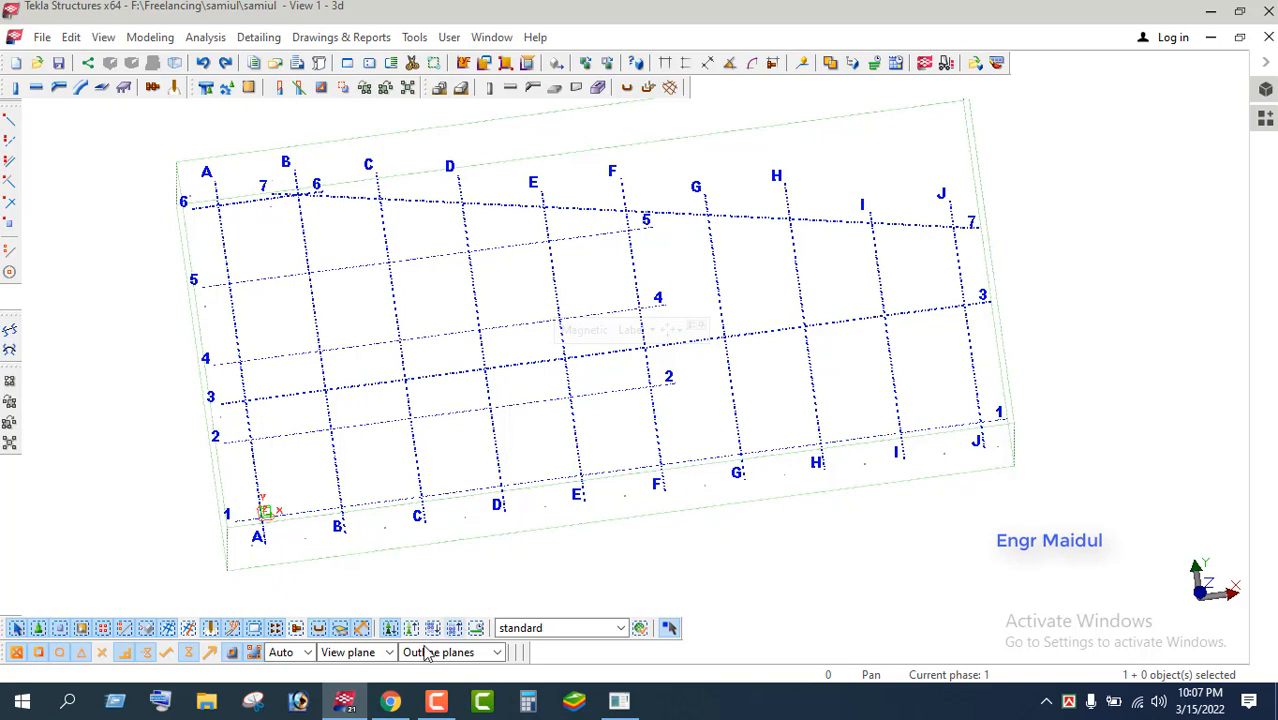
Switch to the browser and look through the uploaded videos on the YouTube channel page
left_click(390, 701)
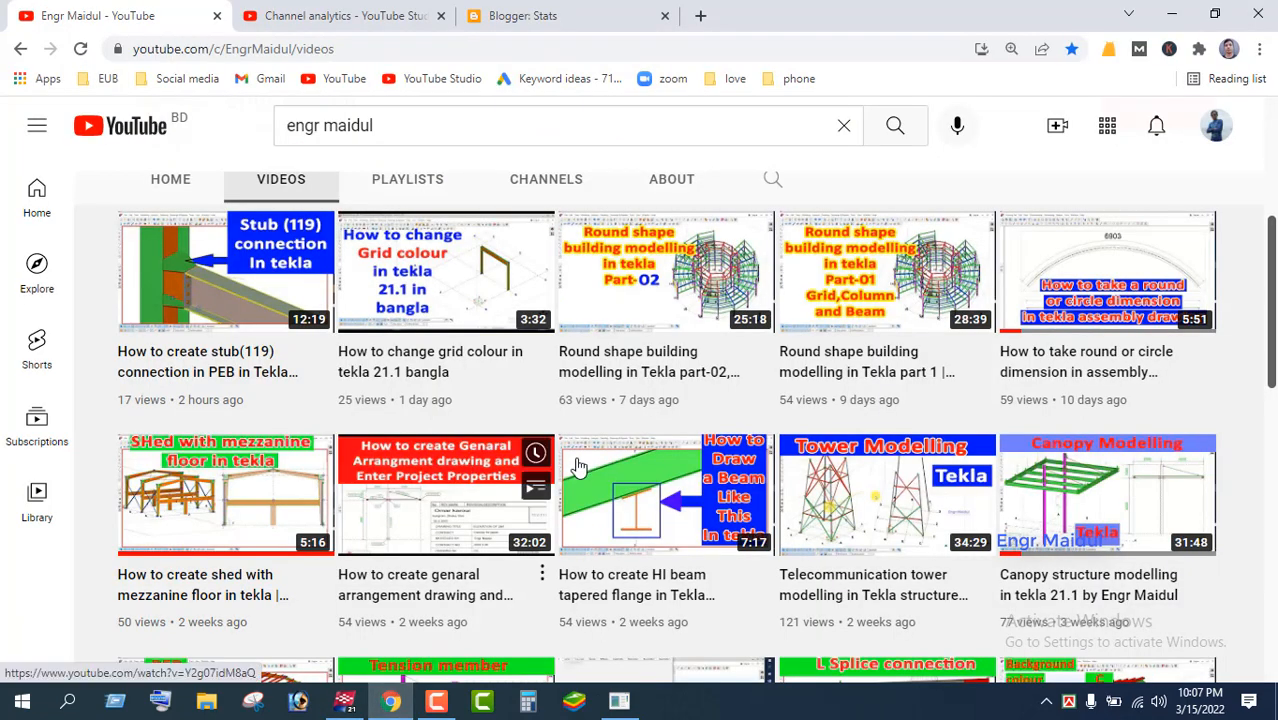
scroll(578, 466, "up", 4)
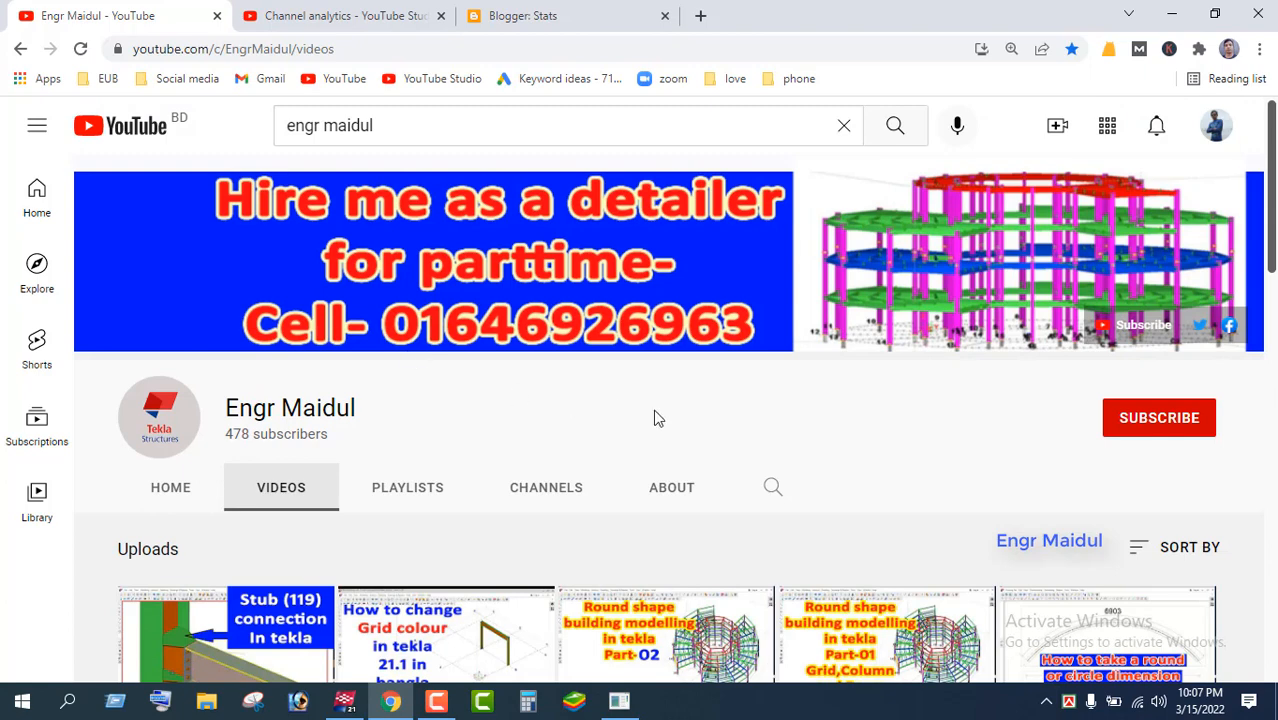
left_click_drag(1058, 388, 1235, 449)
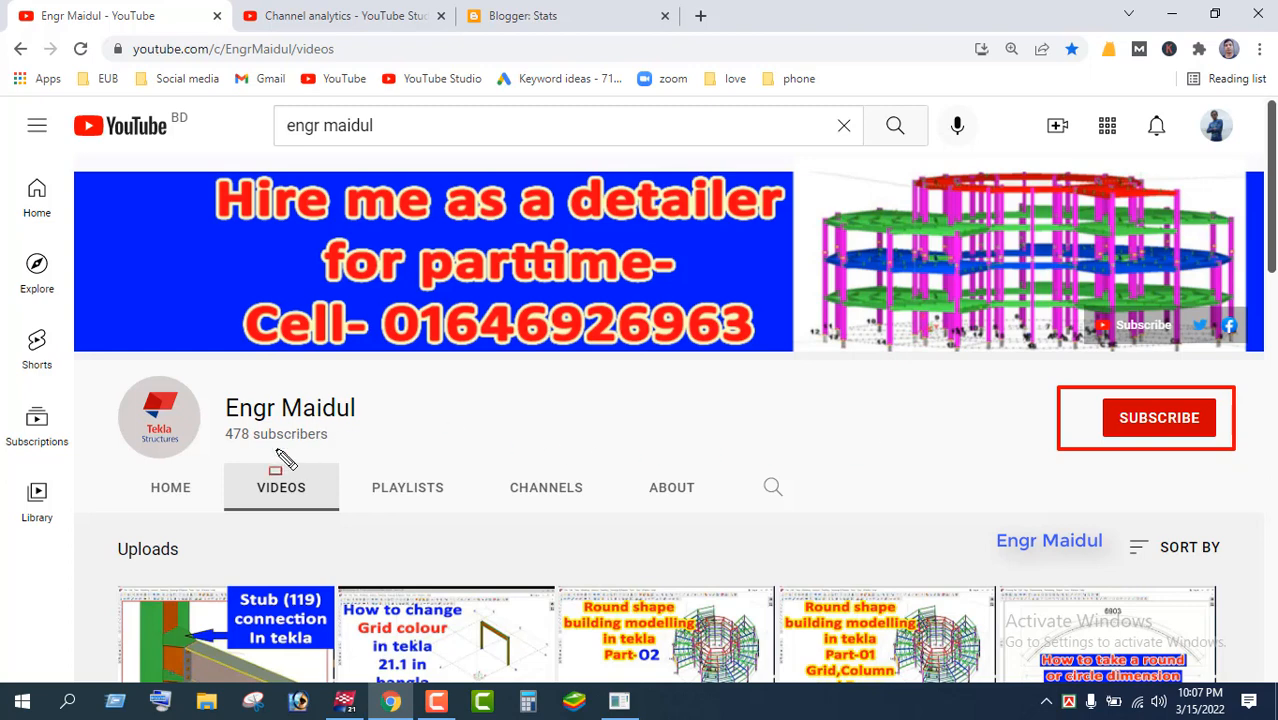
left_click_drag(219, 462, 351, 523)
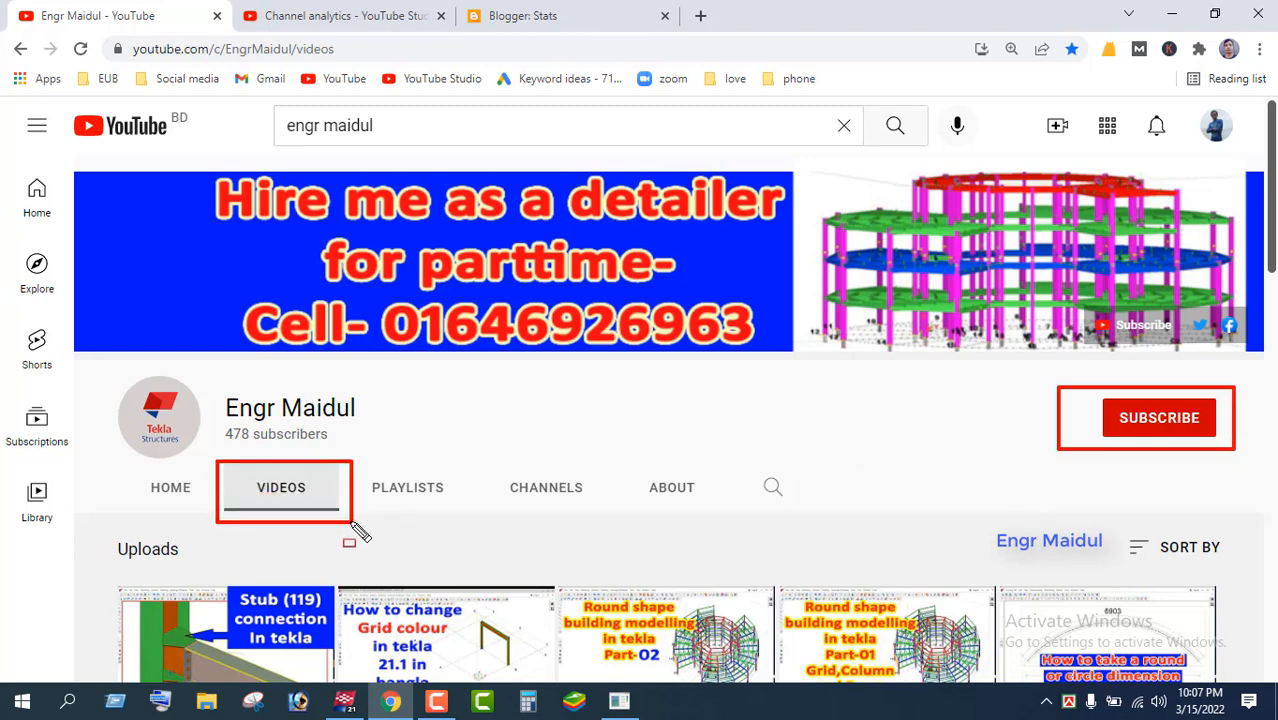
key("Escape")
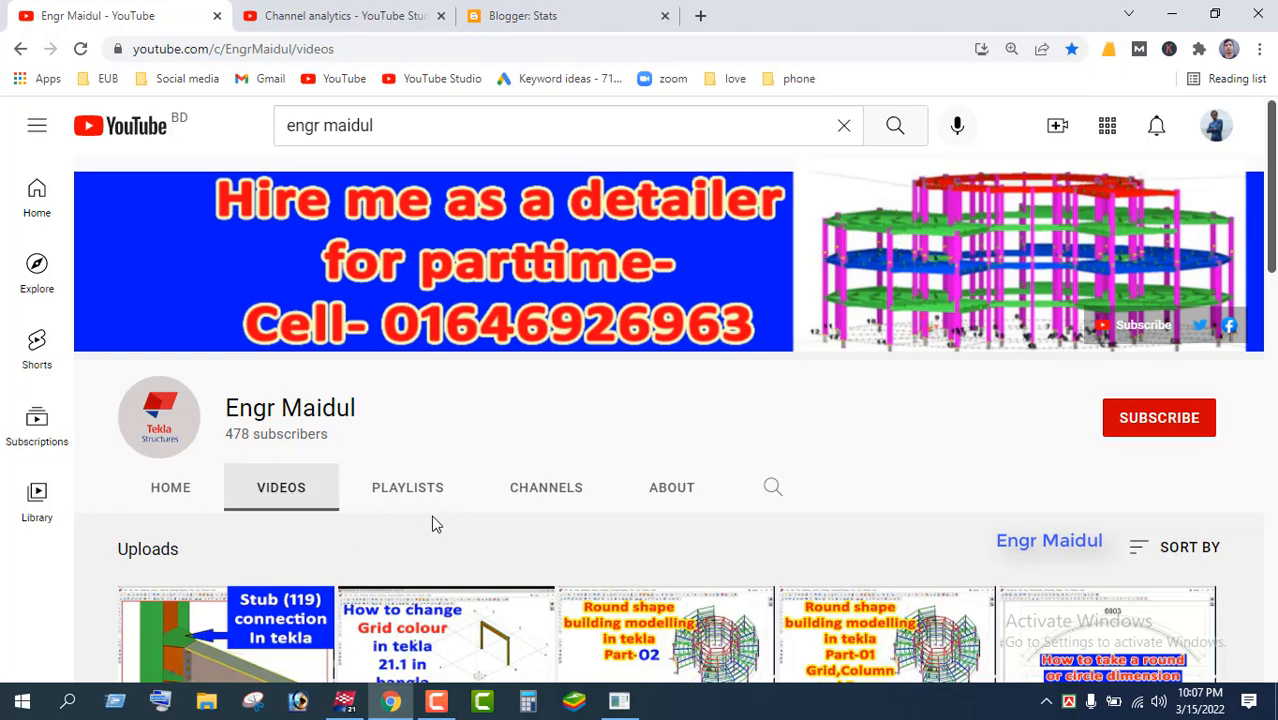
scroll(442, 522, "down", 3)
scroll(481, 509, "down", 4)
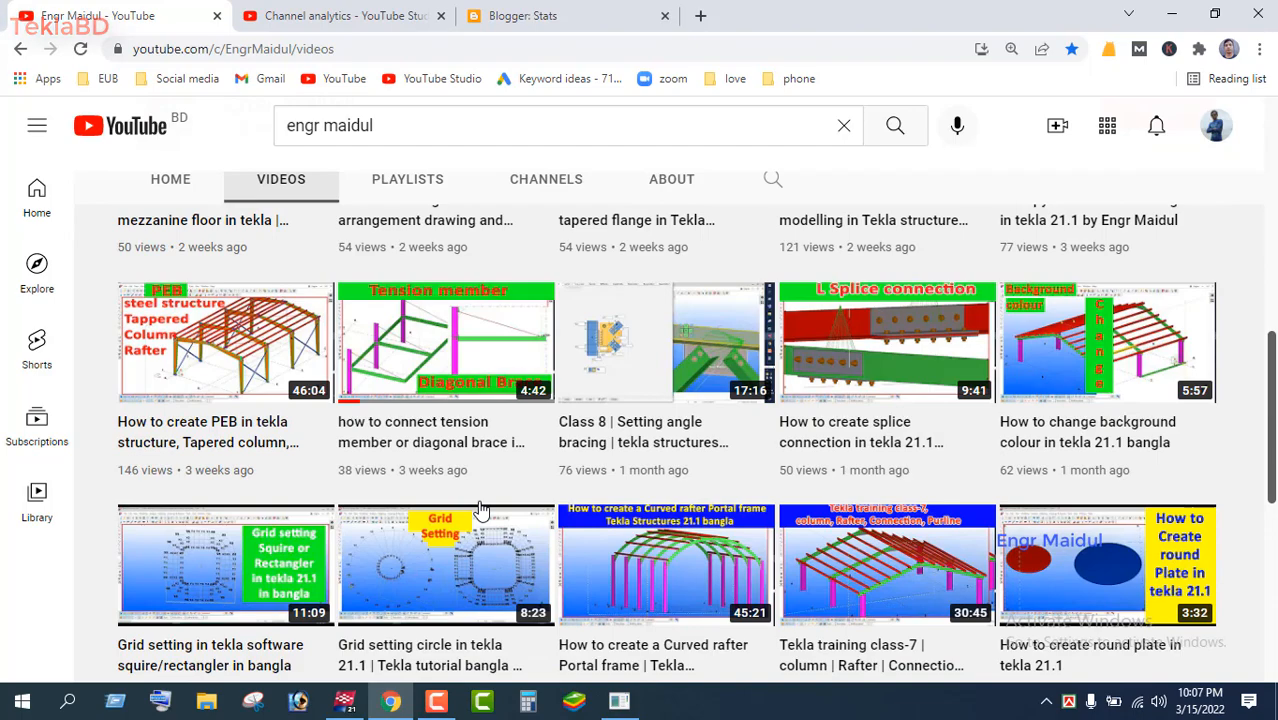
scroll(480, 509, "down", 6)
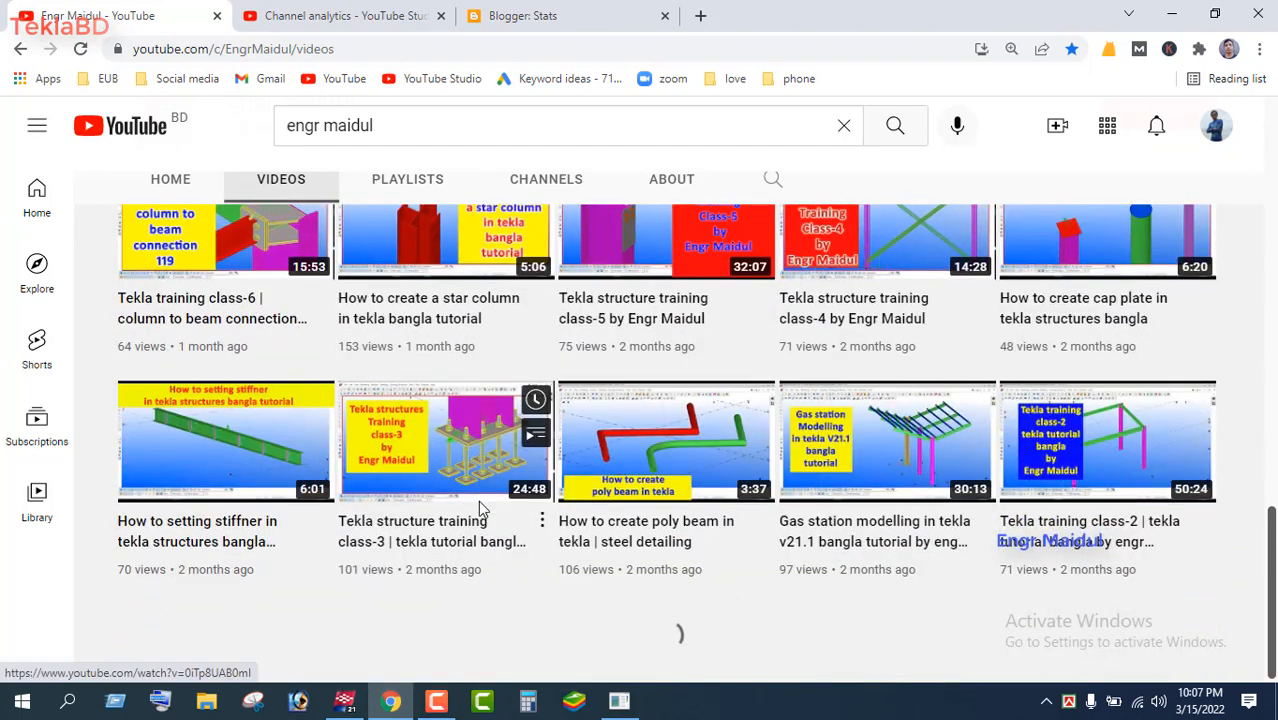
Switch to Tekla Structures and create a new model named New model 1 in the class-4 folder
left_click(345, 703)
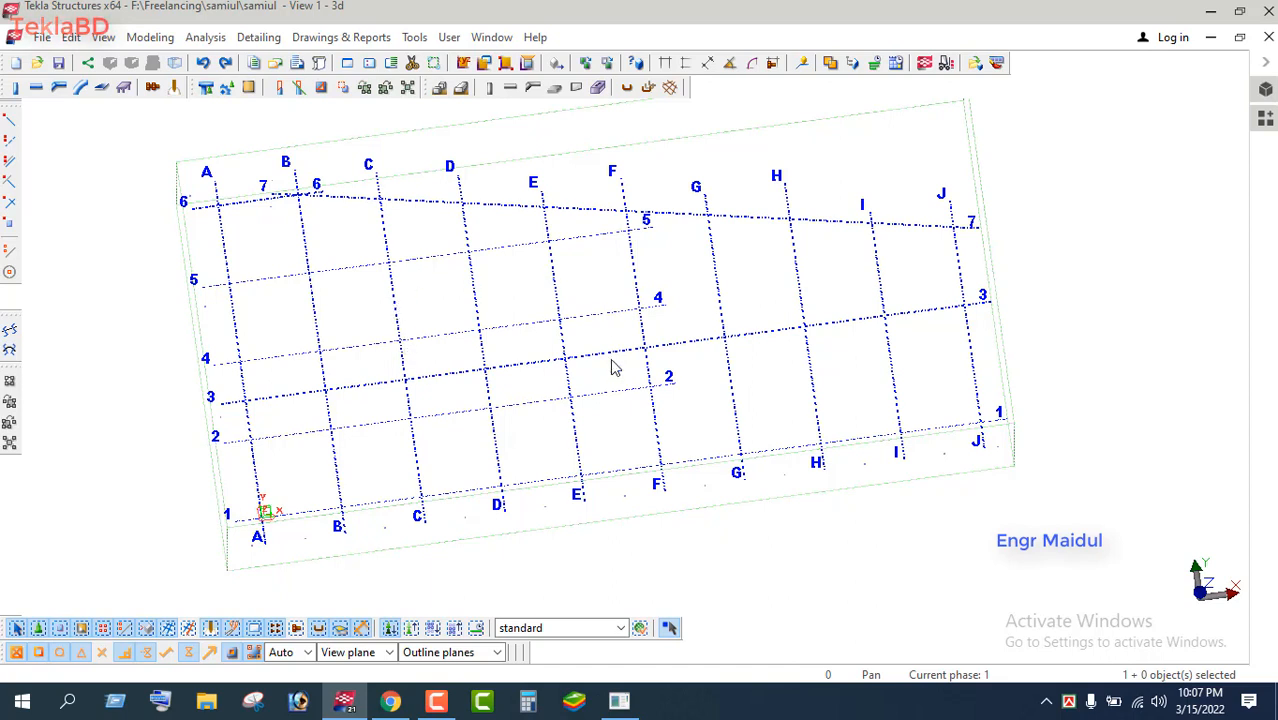
left_click(16, 63)
left_click(470, 472)
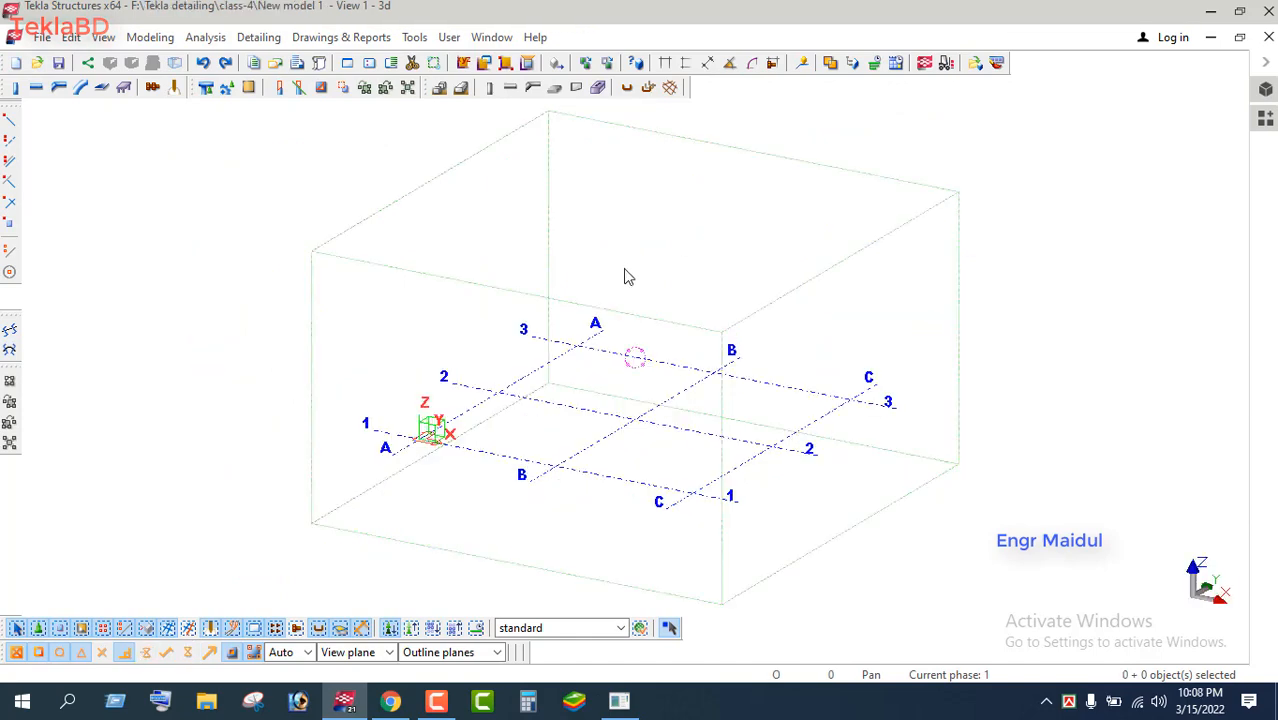
Open the default grid's properties and set its X coordinates to 0.00 6000.00
scroll(732, 502, "up", 4)
scroll(596, 374, "down", 3)
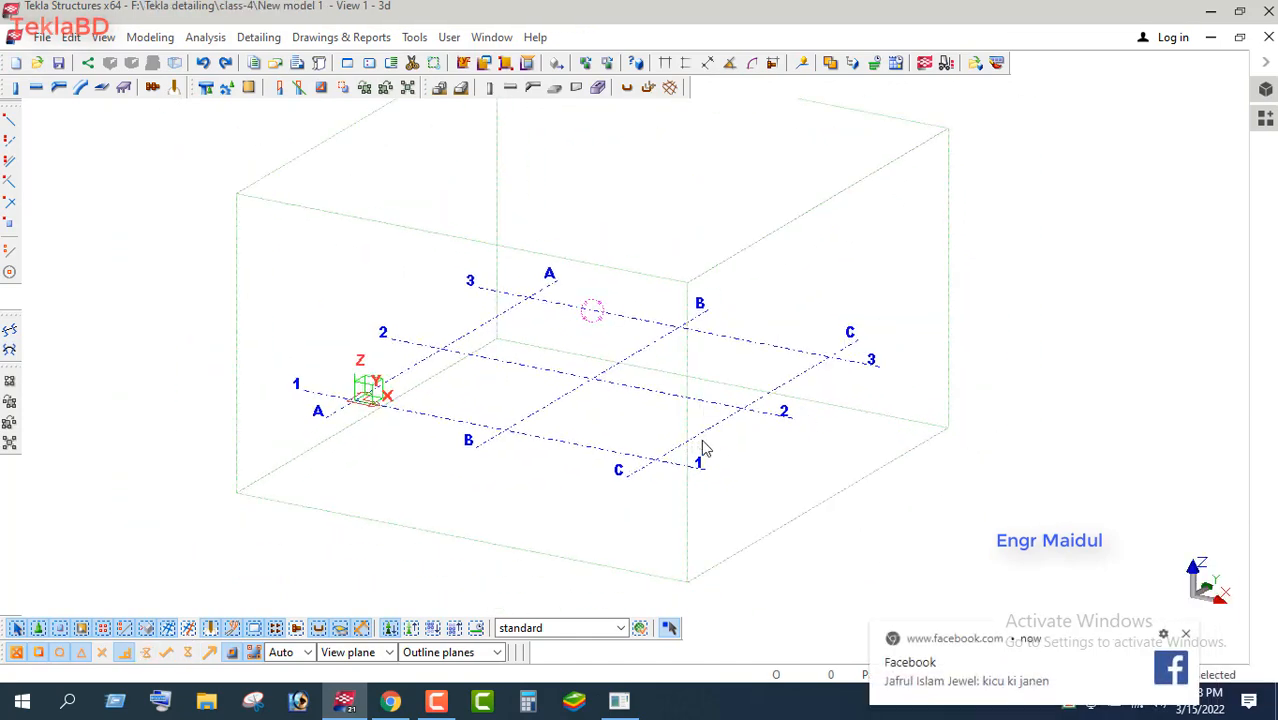
middle_click_drag(745, 450, 601, 508, "ctrl")
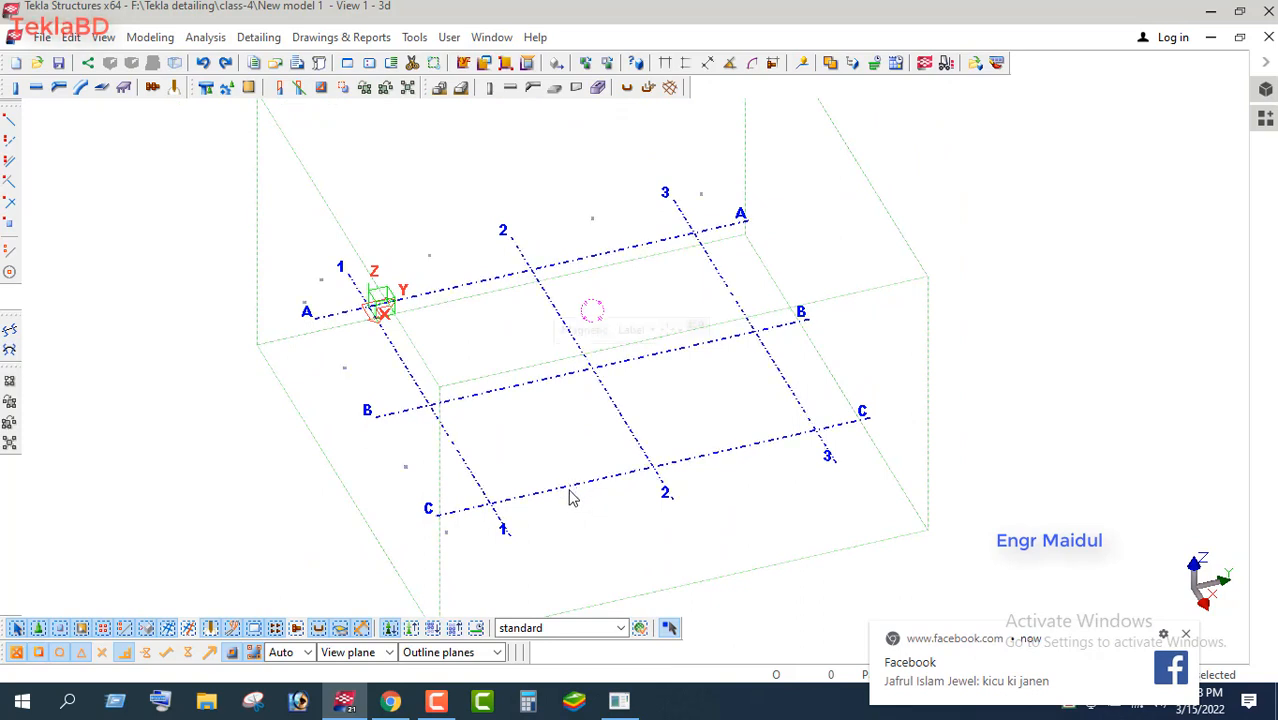
double_click(569, 490)
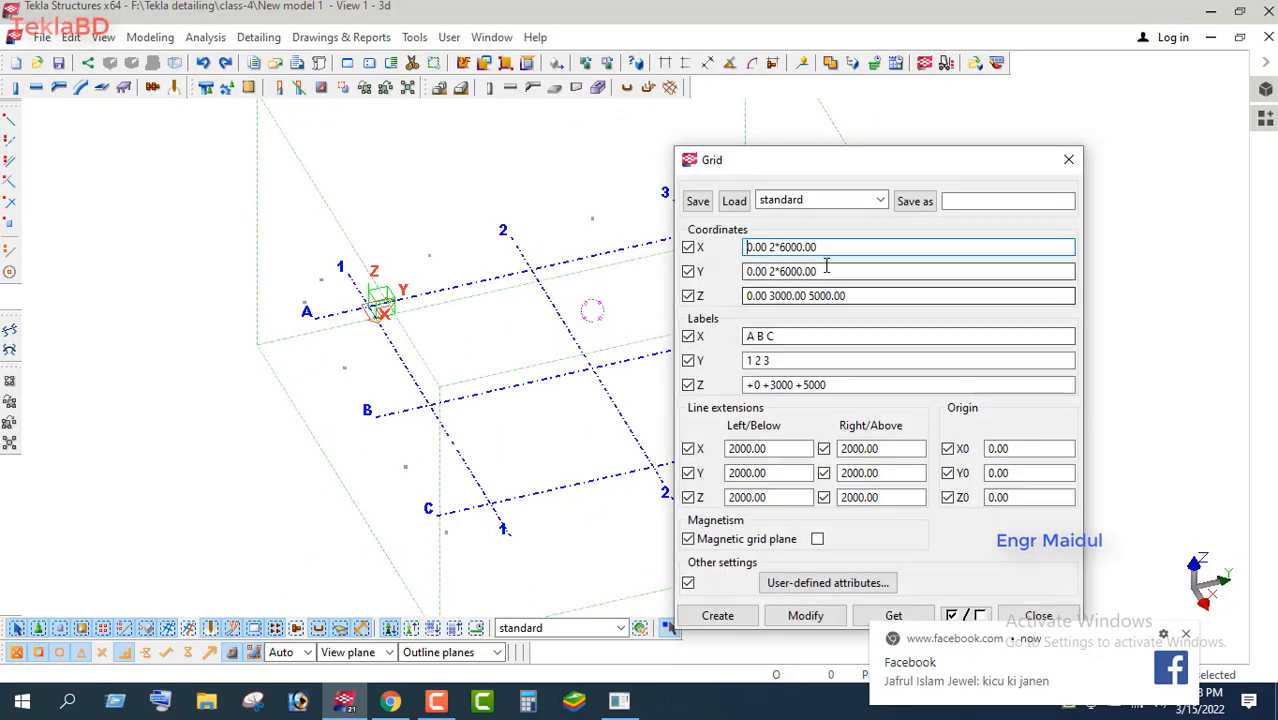
left_click(774, 246)
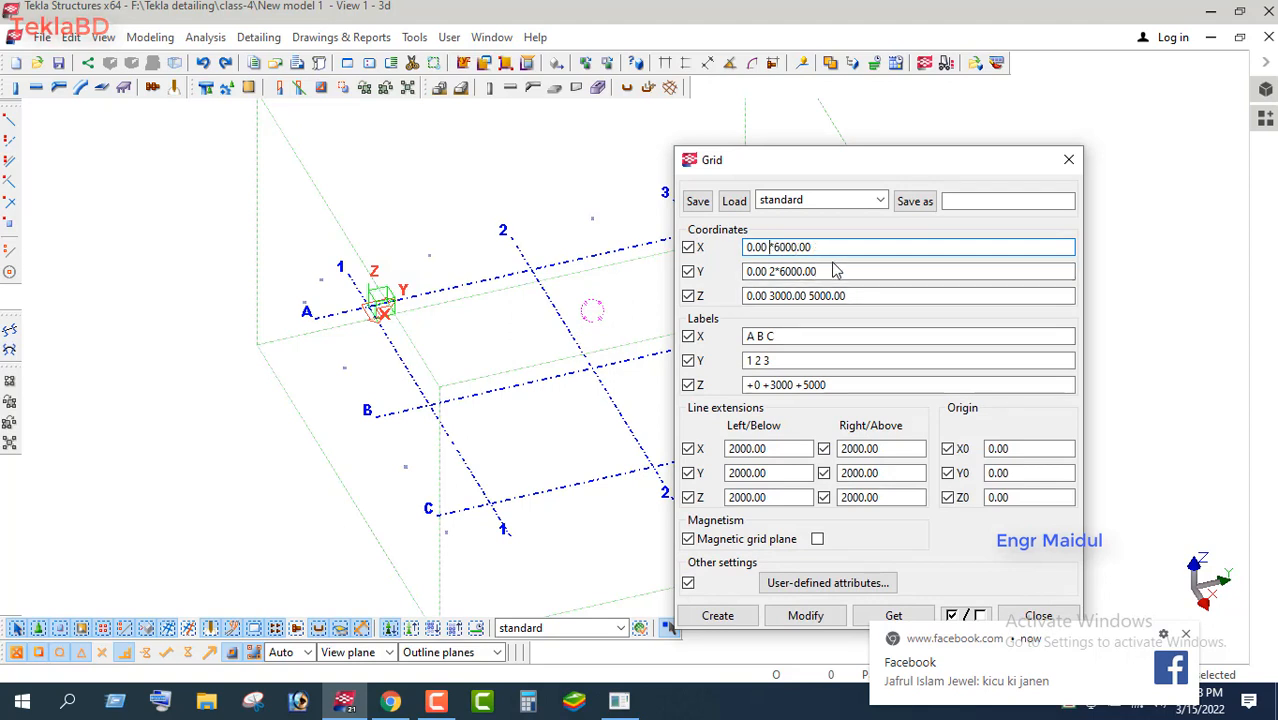
key("Delete")
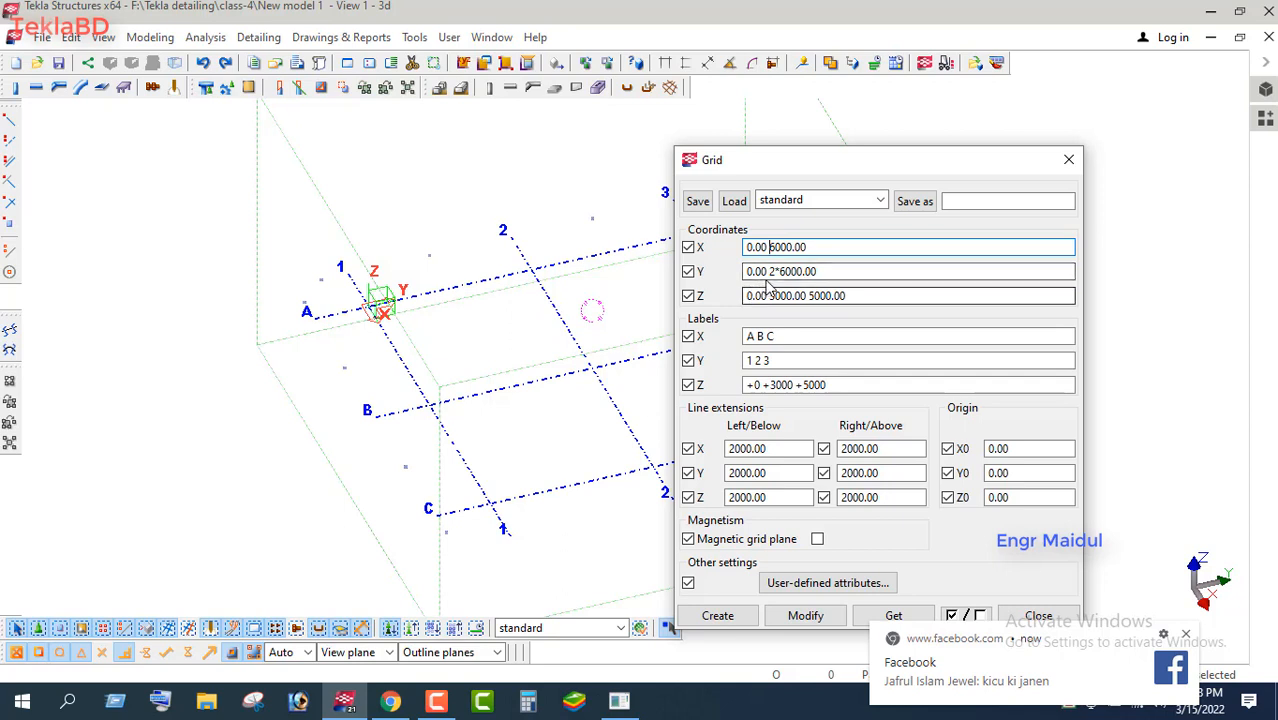
Set the grid's Y coordinates to 0.00 6000.00 and apply the new coordinates to the grid
left_click(786, 271)
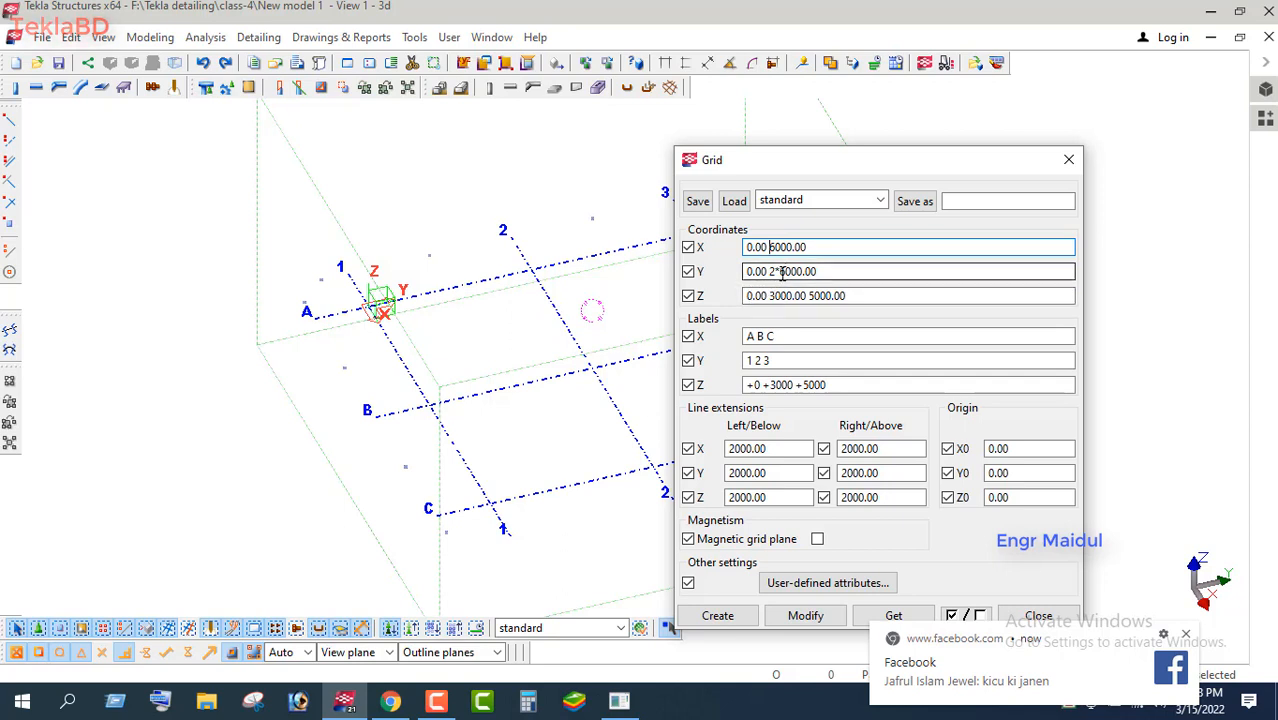
left_click_drag(781, 271, 768, 272)
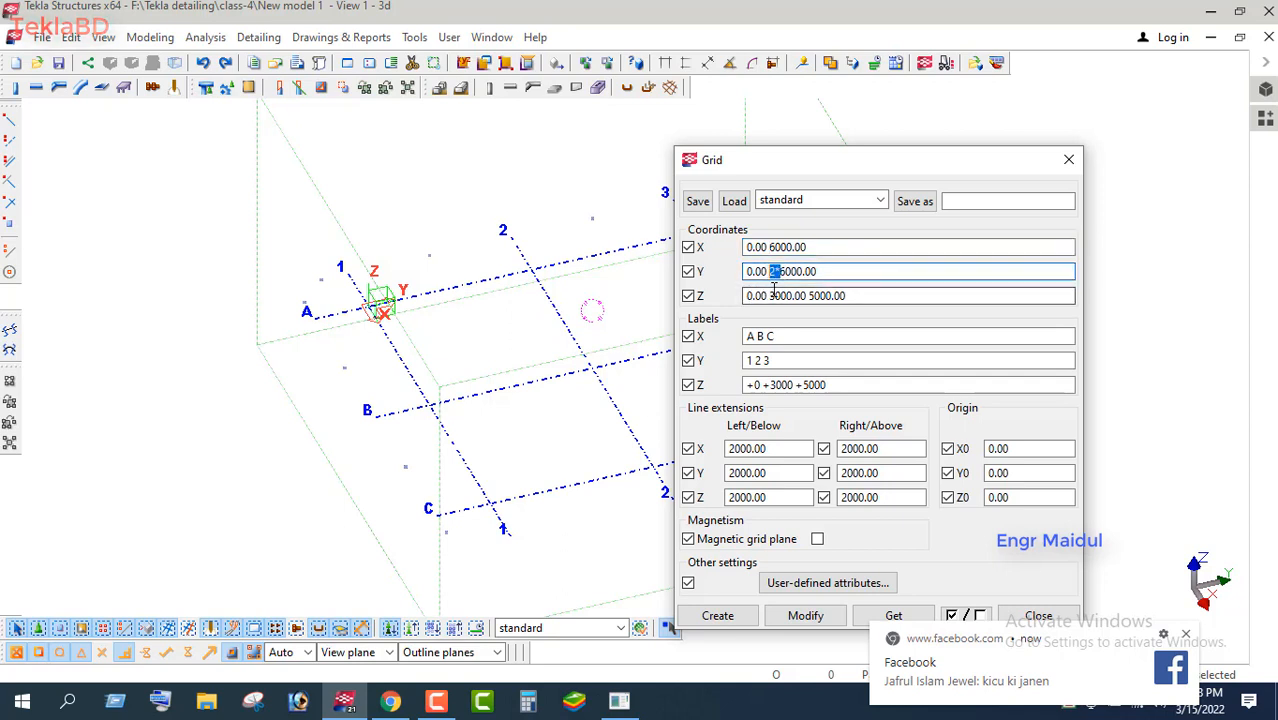
key("Delete")
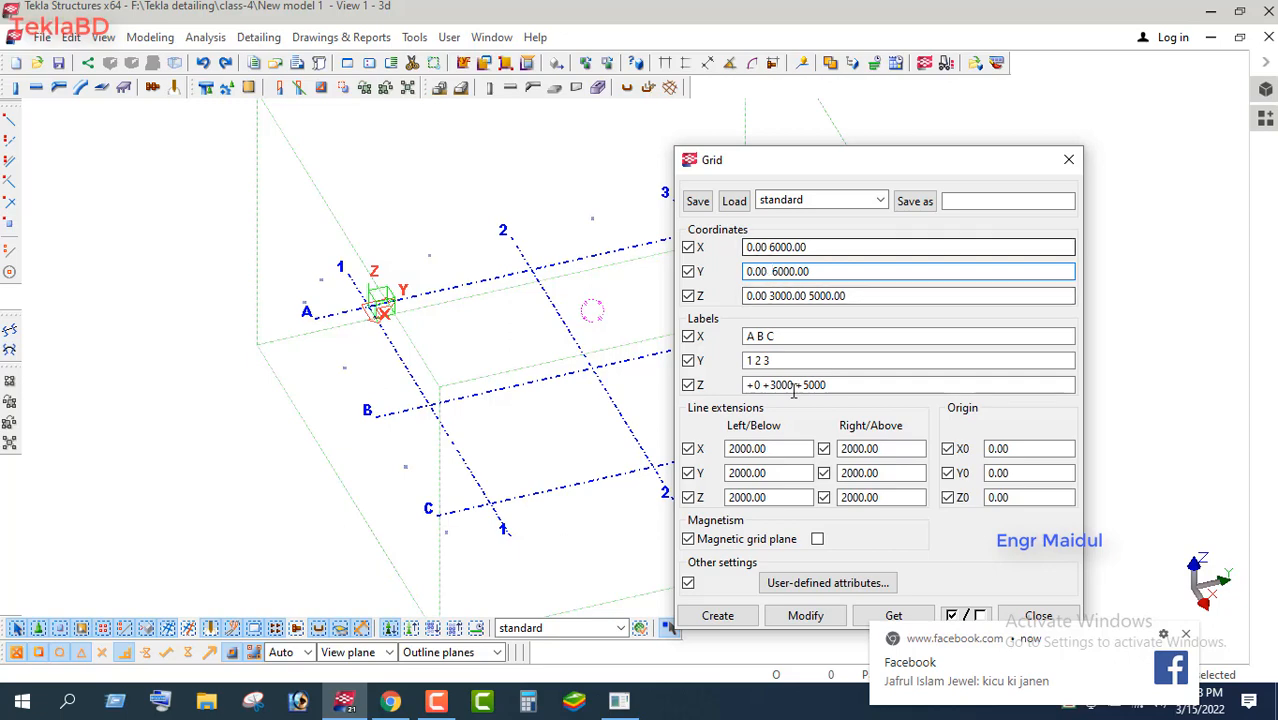
left_click(808, 616)
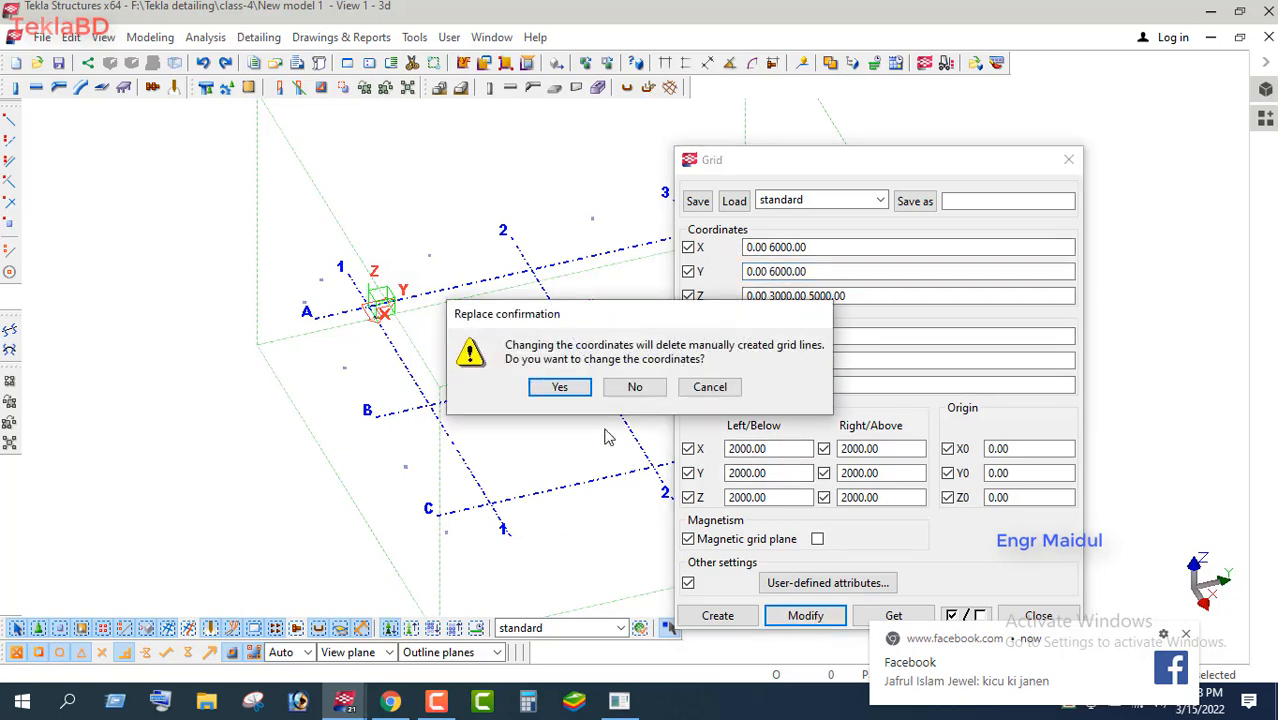
left_click(574, 390)
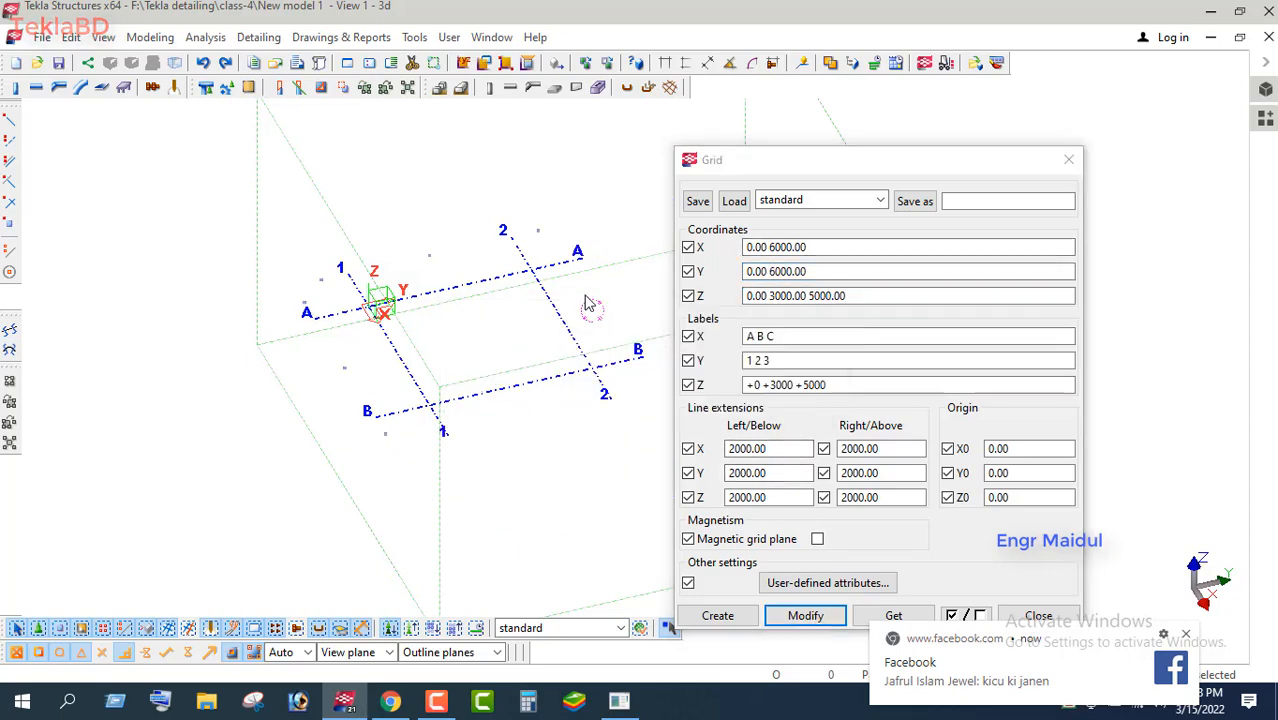
Modify the grid with Y coordinates 0.00 5*6000.00, keeping X at 0.00 6000.00, and close its properties
scroll(588, 303, "up", 3)
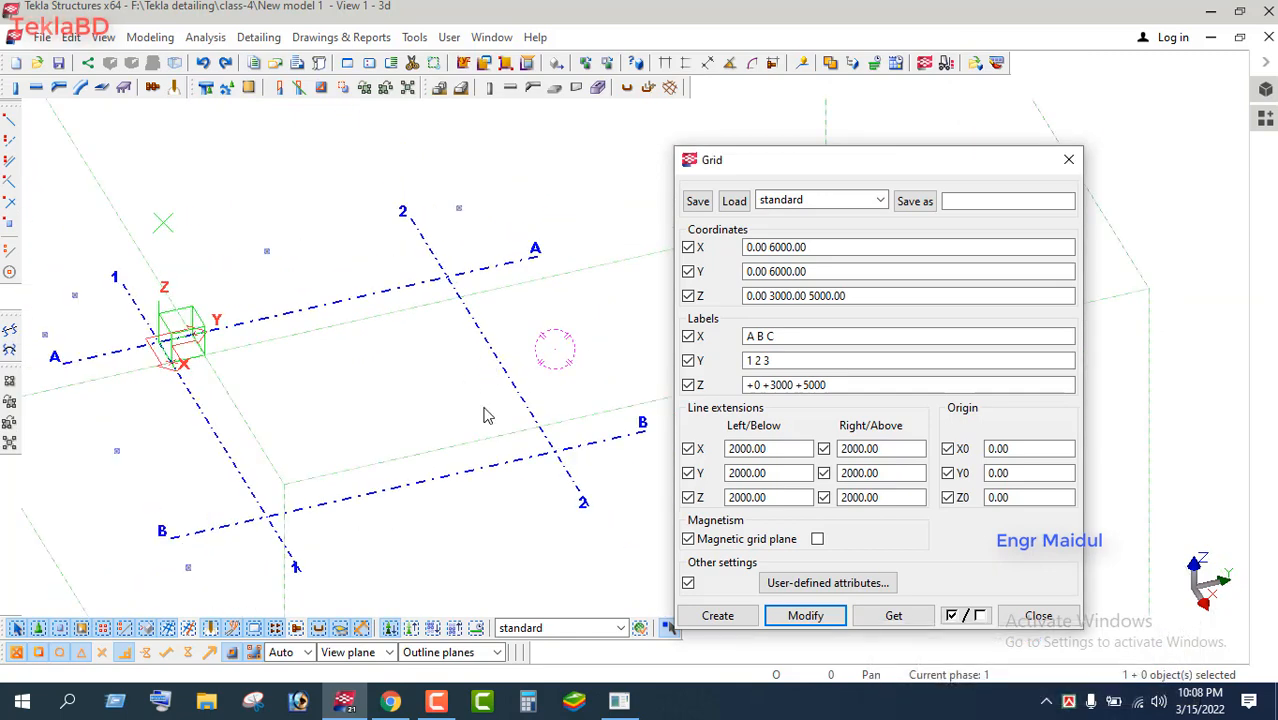
left_click(772, 248)
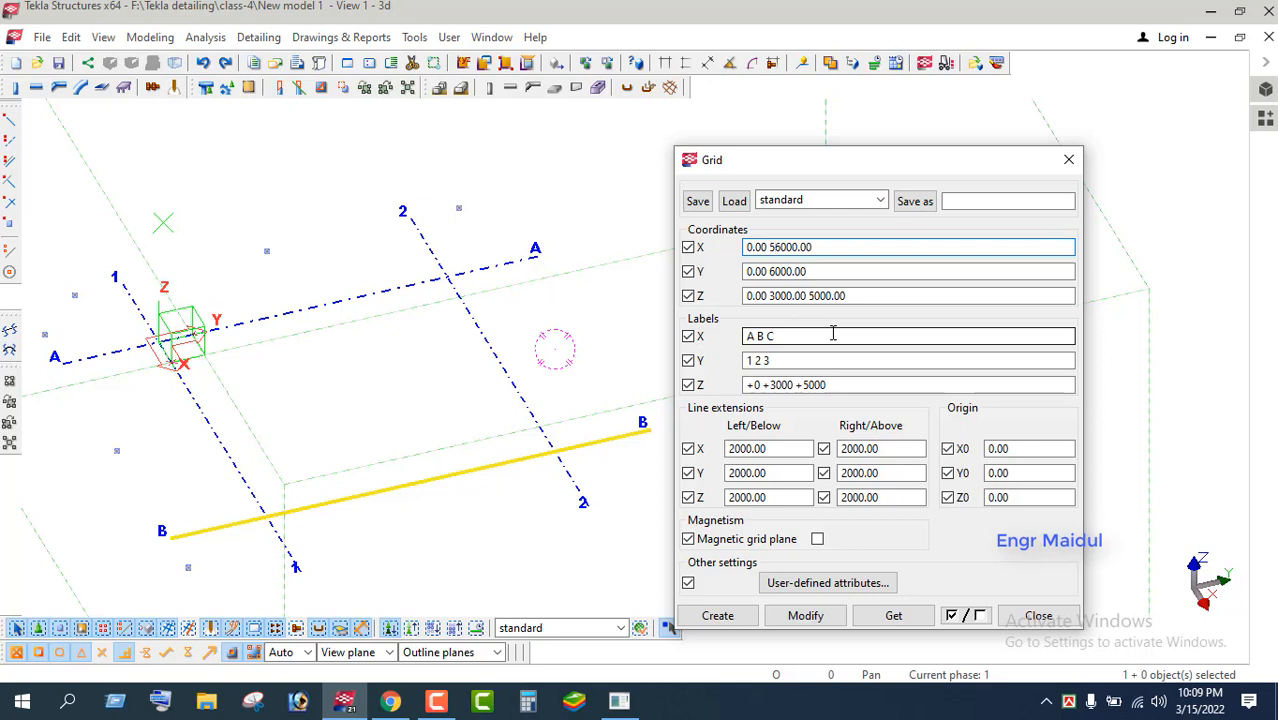
type("5*")
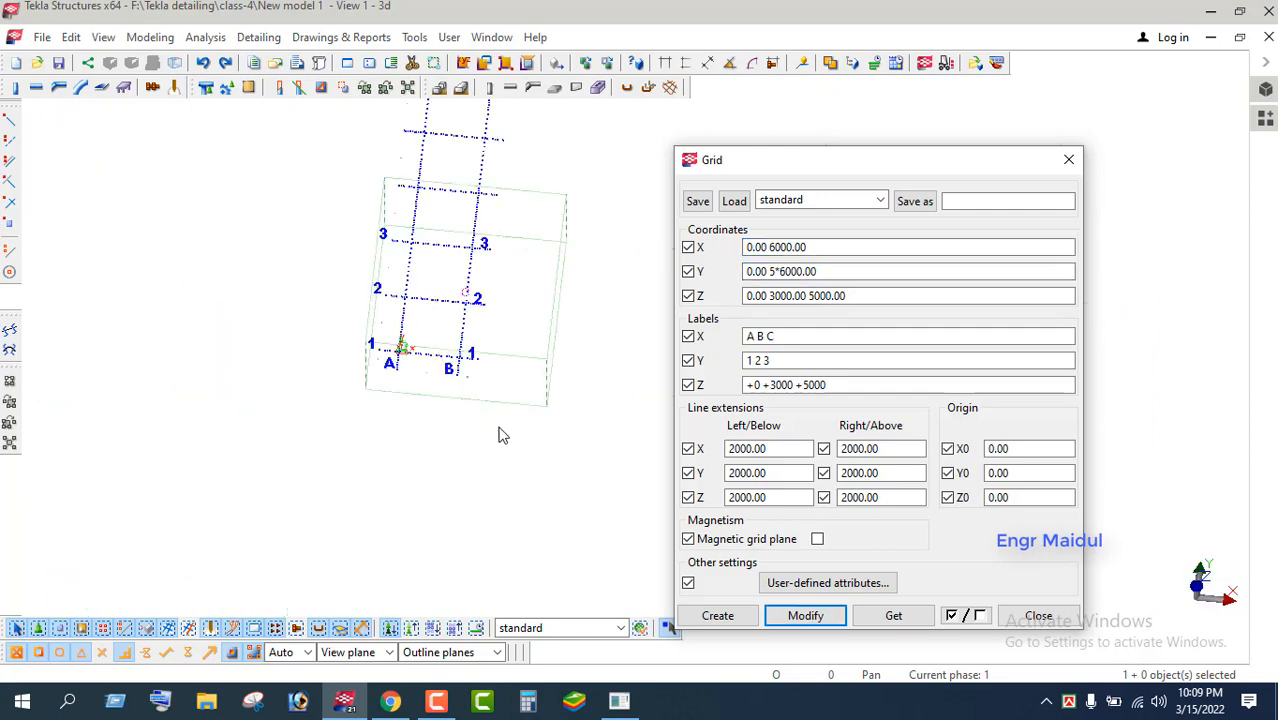
scroll(499, 434, "down", 3)
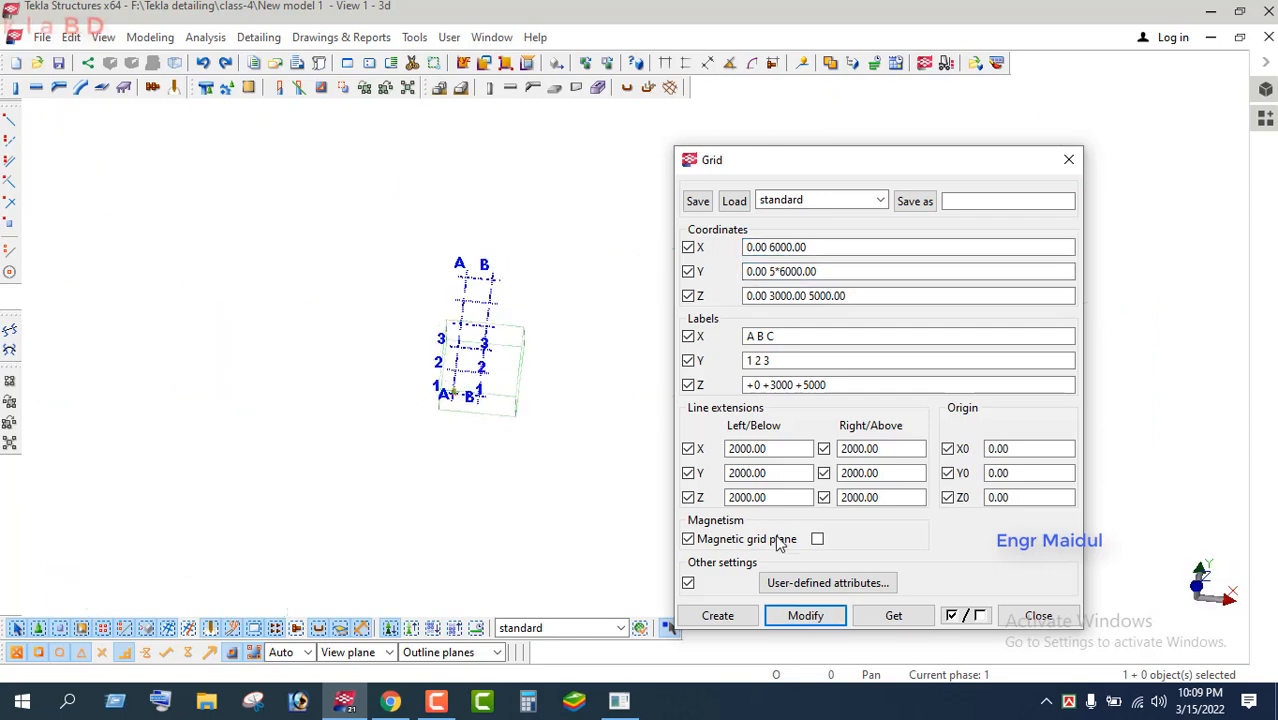
left_click(1035, 616)
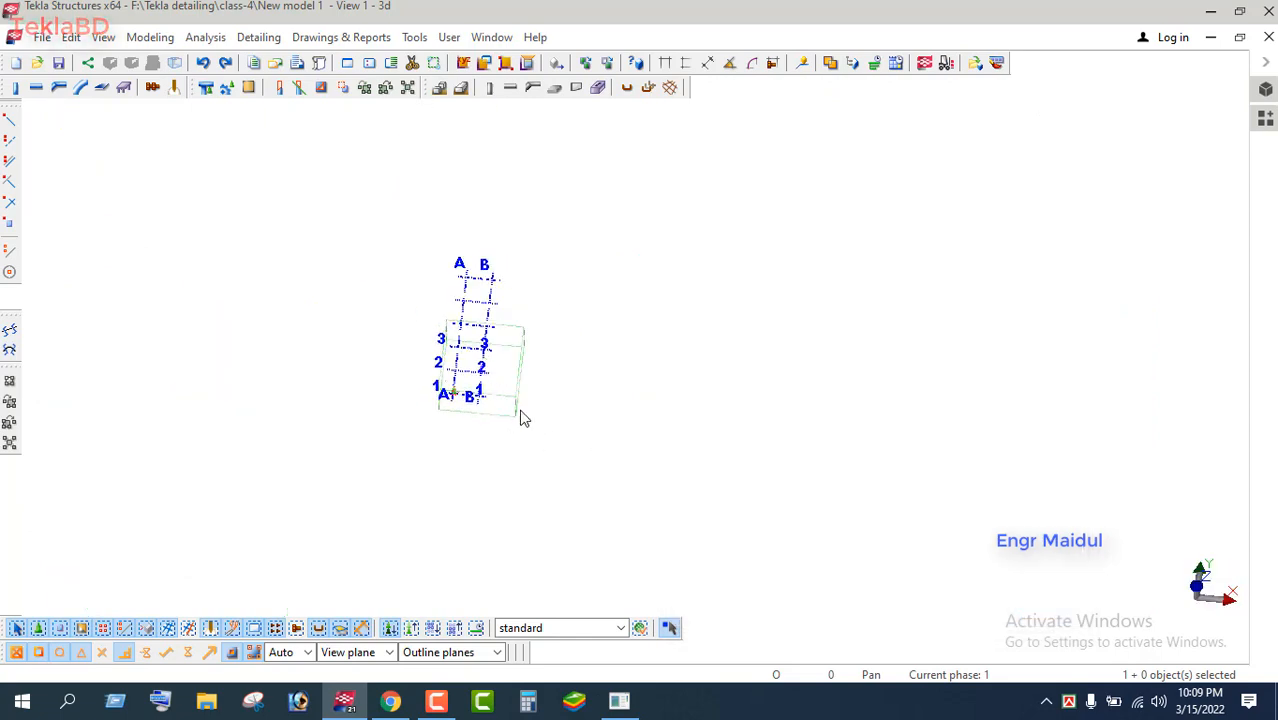
Add a construction line along grid line B, from the farthest unlabelled cross grid line to grid line 1
scroll(480, 218, "up", 6)
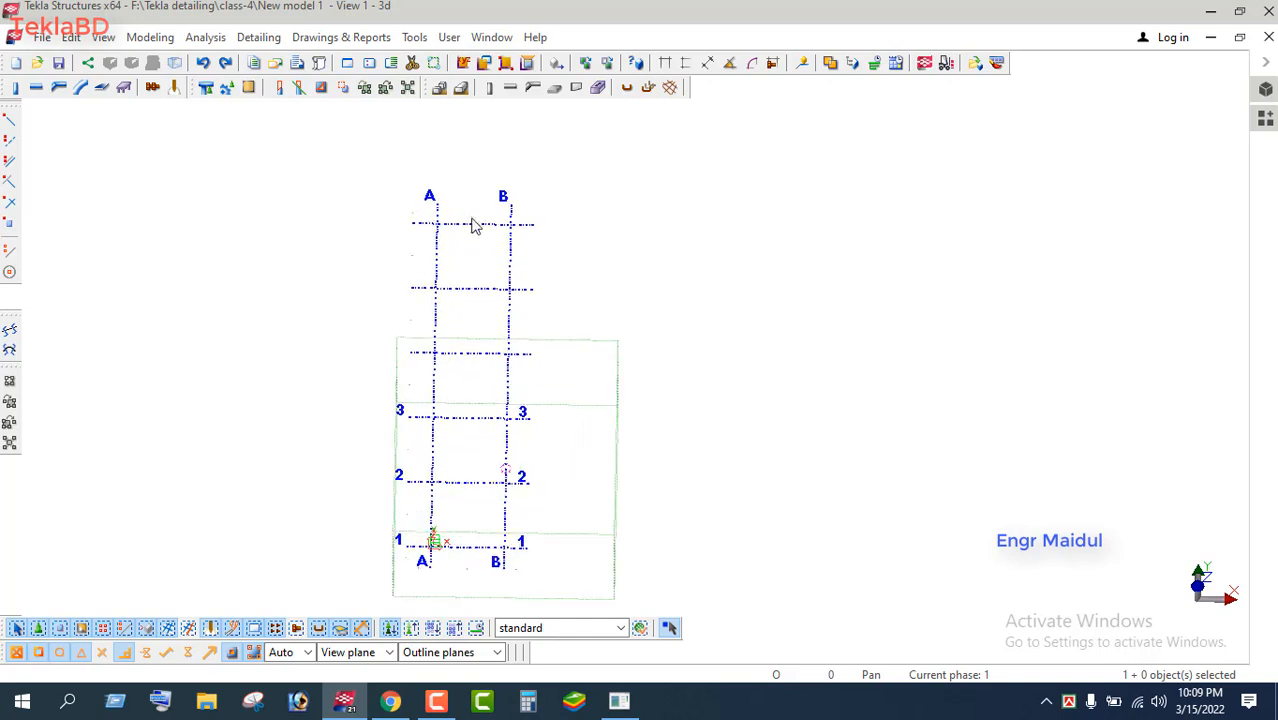
scroll(475, 225, "down", 2)
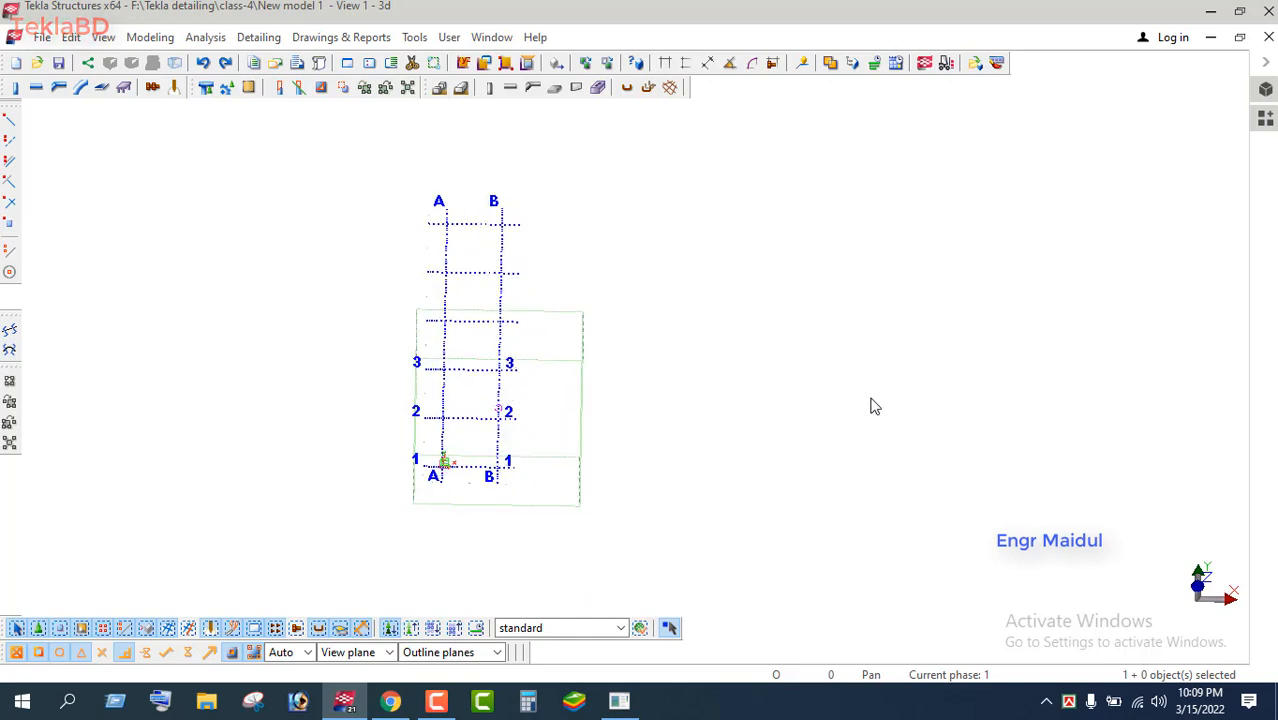
scroll(516, 487, "up", 2)
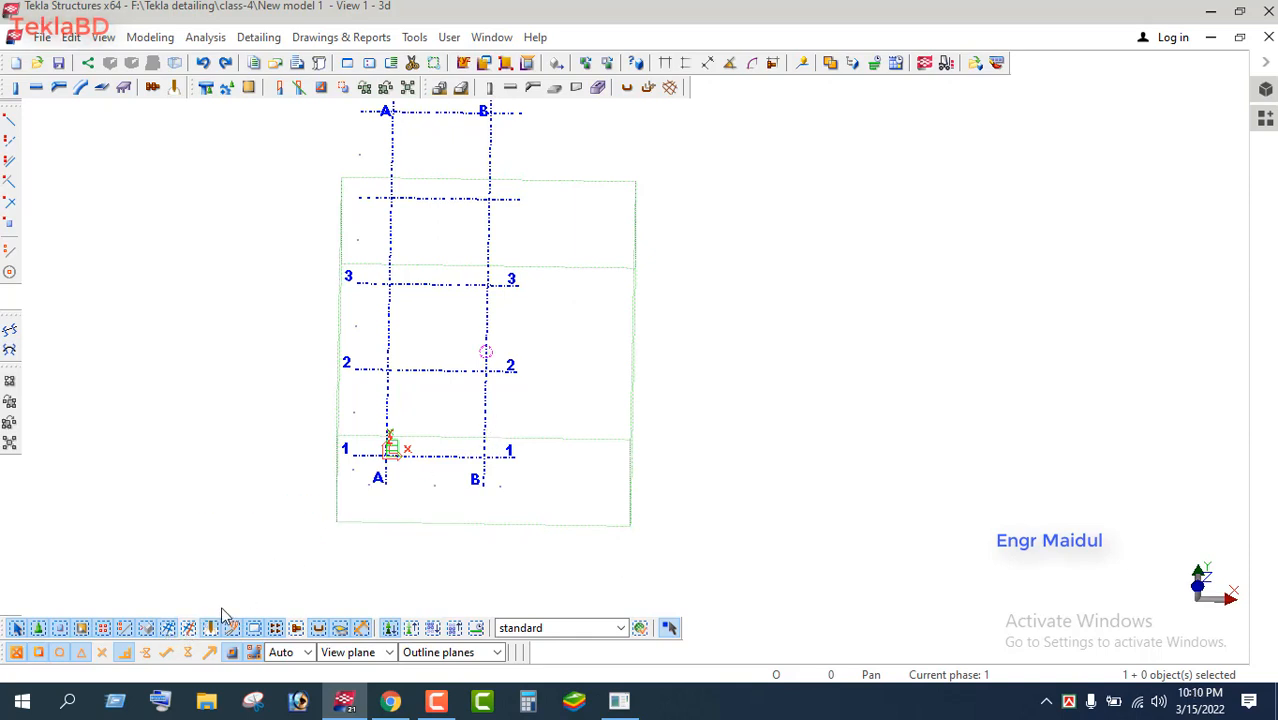
left_click(487, 418)
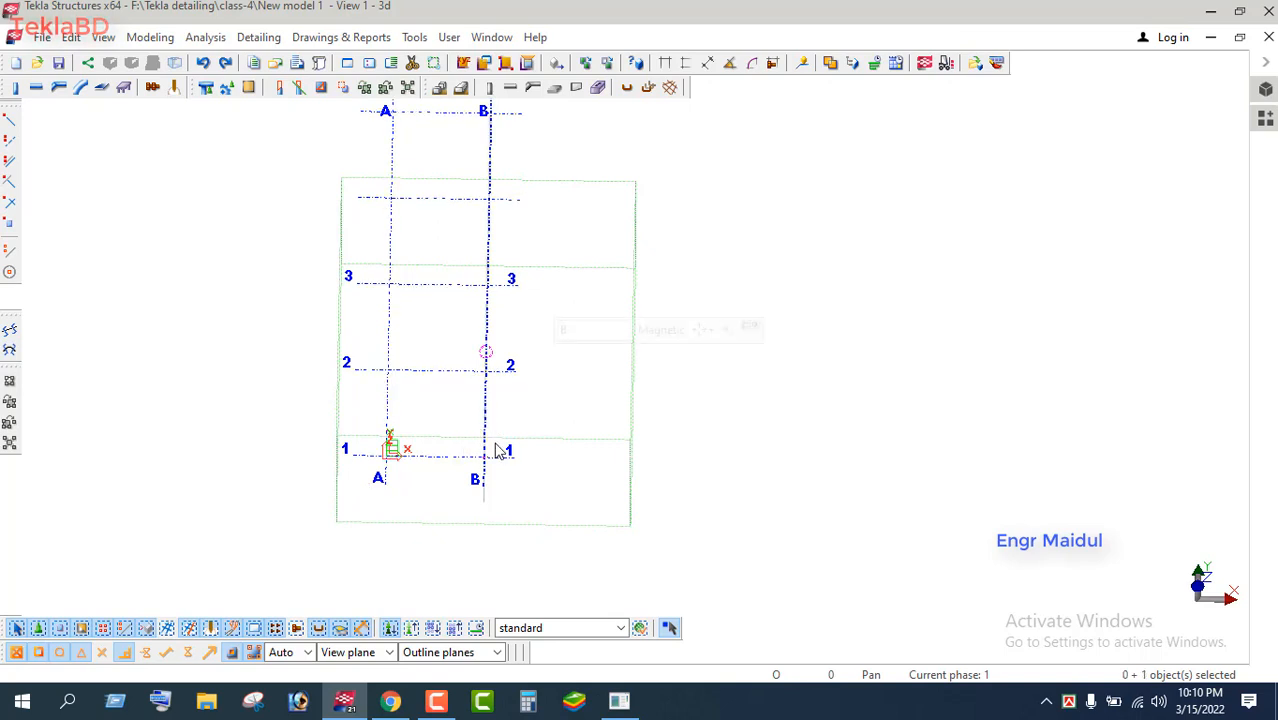
scroll(422, 448, "down", 1)
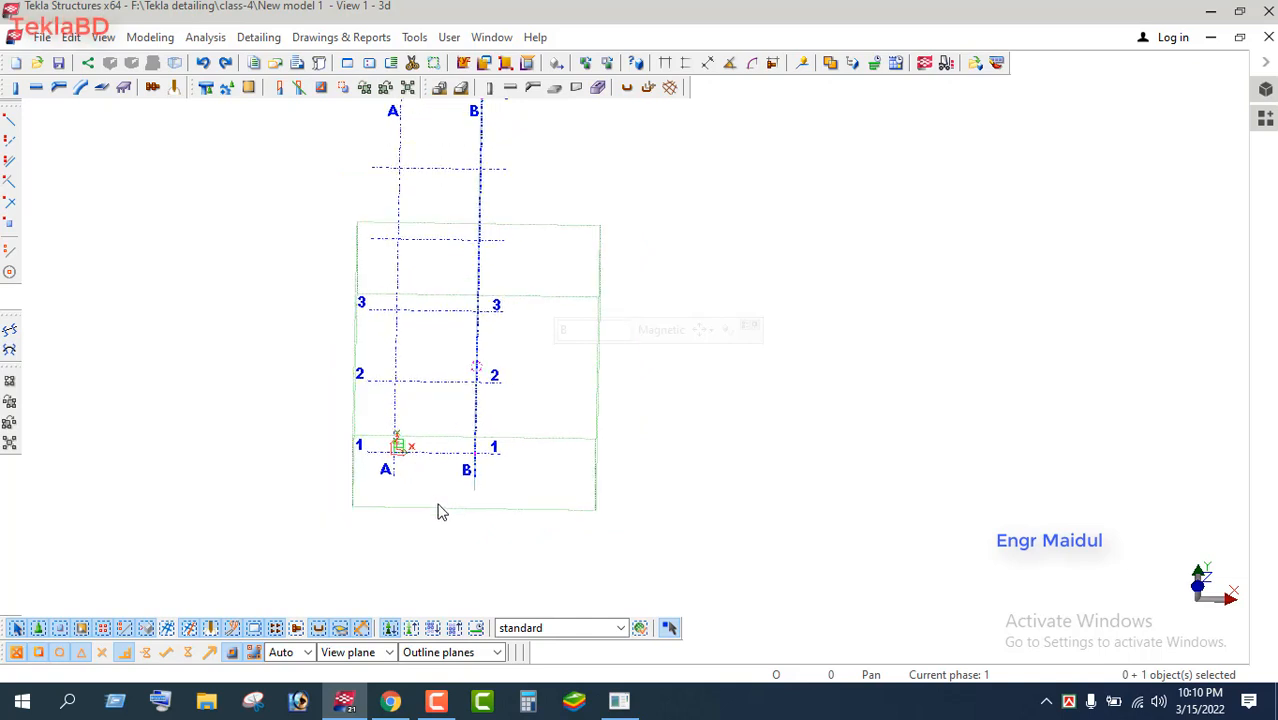
scroll(441, 512, "down", 1)
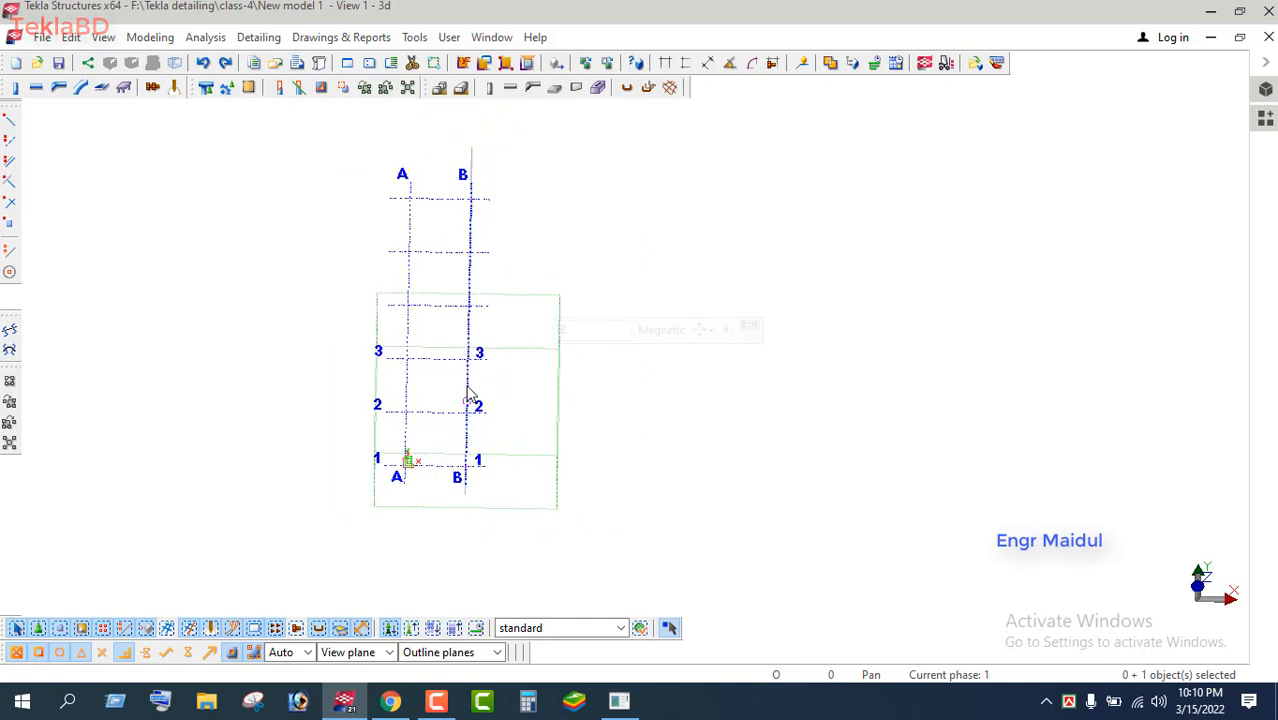
left_click(9, 250)
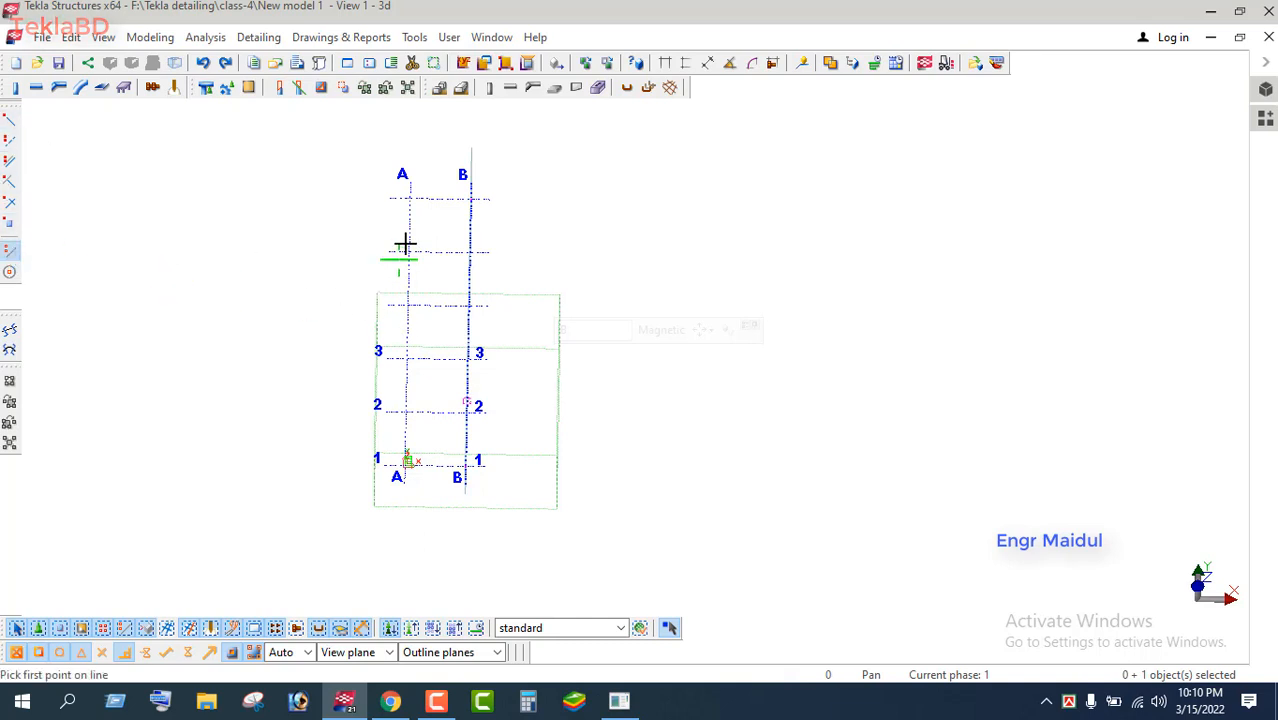
left_click(472, 200)
left_click(476, 466)
right_click(655, 280)
left_click(700, 292)
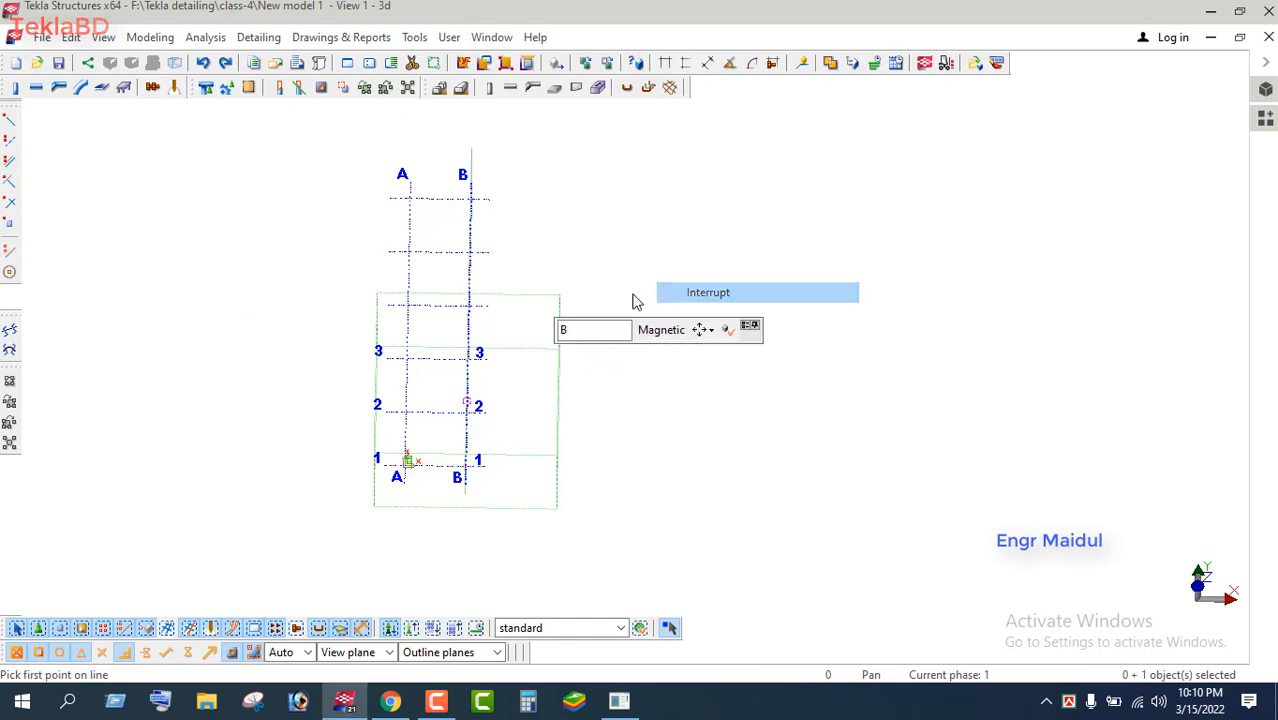
Copy grid line B linearly with a dX of 6.00 and one copy
scroll(422, 314, "up", 5)
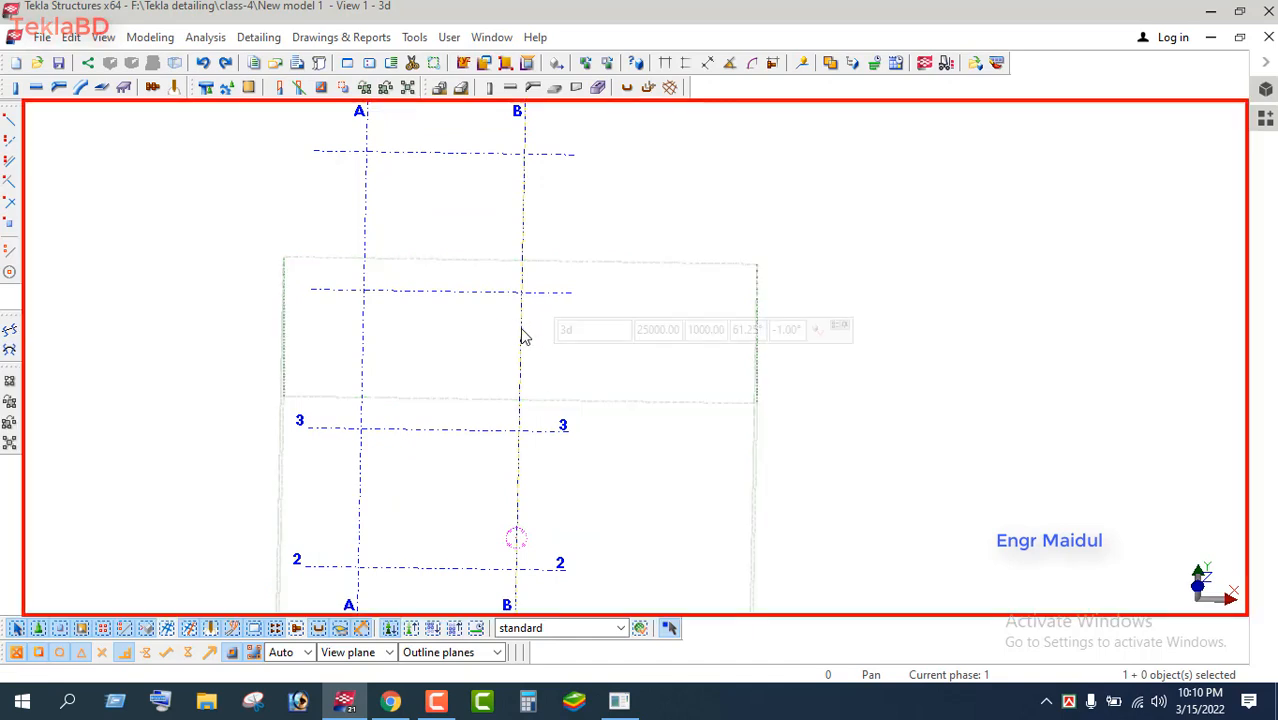
left_click(521, 335)
scroll(430, 330, "down", 2)
scroll(428, 324, "down", 2)
right_click(566, 256)
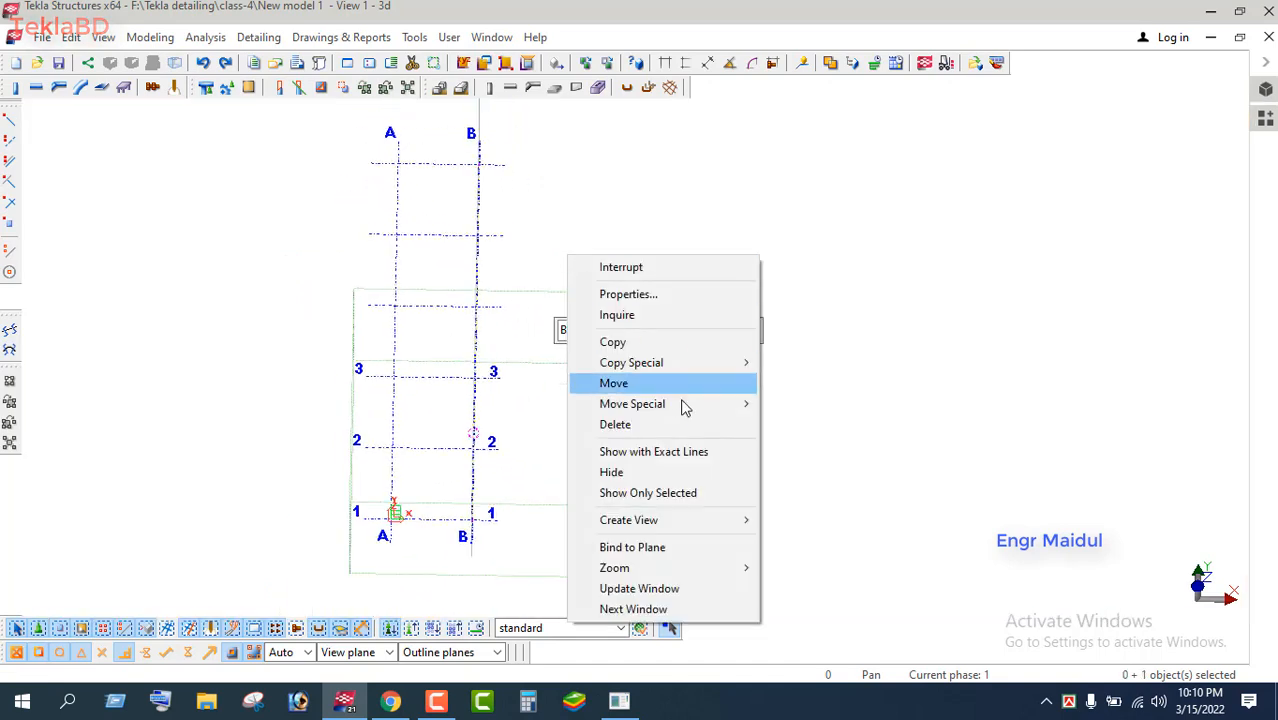
mouse_move(686, 370)
left_click(830, 363)
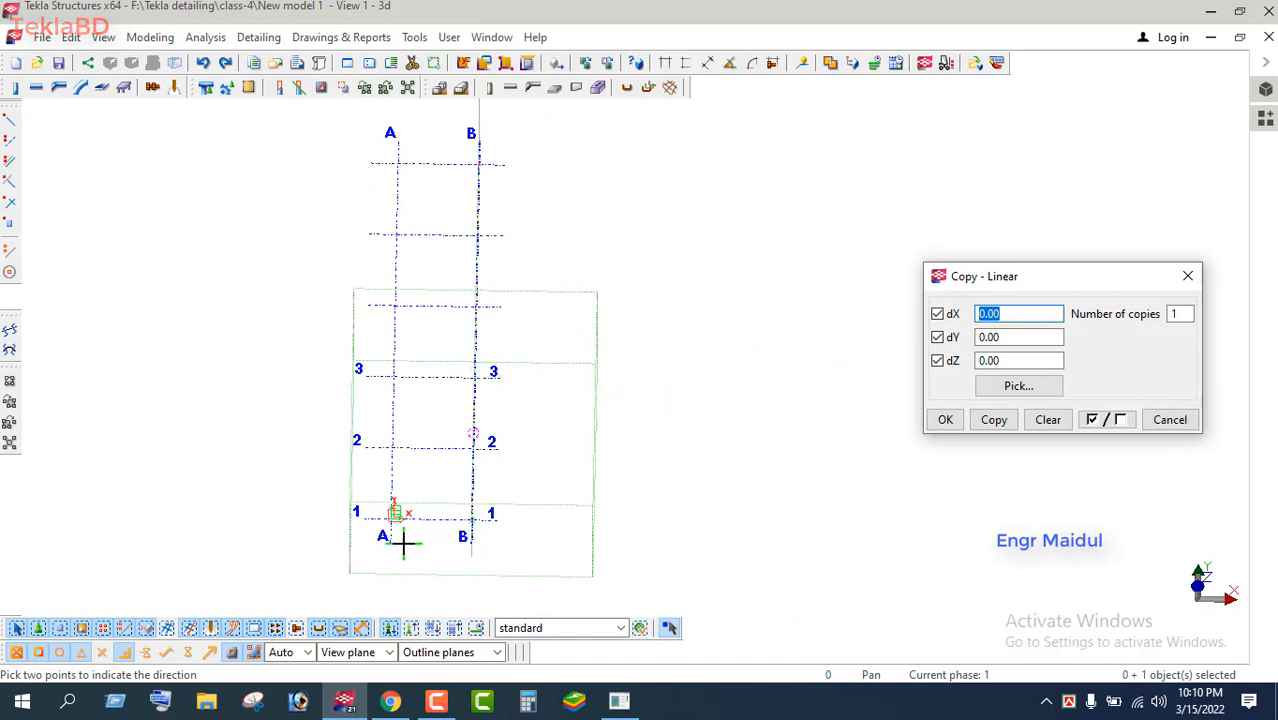
scroll(403, 541, "up", 3)
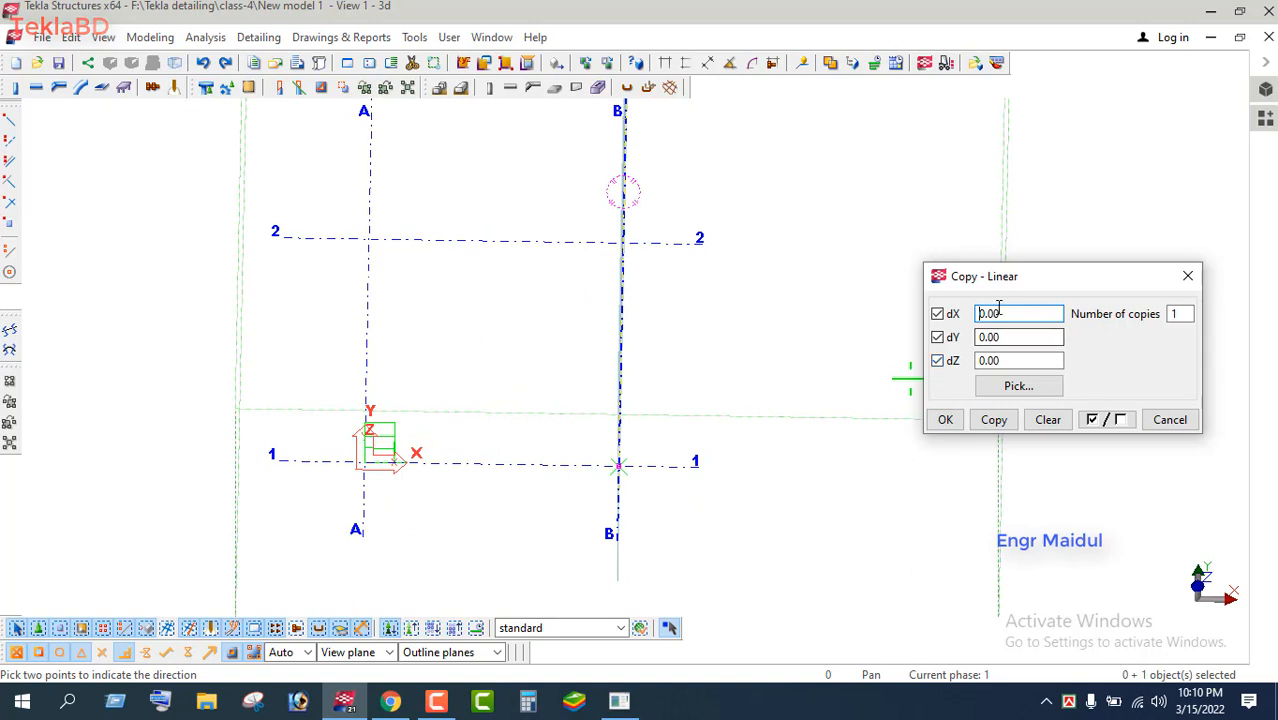
left_click_drag(999, 312, 975, 316)
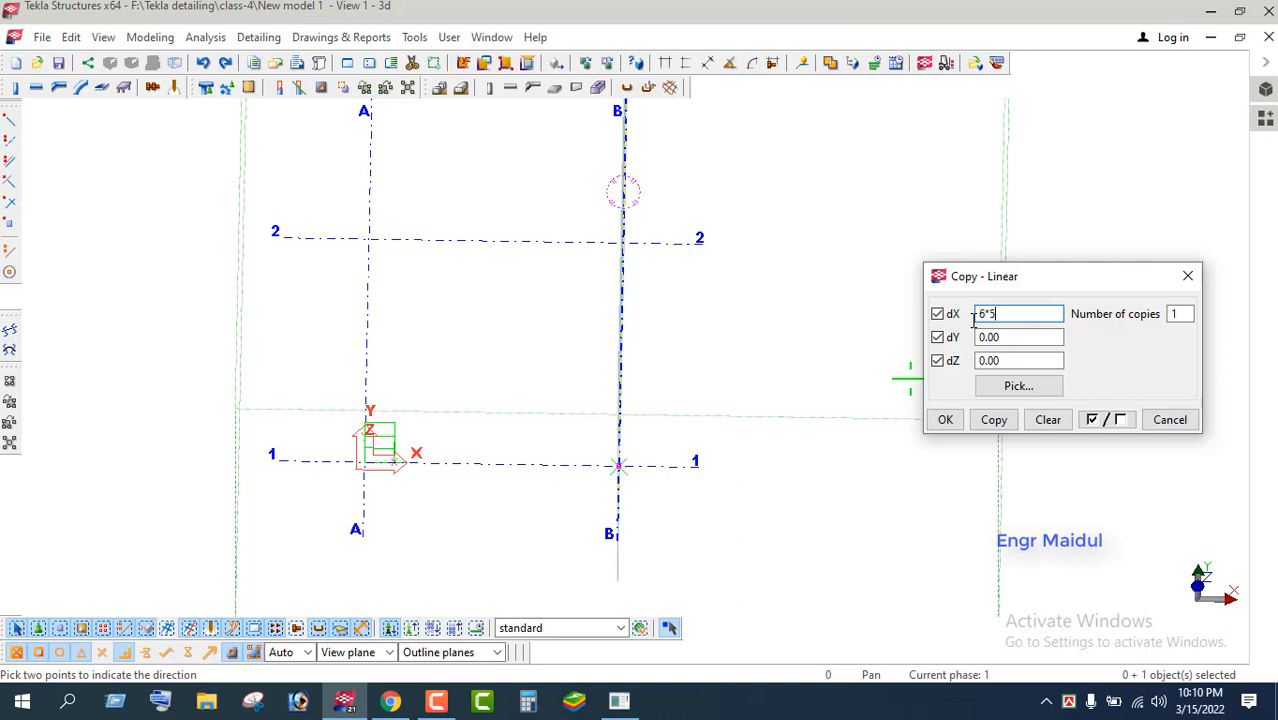
left_click(997, 420)
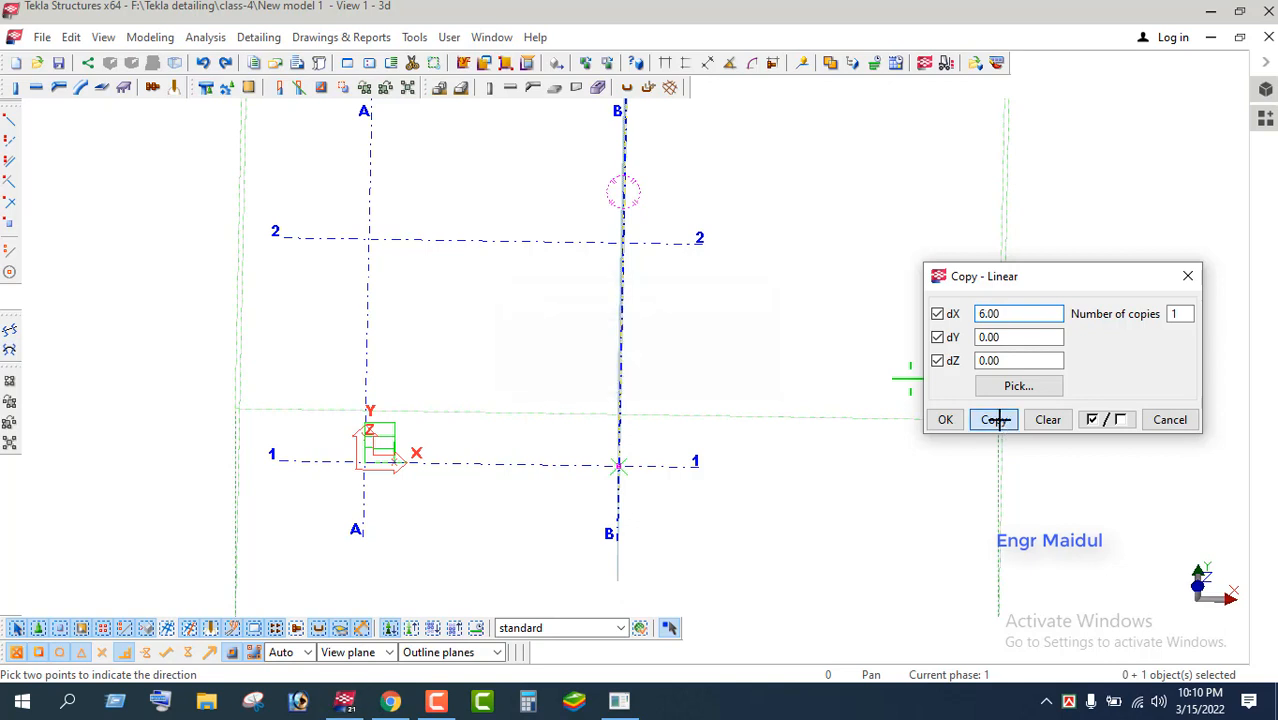
left_click(946, 420)
Examine grid line B around its intersection with grid line 1 for the copied line, and end the copy command
scroll(545, 390, "down", 1)
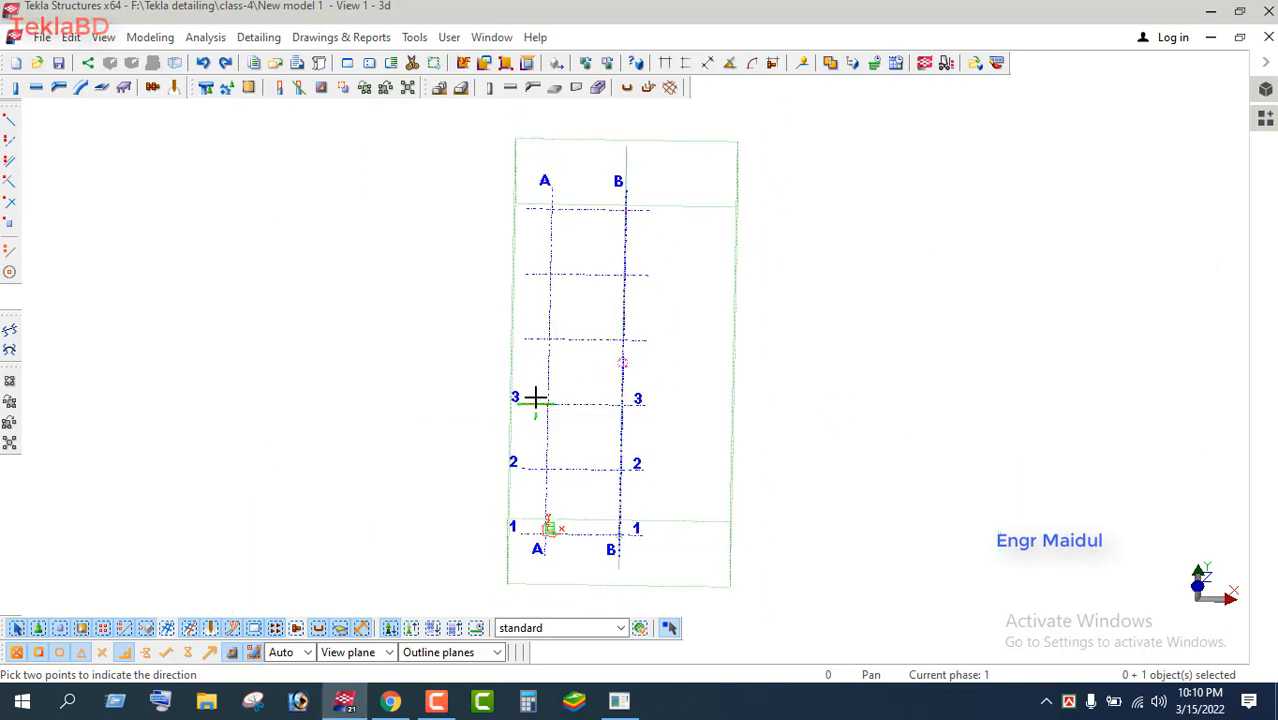
scroll(567, 414, "down", 2)
scroll(625, 490, "up", 5)
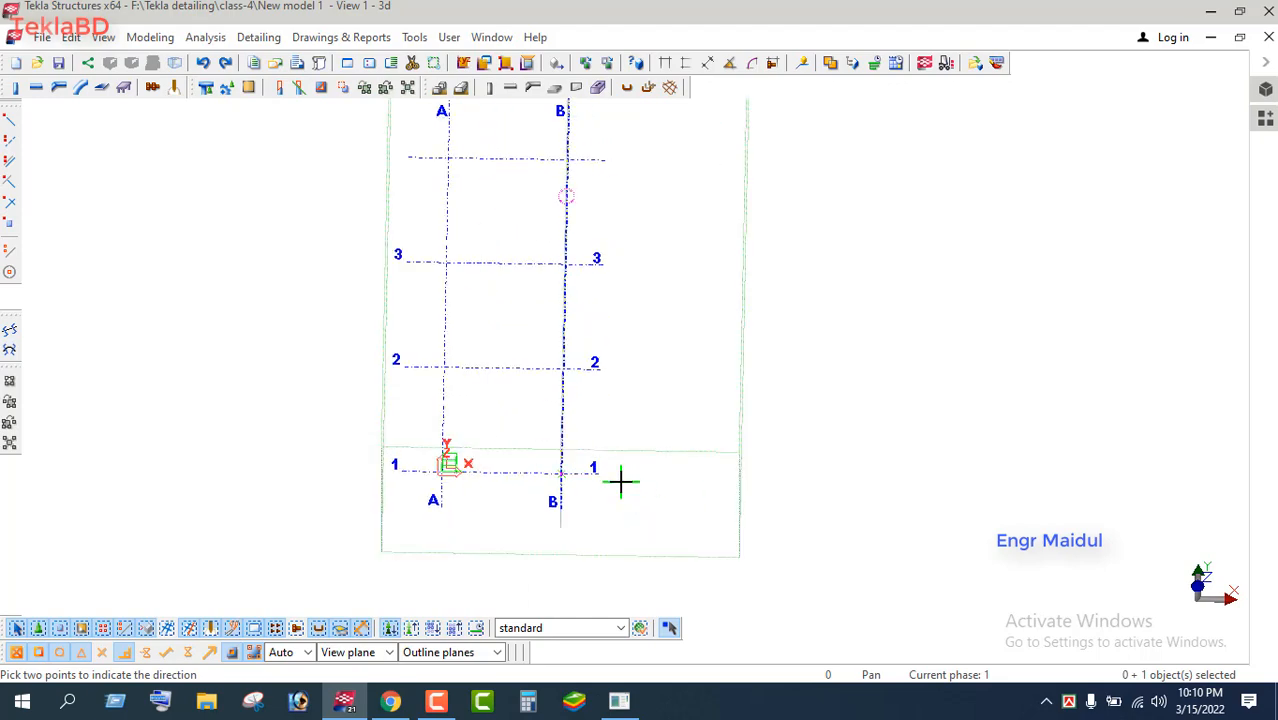
scroll(616, 469, "up", 2)
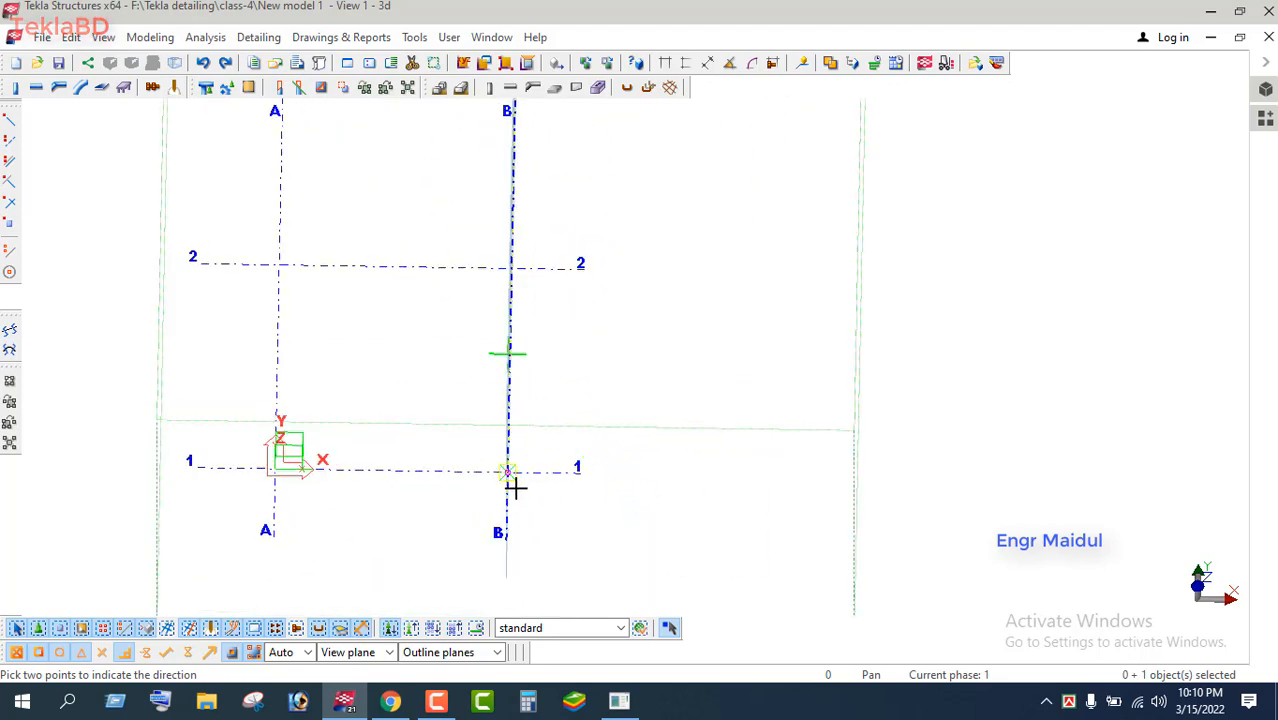
scroll(503, 473, "up", 6)
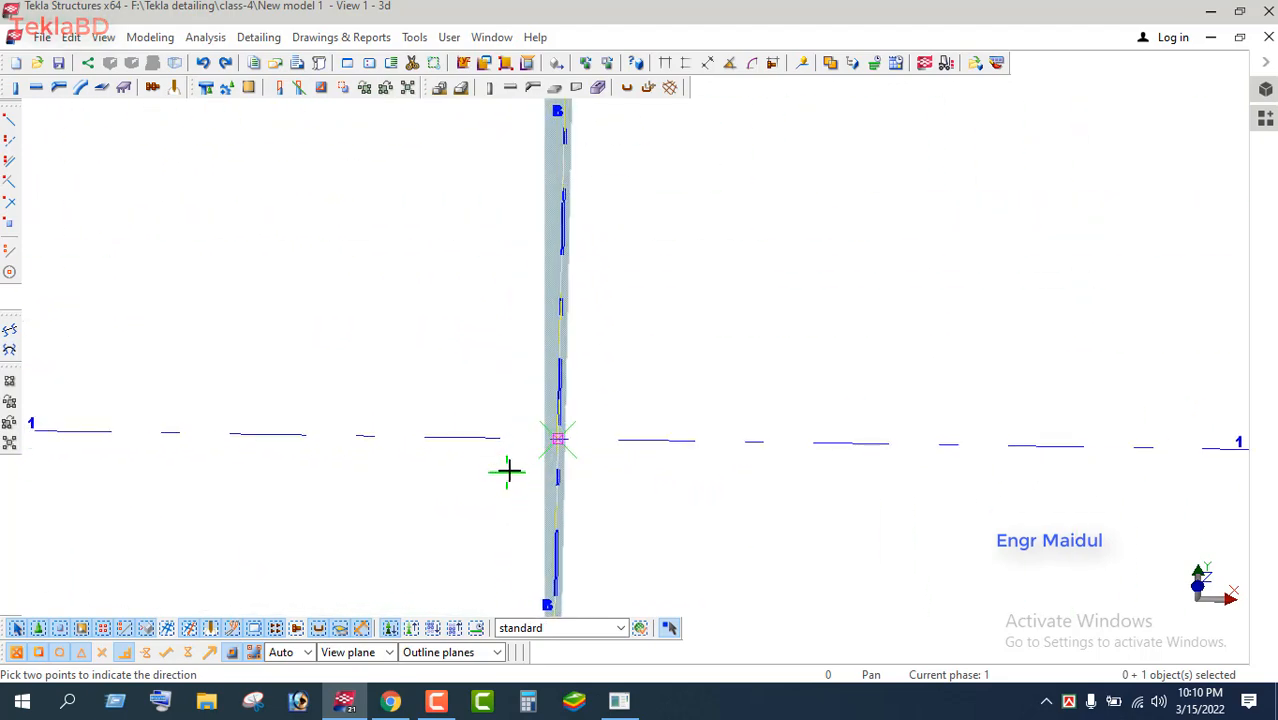
scroll(552, 420, "down", 5)
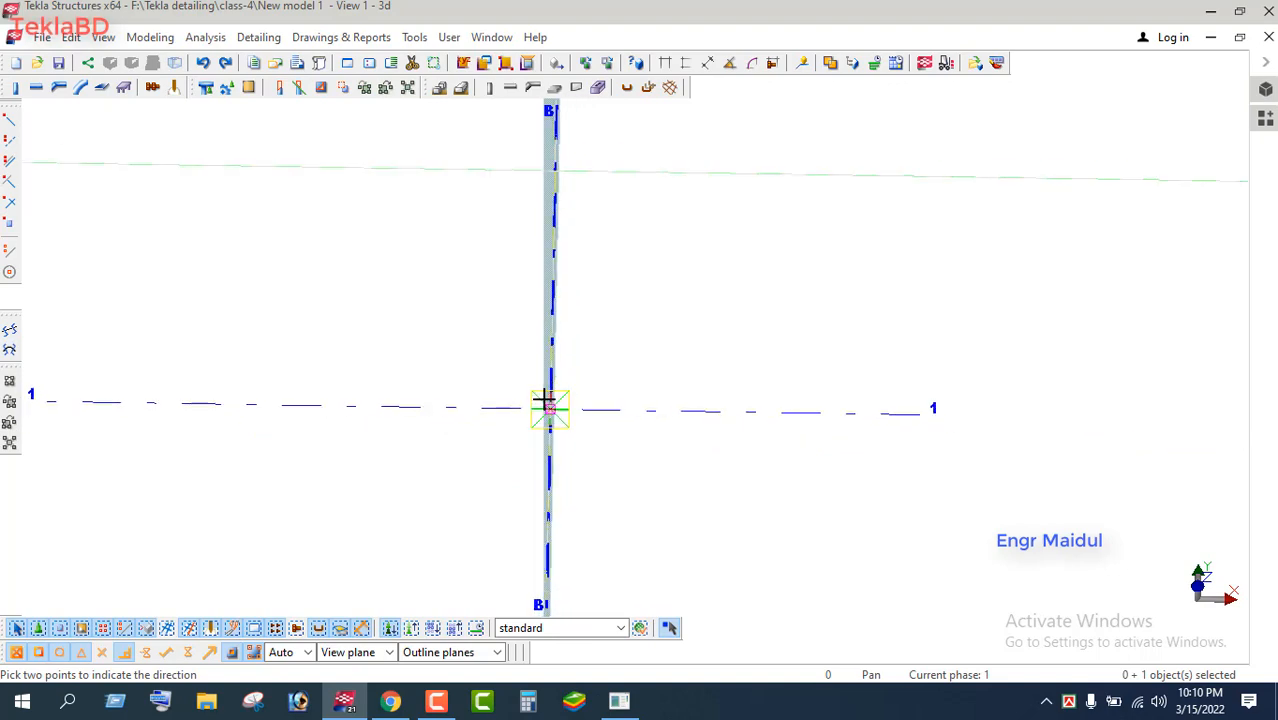
scroll(543, 400, "down", 5)
middle_click_drag(573, 417, 654, 401, "ctrl")
middle_click_drag(596, 437, 656, 434, "ctrl")
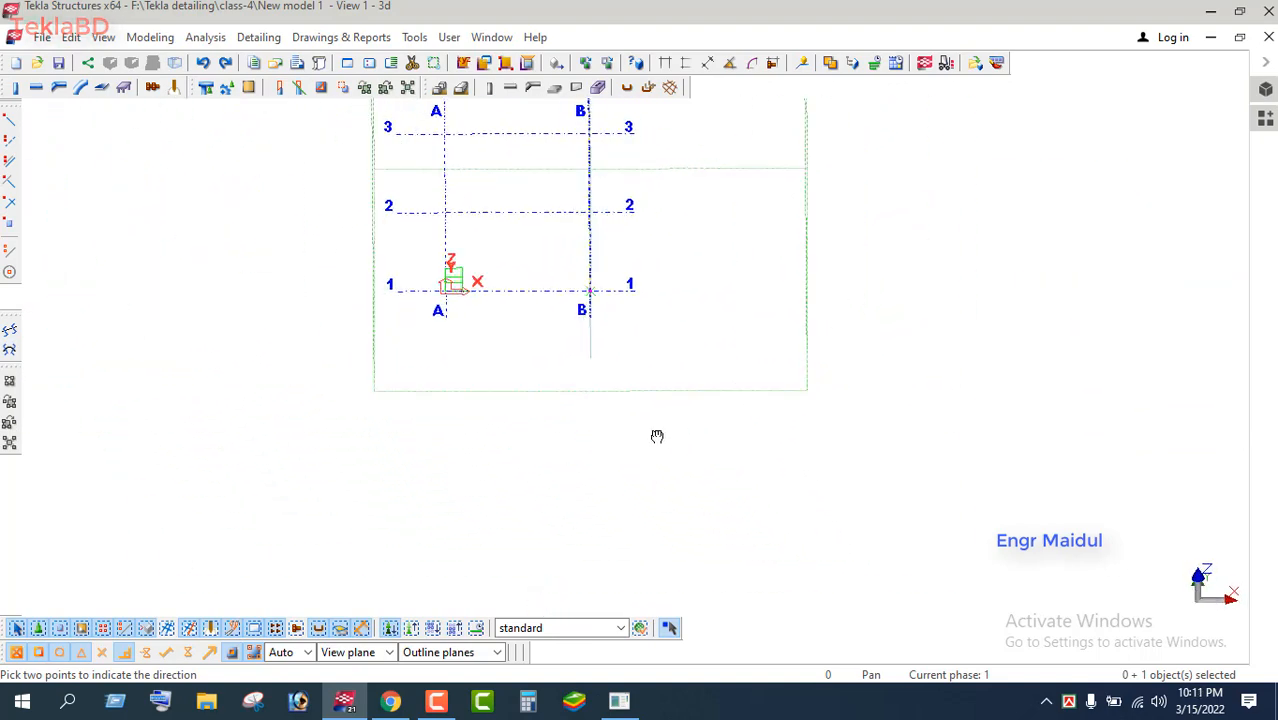
middle_click_drag(679, 364, 579, 417, "ctrl")
right_click(690, 257)
left_click(726, 260)
Copy grid line B linearly with a dX of 6000.00 and 6 copies
scroll(591, 394, "down", 5)
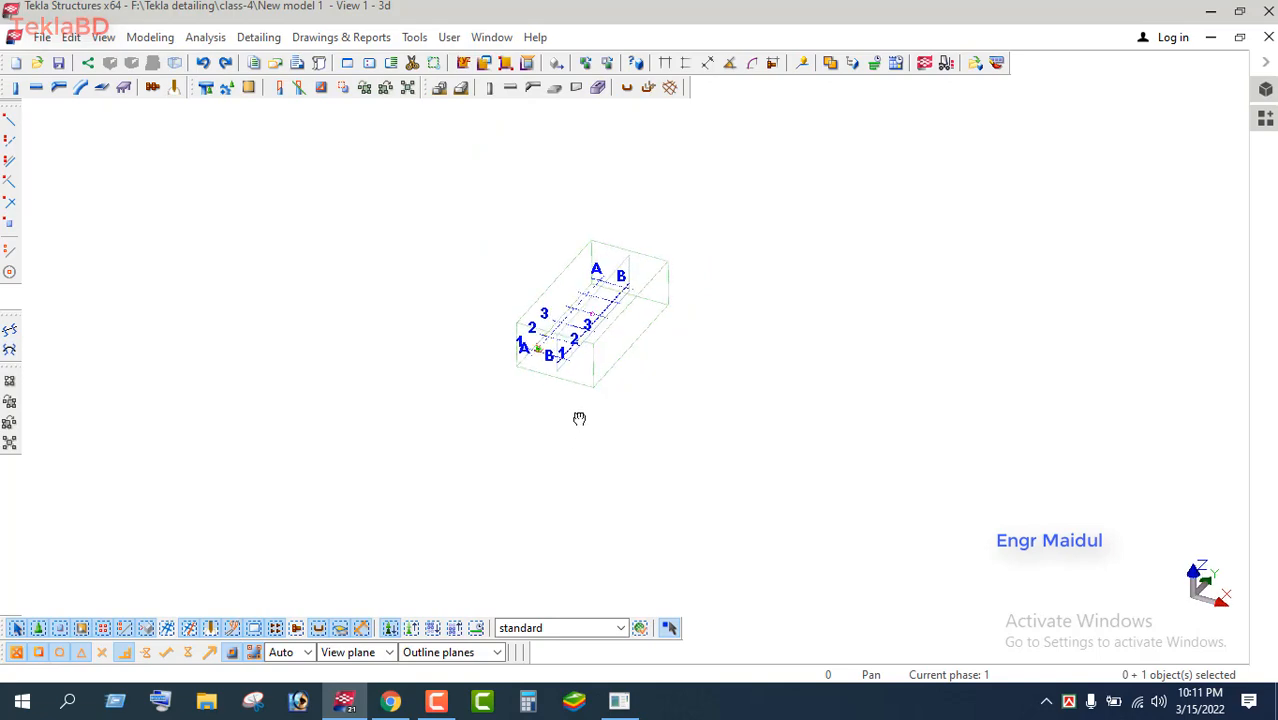
scroll(566, 340, "up", 3)
scroll(590, 370, "up", 6)
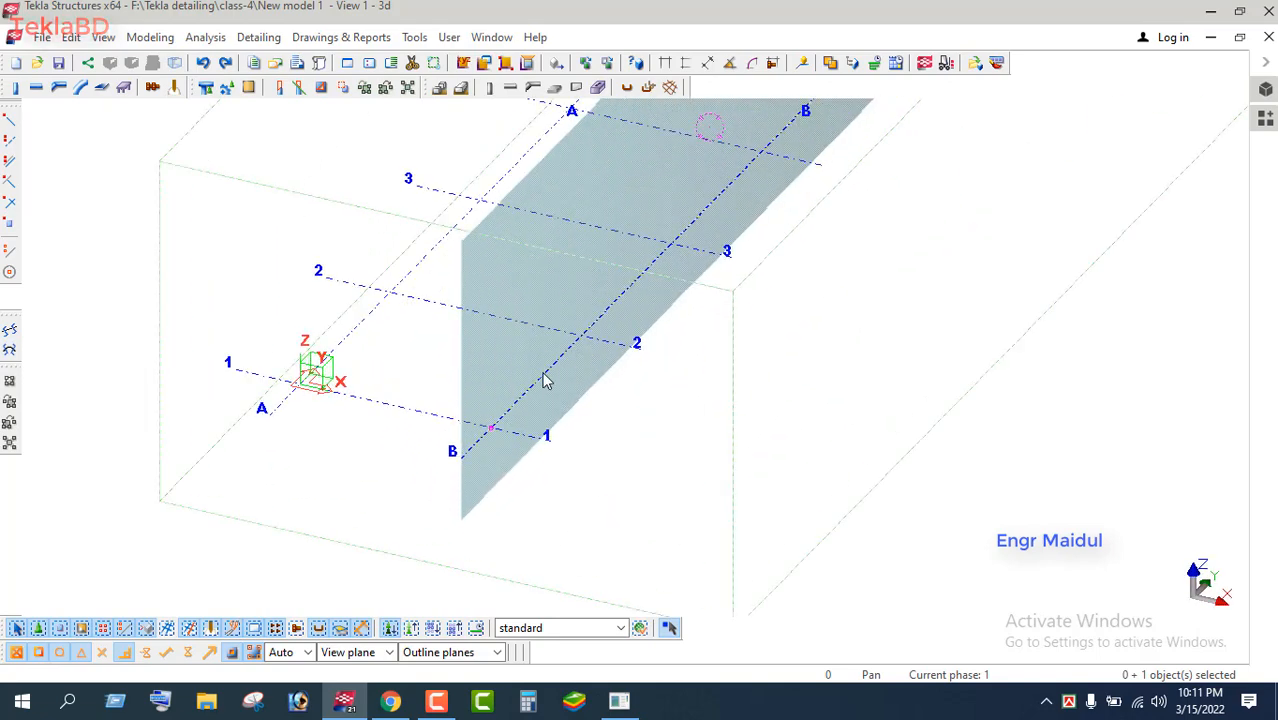
scroll(588, 403, "down", 3)
middle_click_drag(568, 466, 793, 420, "ctrl")
right_click(810, 353)
mouse_move(887, 422)
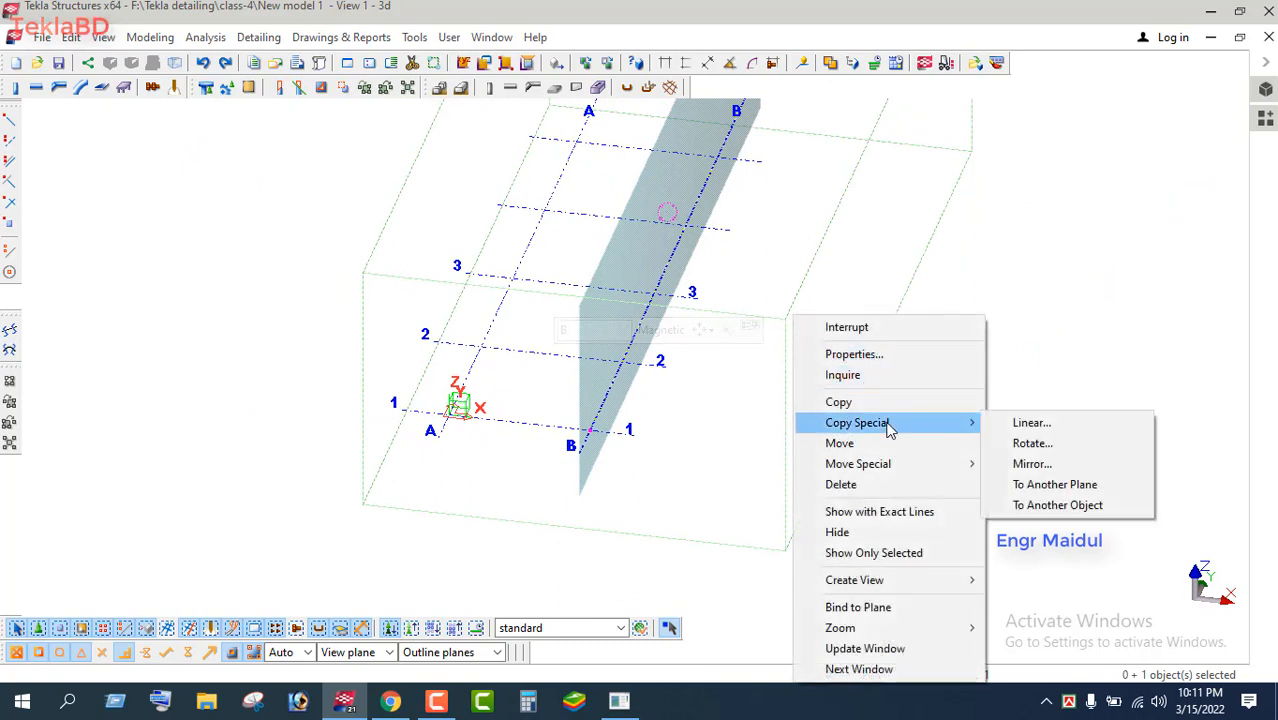
left_click(1052, 427)
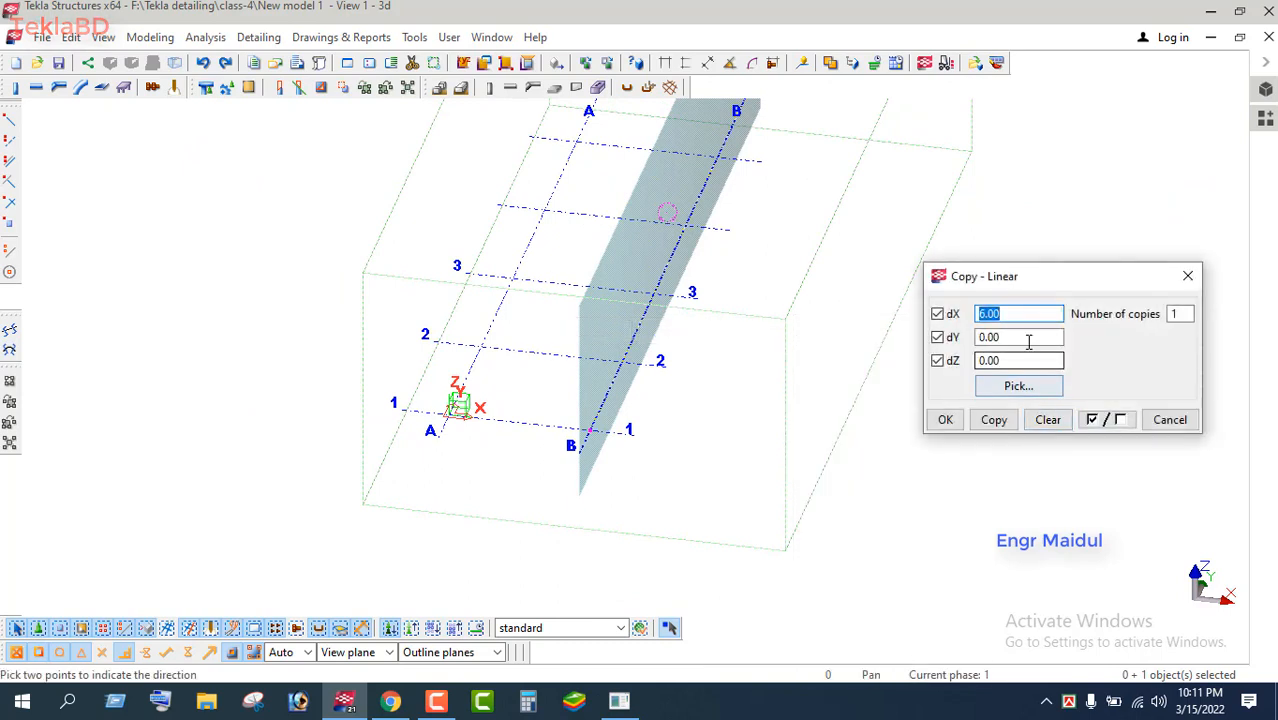
left_click(1018, 317)
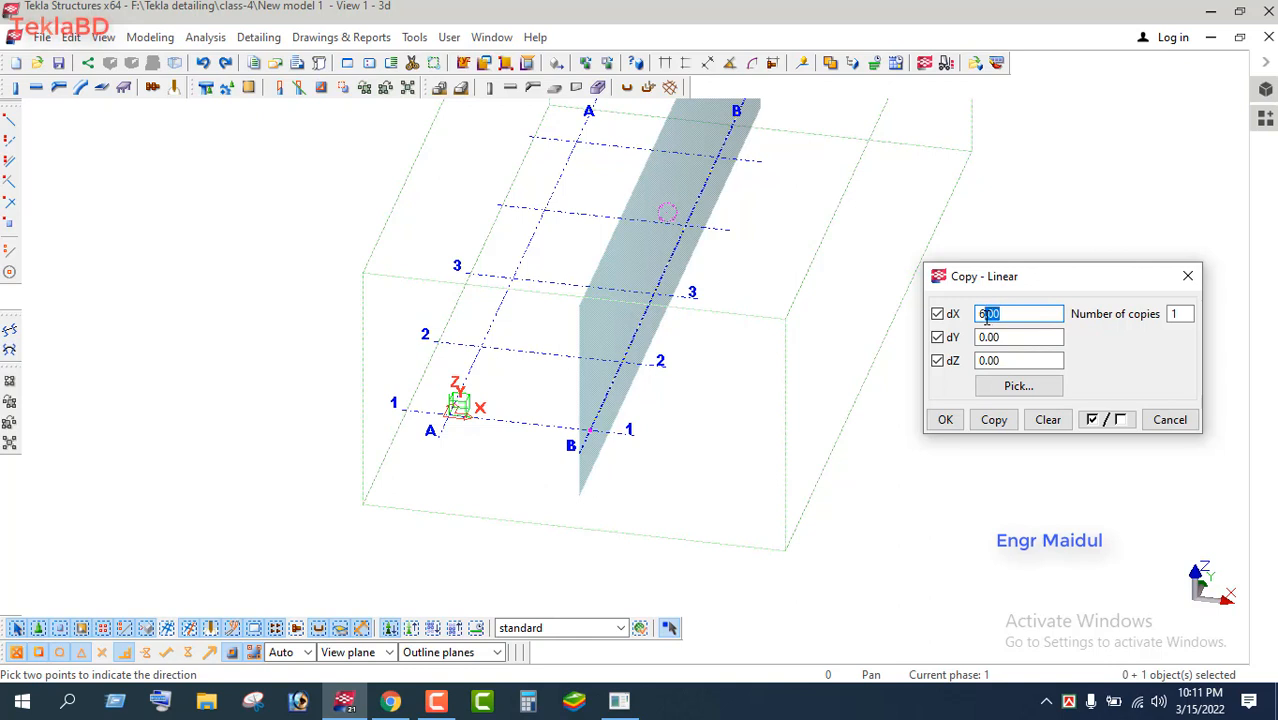
left_click_drag(1014, 313, 968, 315)
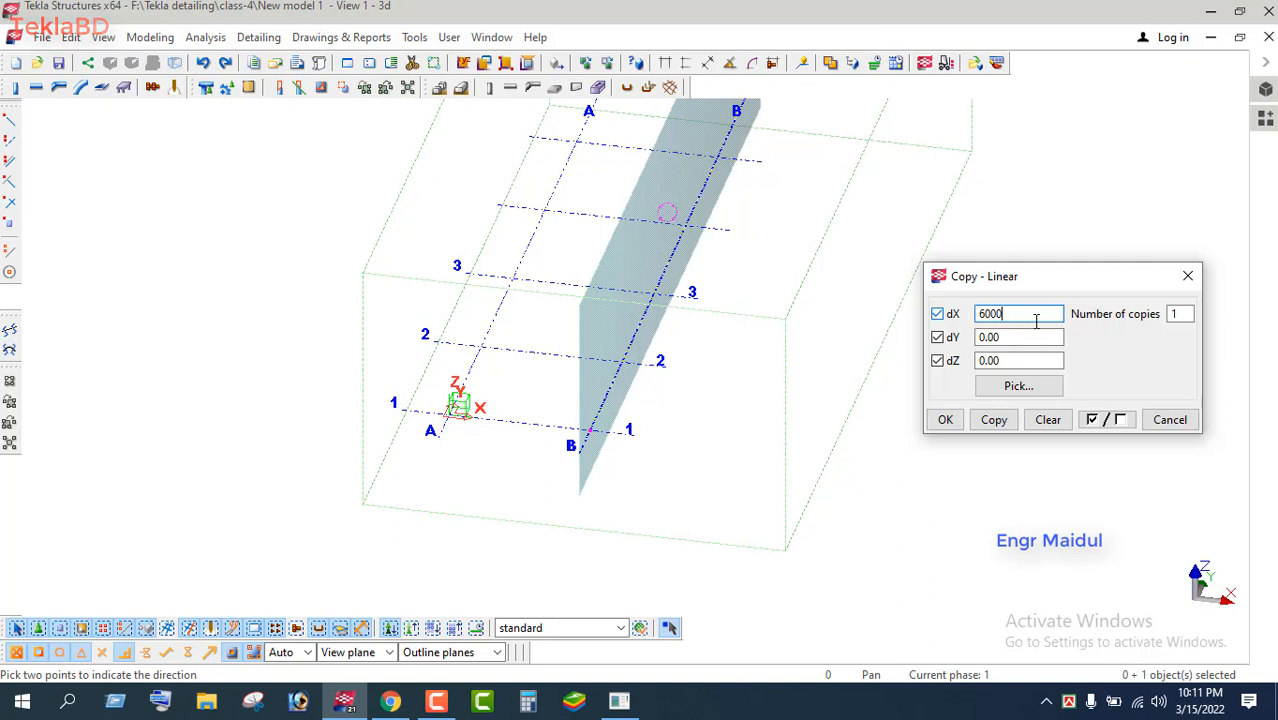
type("6000")
double_click(1178, 314)
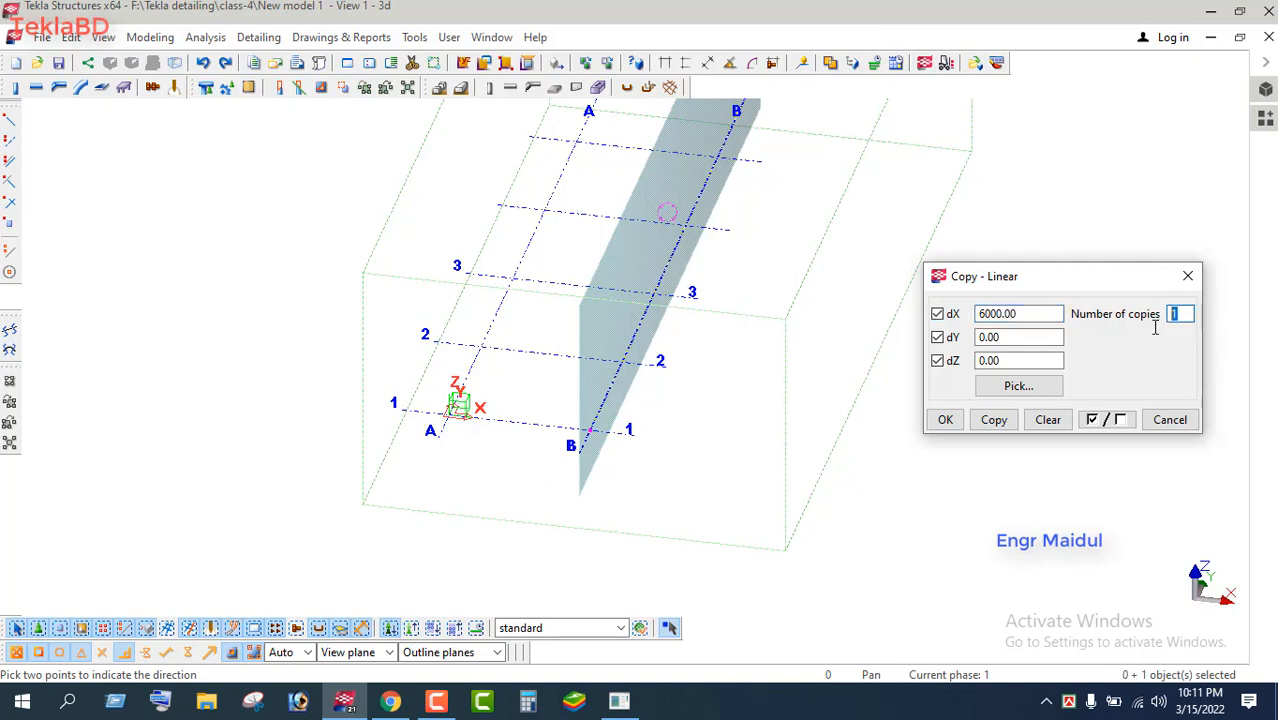
type("6")
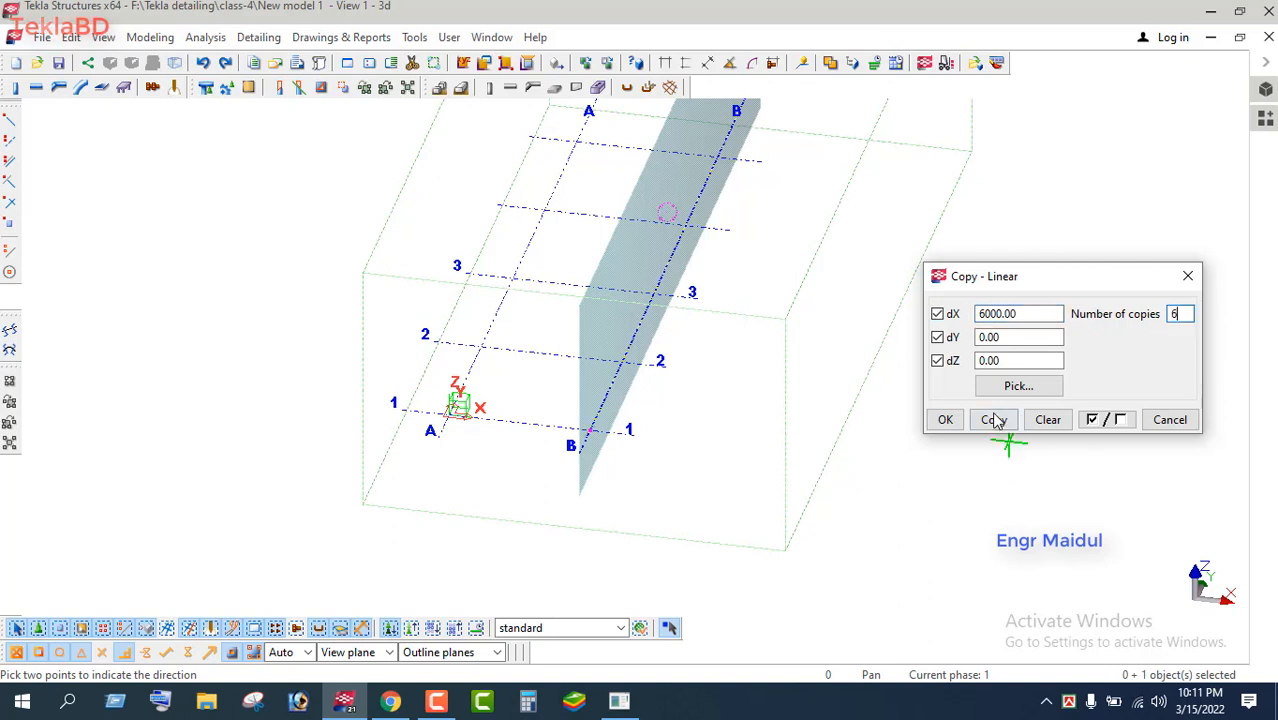
left_click(993, 419)
left_click(590, 395)
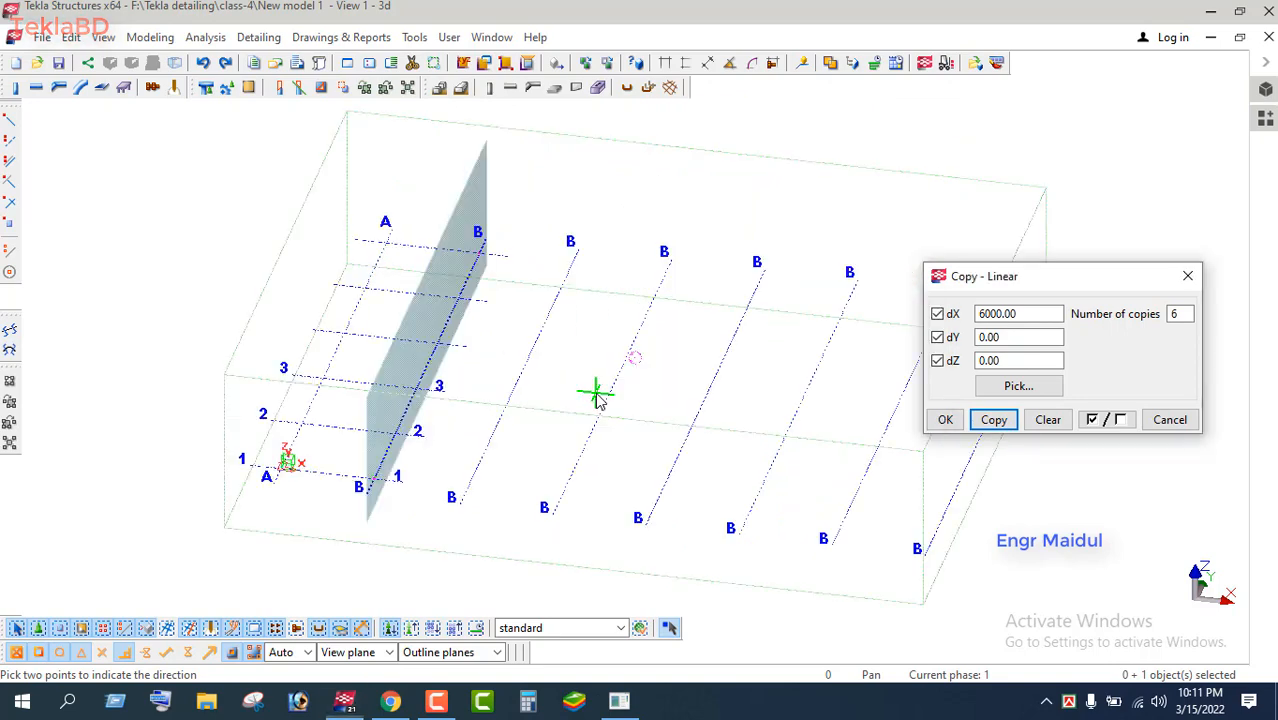
left_click(944, 421)
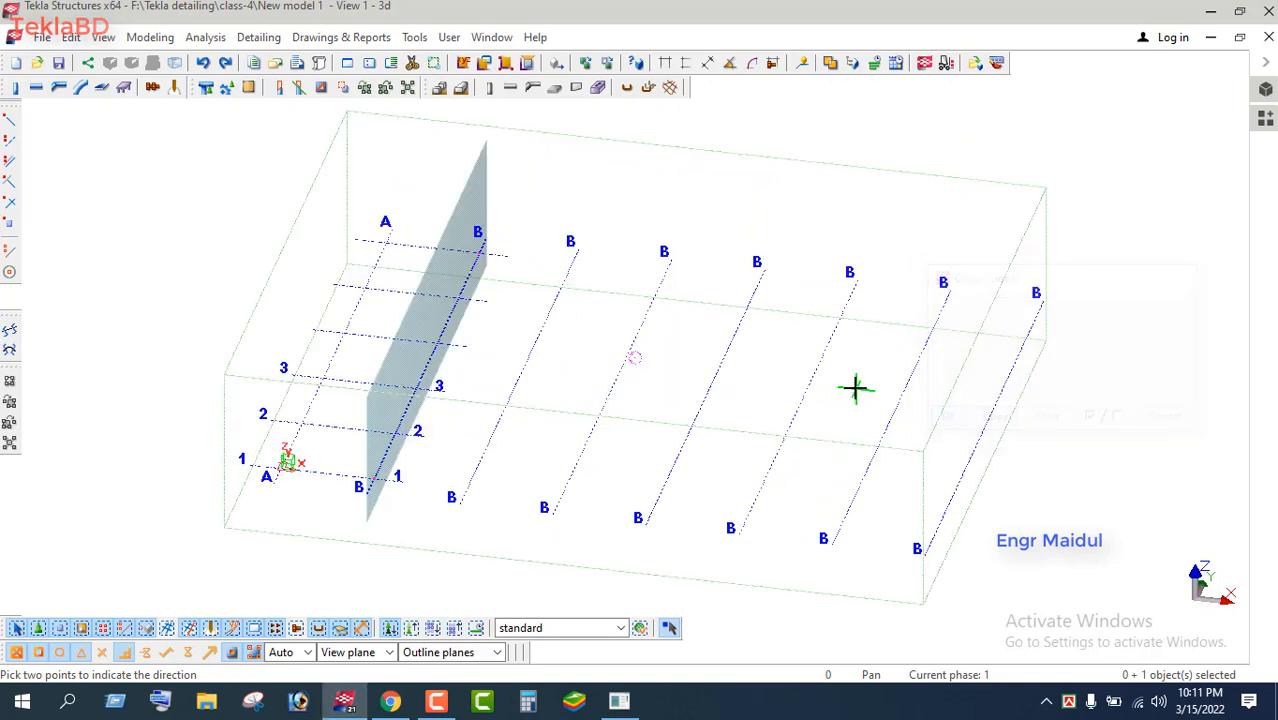
End the copy command and undo the linear copies of grid line B
scroll(848, 380, "down", 2)
right_click(760, 218)
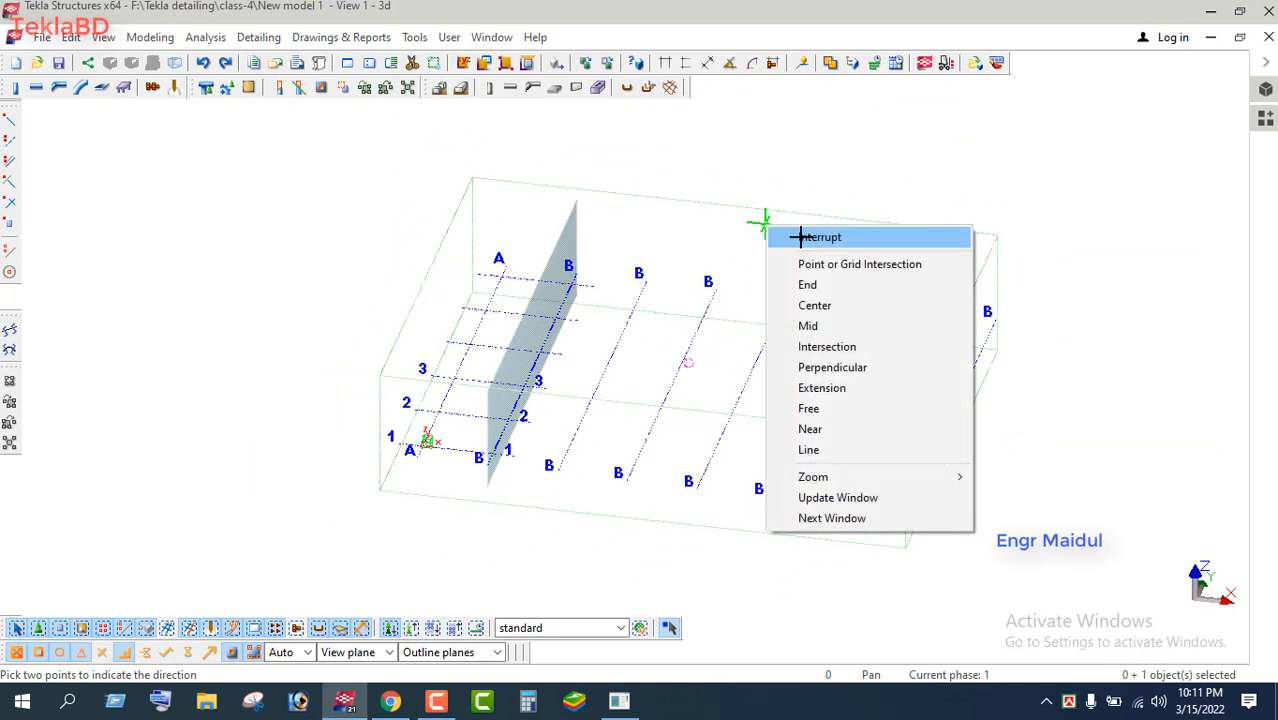
left_click(782, 240)
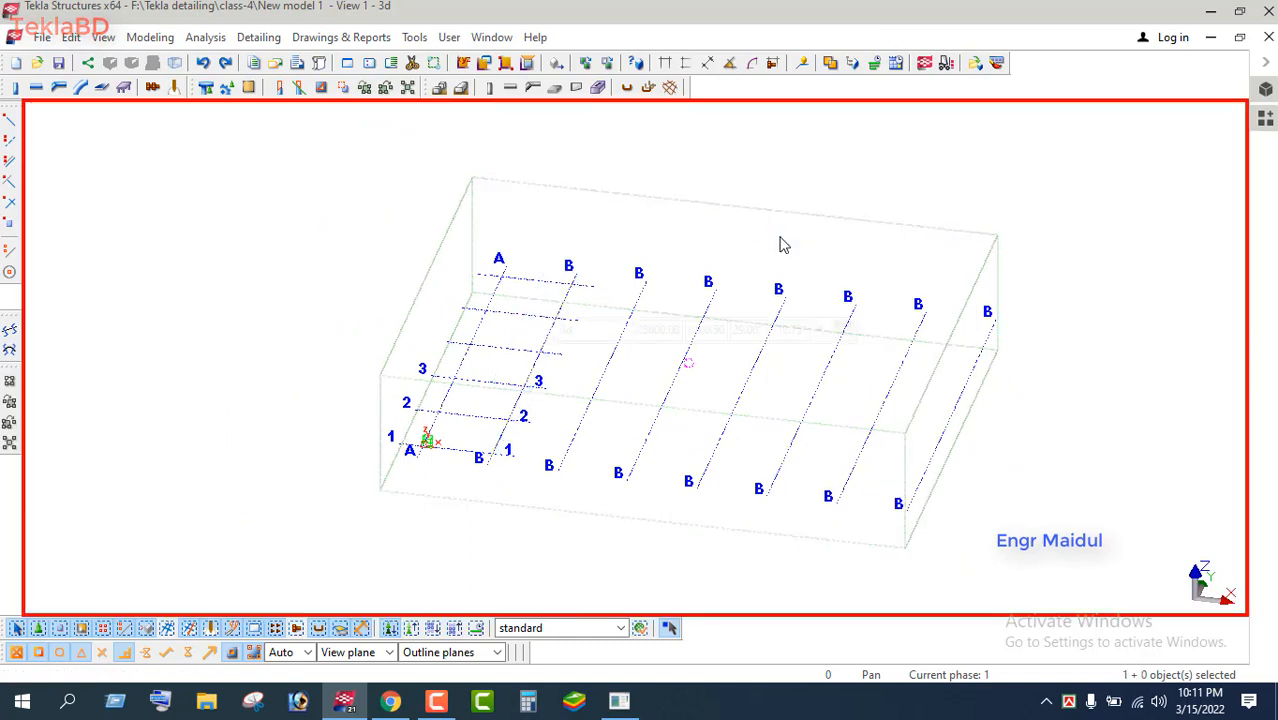
key("ctrl+z")
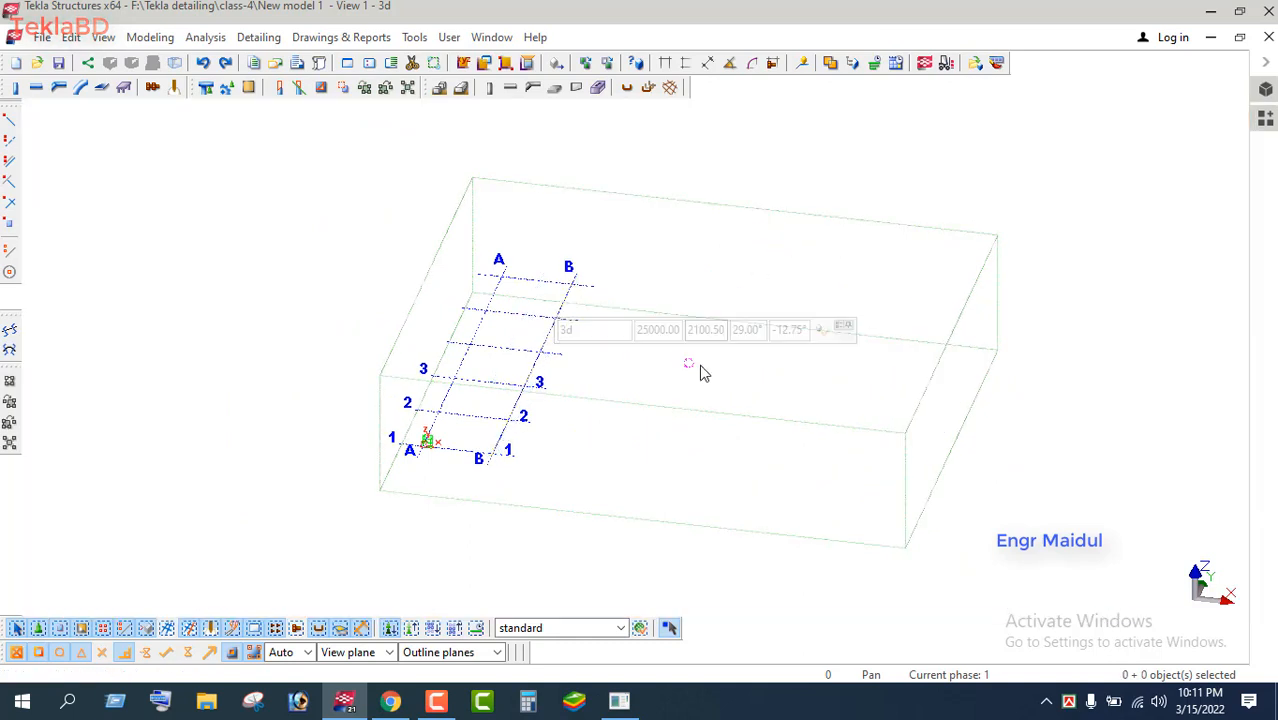
Check what can be selected along grid line B near its intersection with grid line 1
middle_click_drag(720, 381, 767, 386, "ctrl")
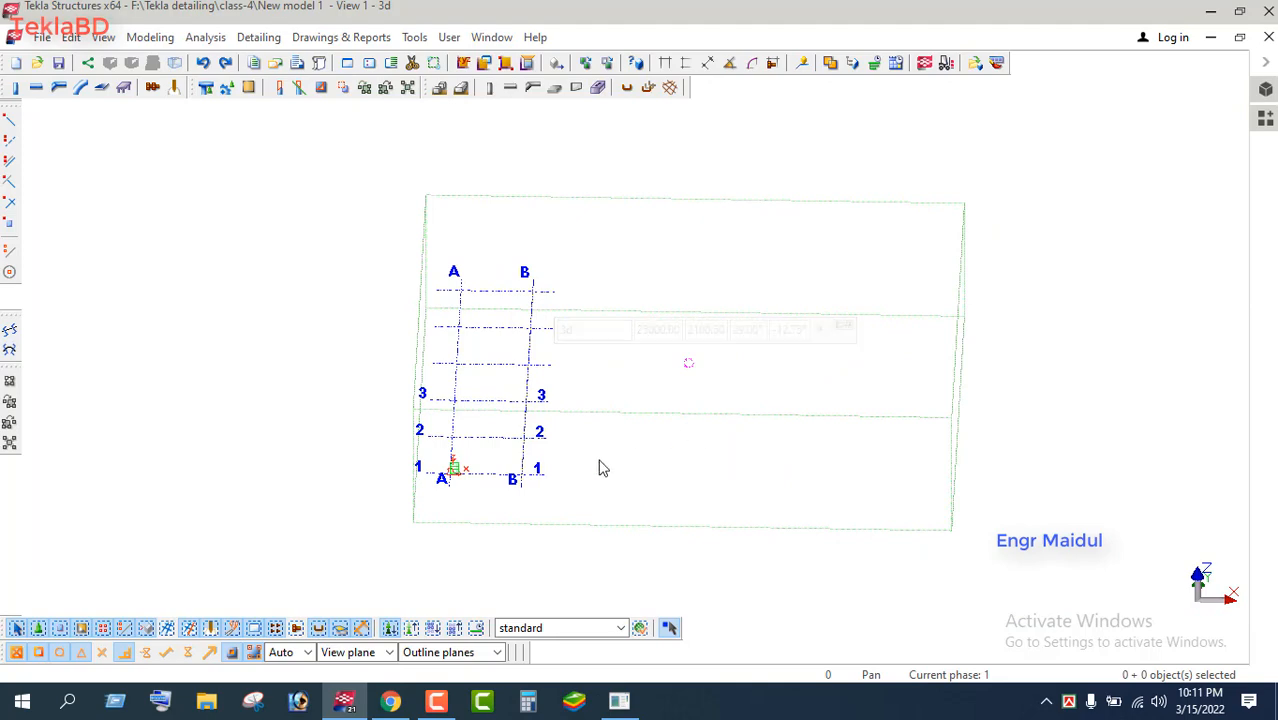
scroll(519, 441, "up", 3)
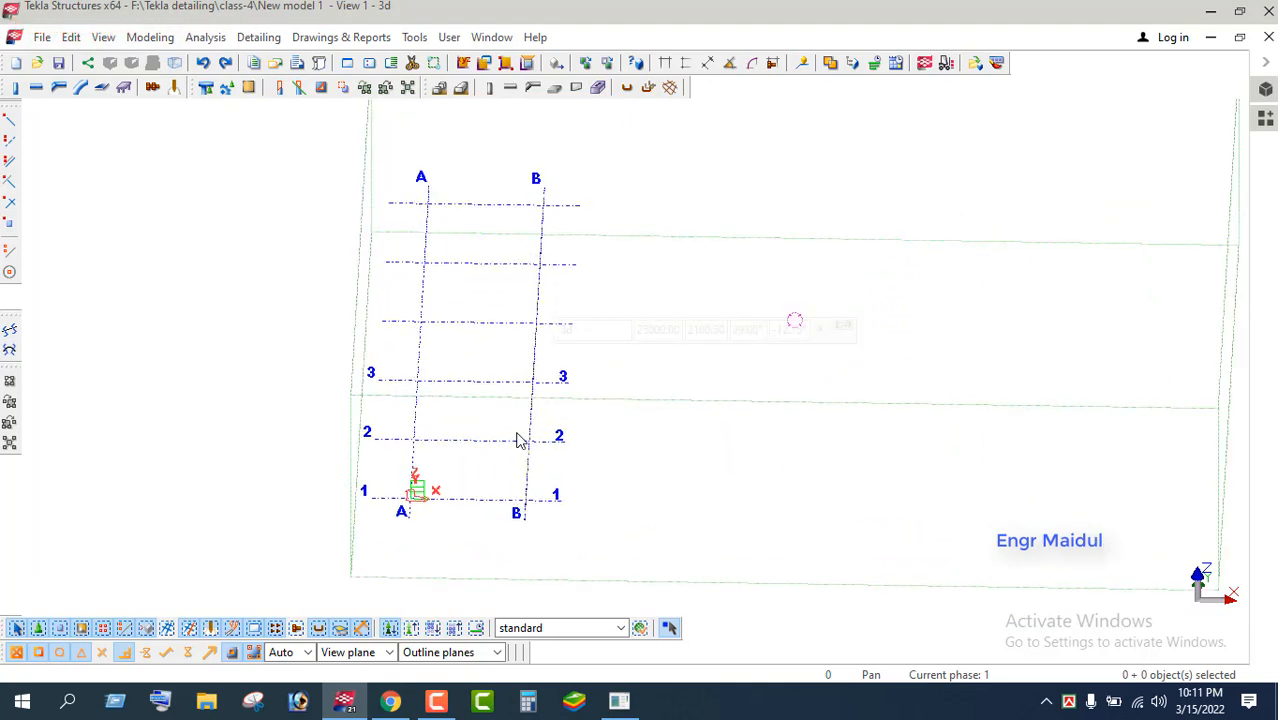
scroll(521, 514, "up", 5)
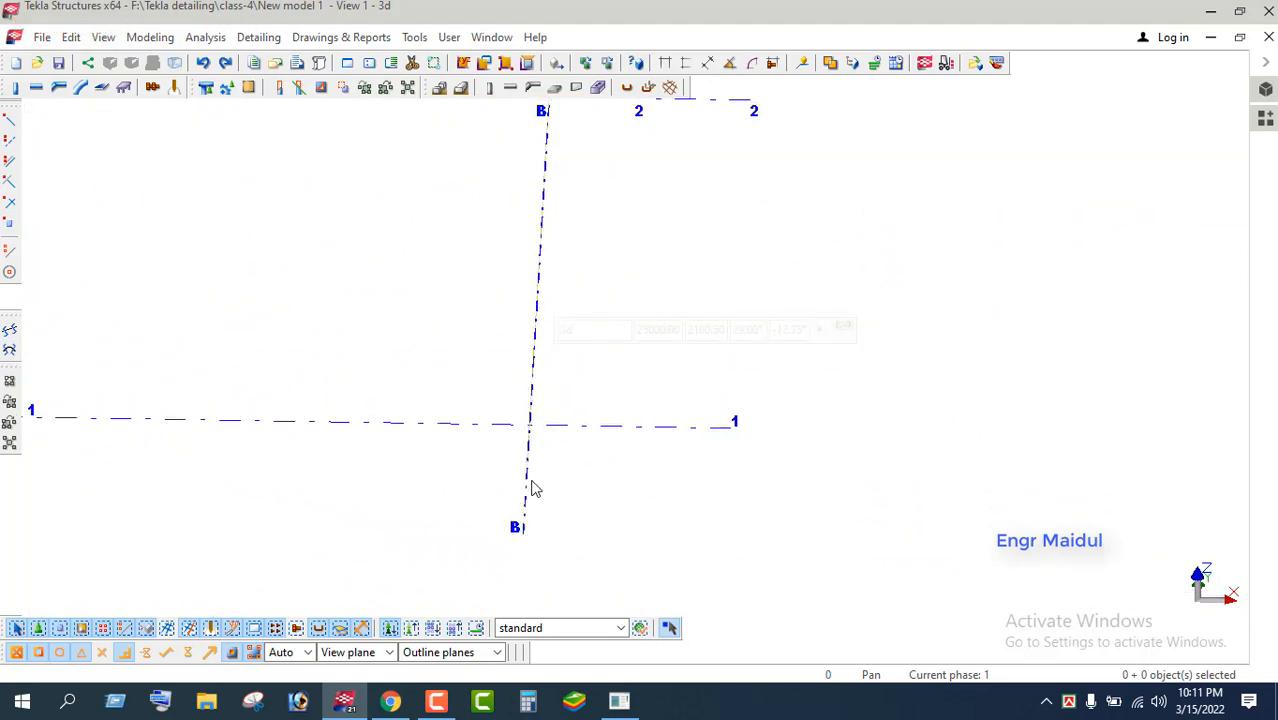
left_click(530, 486)
left_click(605, 391)
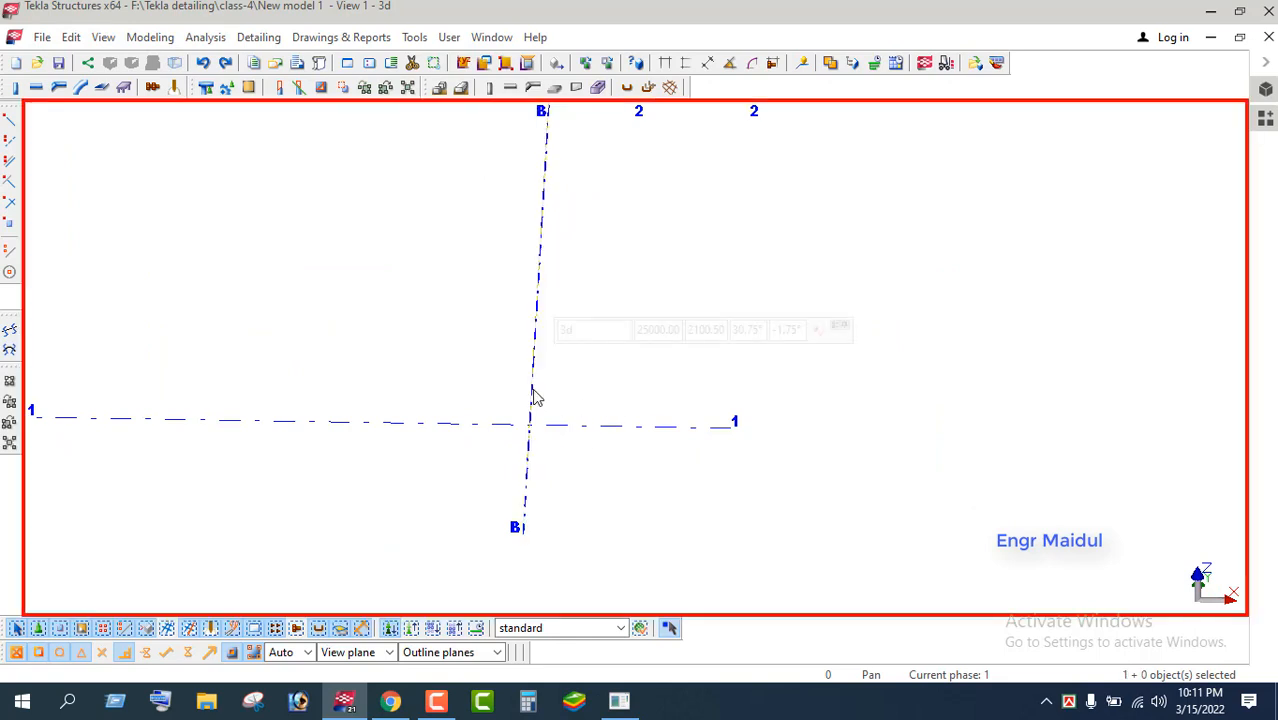
left_click(532, 390)
left_click(614, 367)
Add a construction line along the full length of grid line B, from its end beyond grid line 1 to its opposite end
left_click(10, 253)
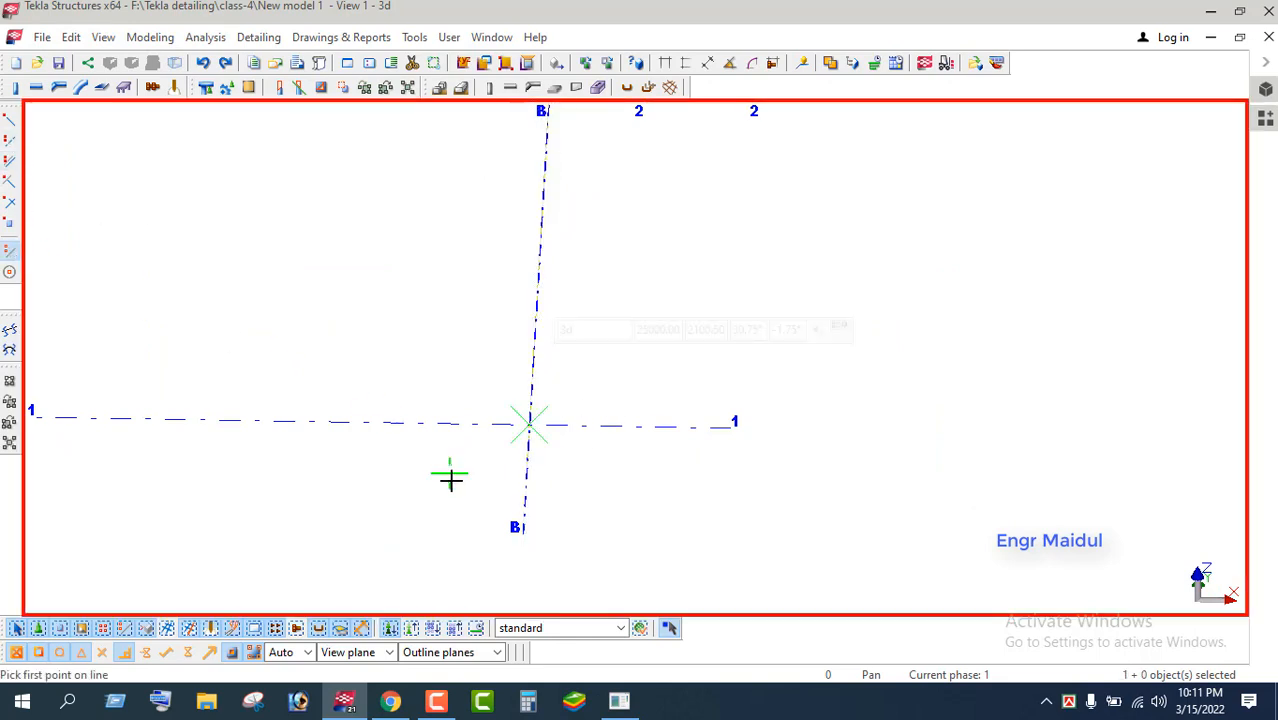
left_click(522, 524)
scroll(508, 513, "down", 6)
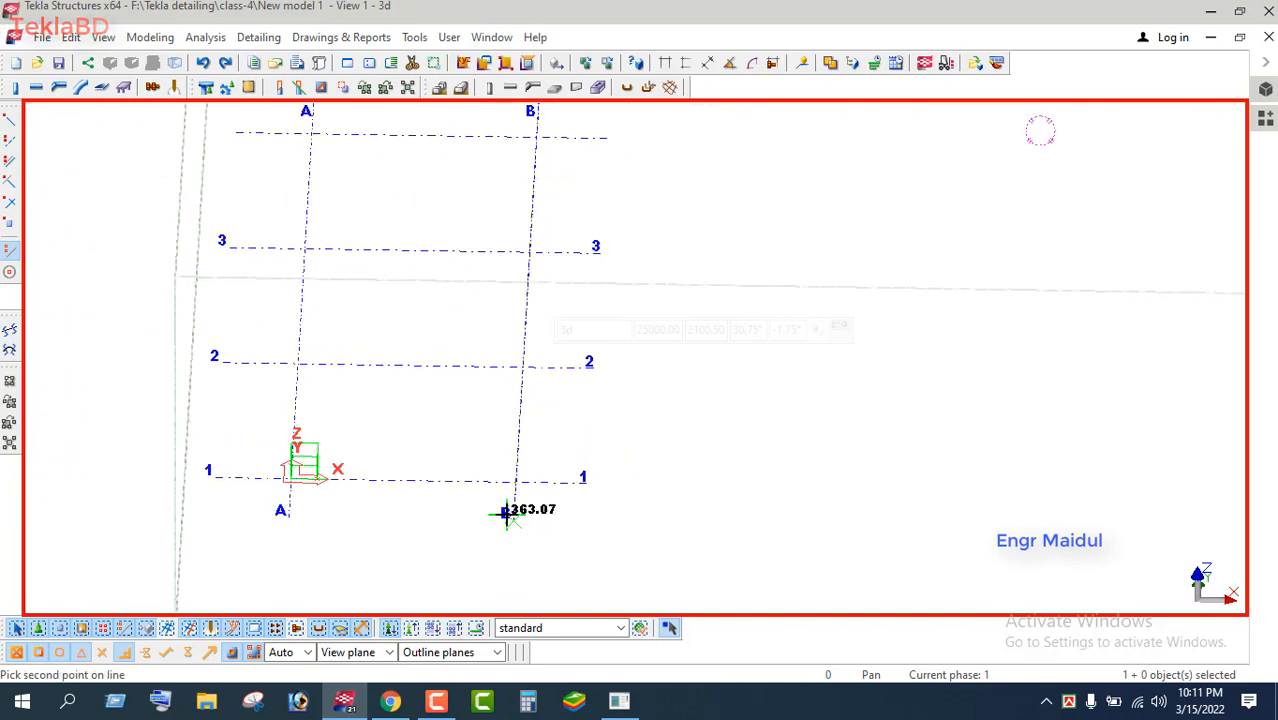
left_click(528, 164)
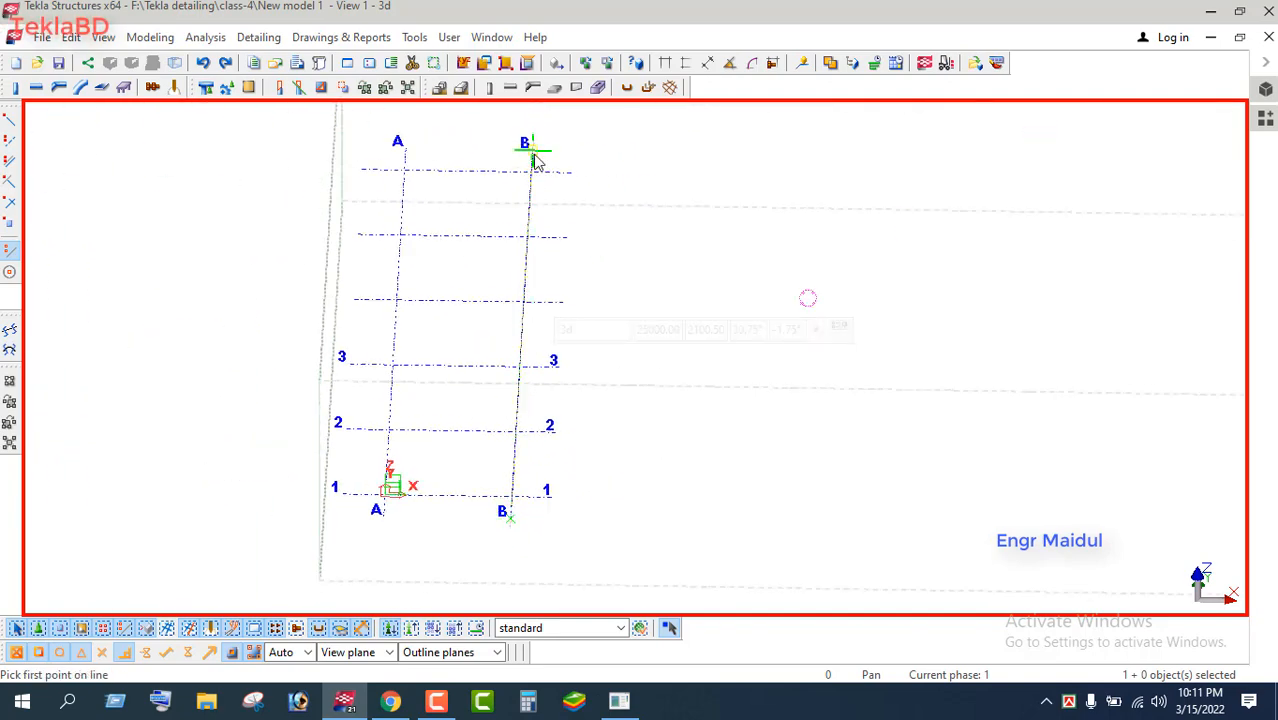
right_click(632, 161)
key("Escape")
Copy the construction line on grid line B linearly with a dX of 6000.00 and 6 copies, expand the work area and end the command
scroll(508, 522, "up", 8)
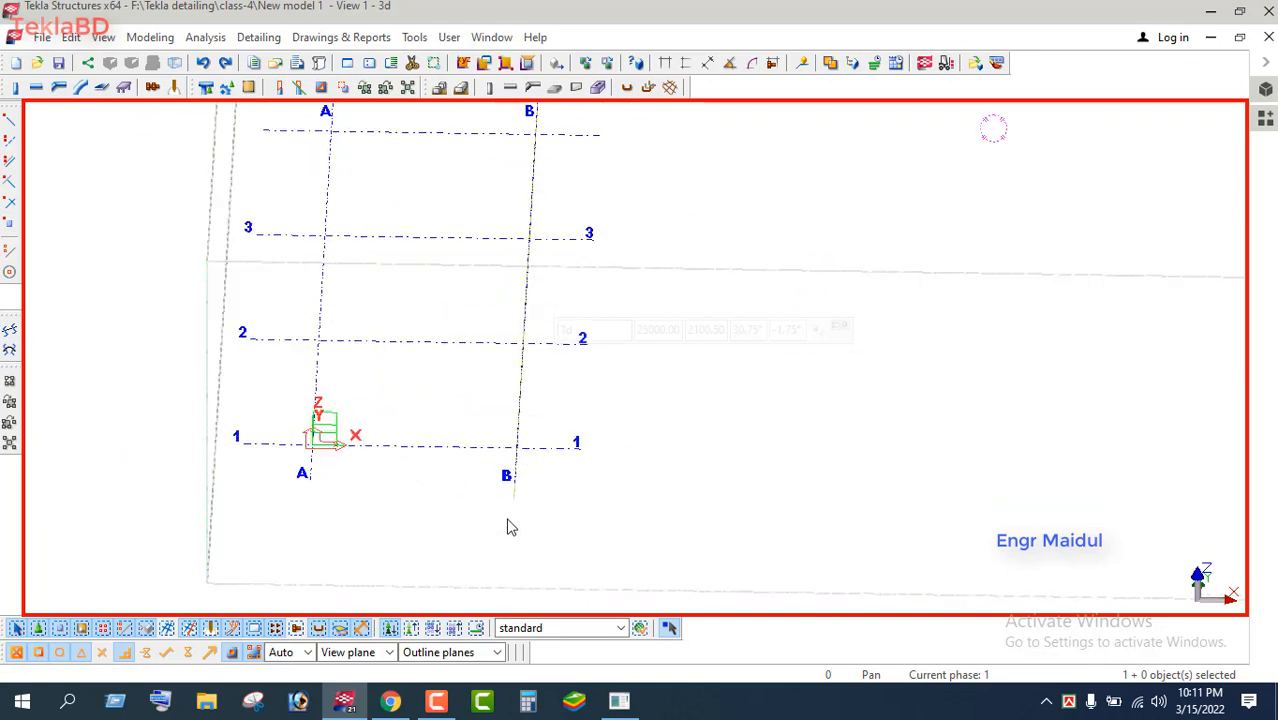
left_click(528, 494)
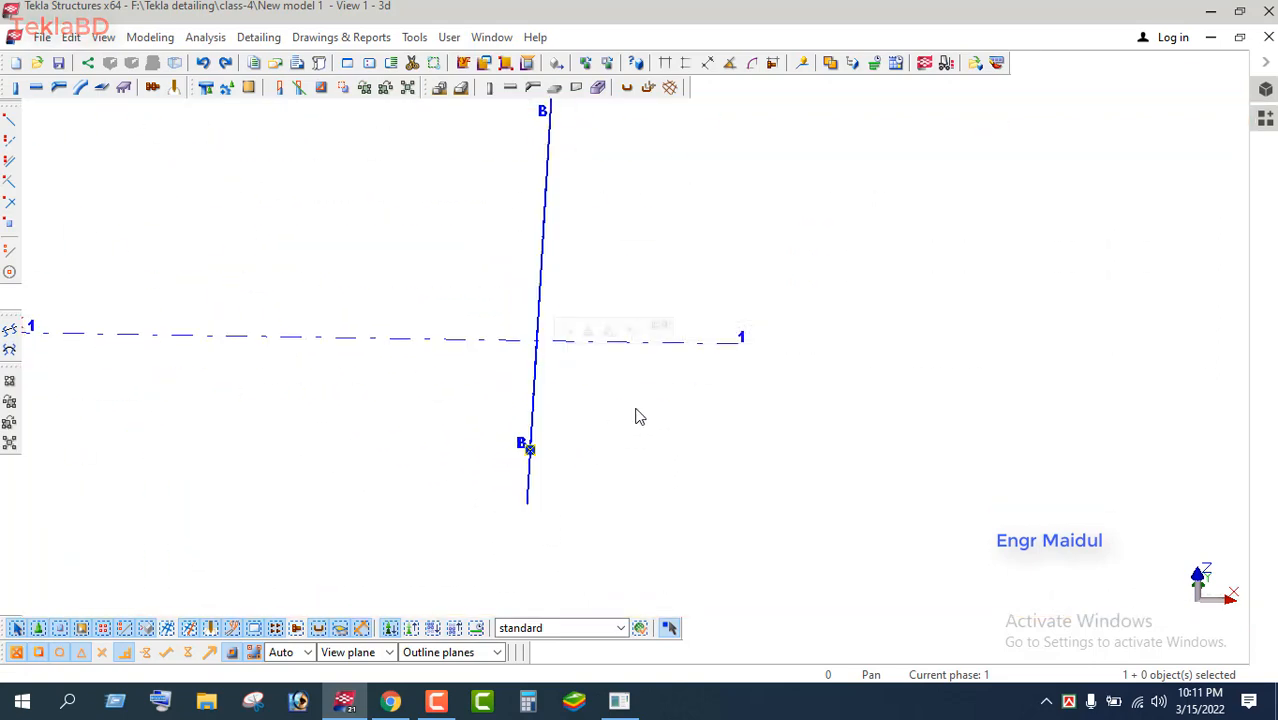
right_click(636, 415)
mouse_move(707, 149)
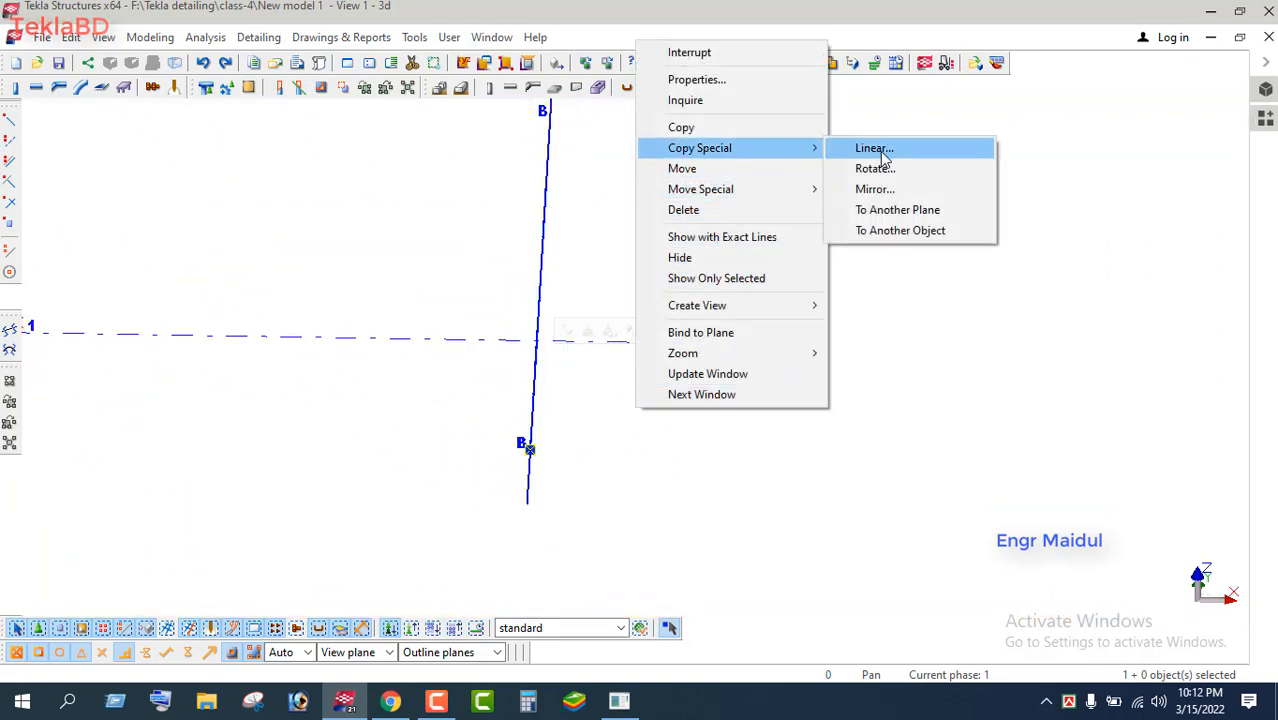
left_click(880, 152)
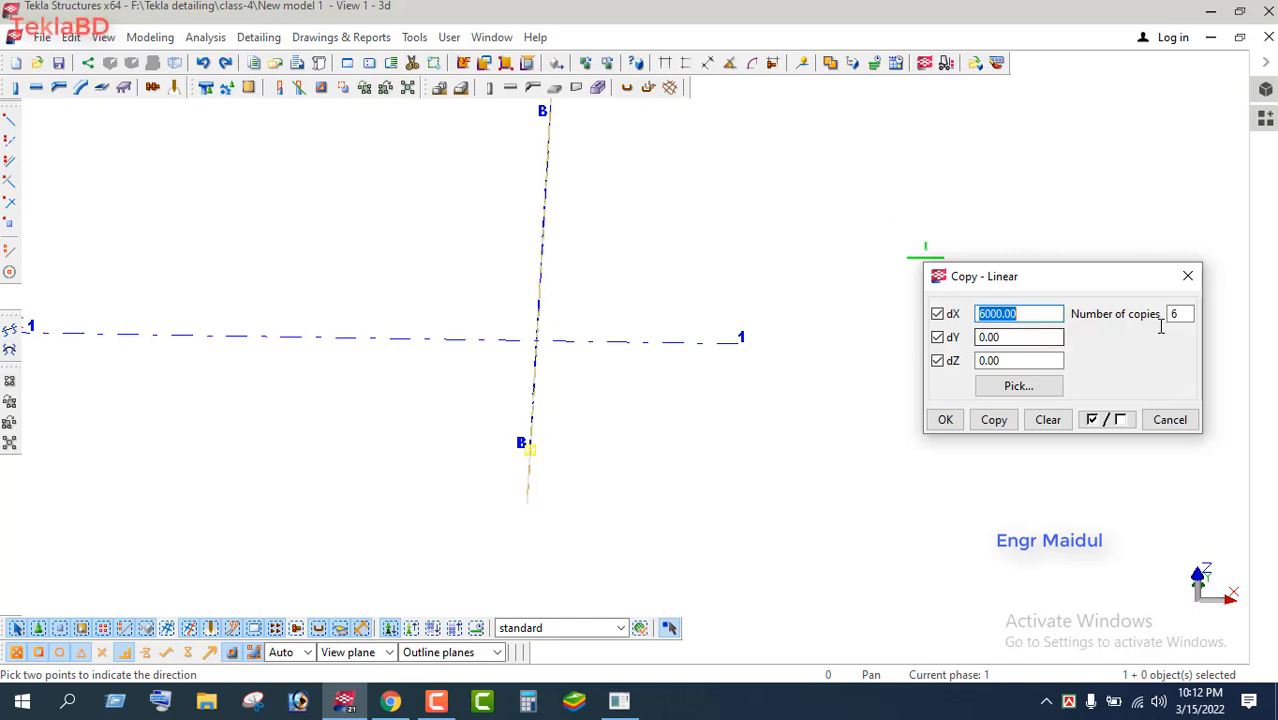
left_click(1010, 421)
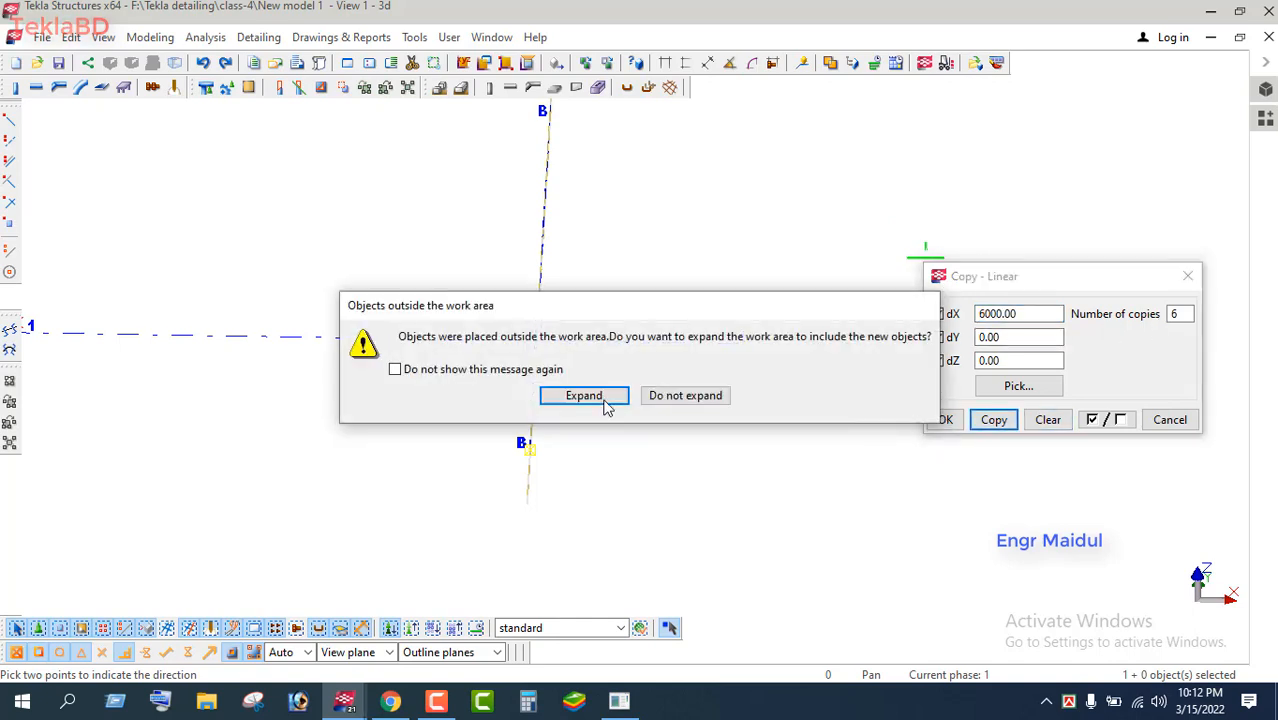
left_click(603, 400)
left_click(945, 420)
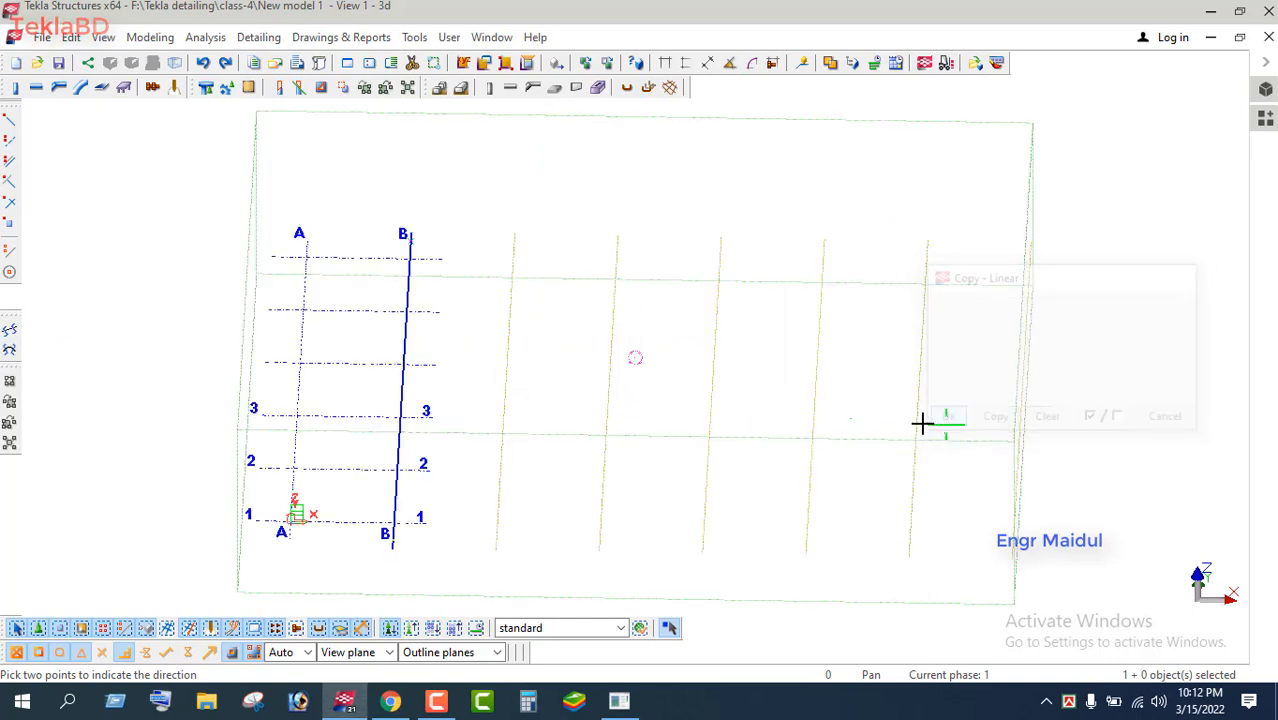
scroll(580, 370, "down", 2)
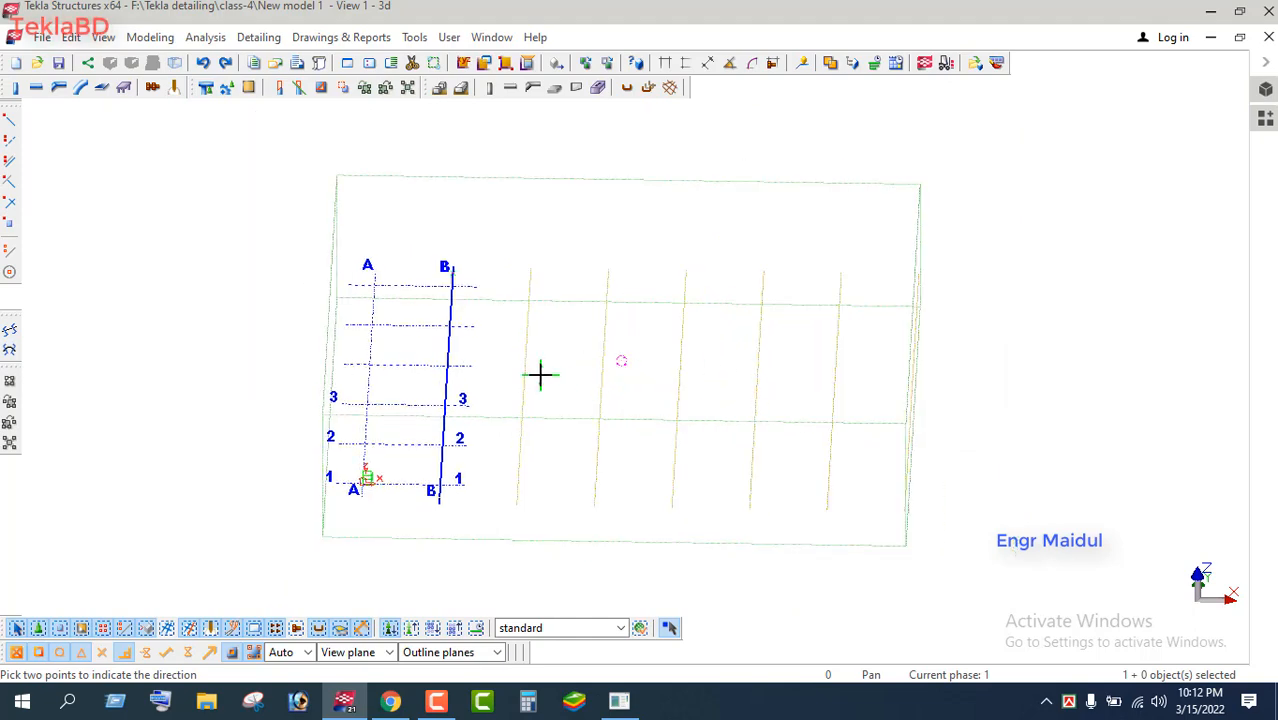
scroll(539, 378, "down", 2)
scroll(796, 476, "up", 2)
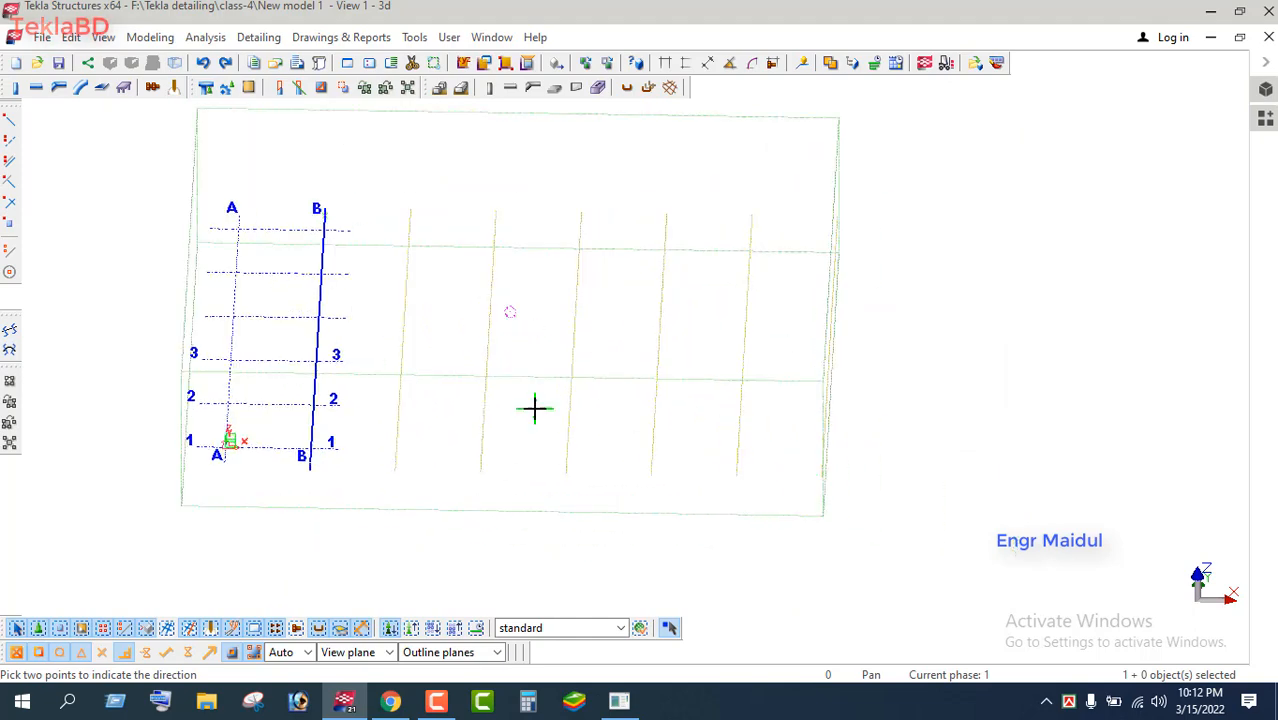
scroll(552, 430, "down", 2)
middle_click_drag(640, 455, 641, 493, "ctrl")
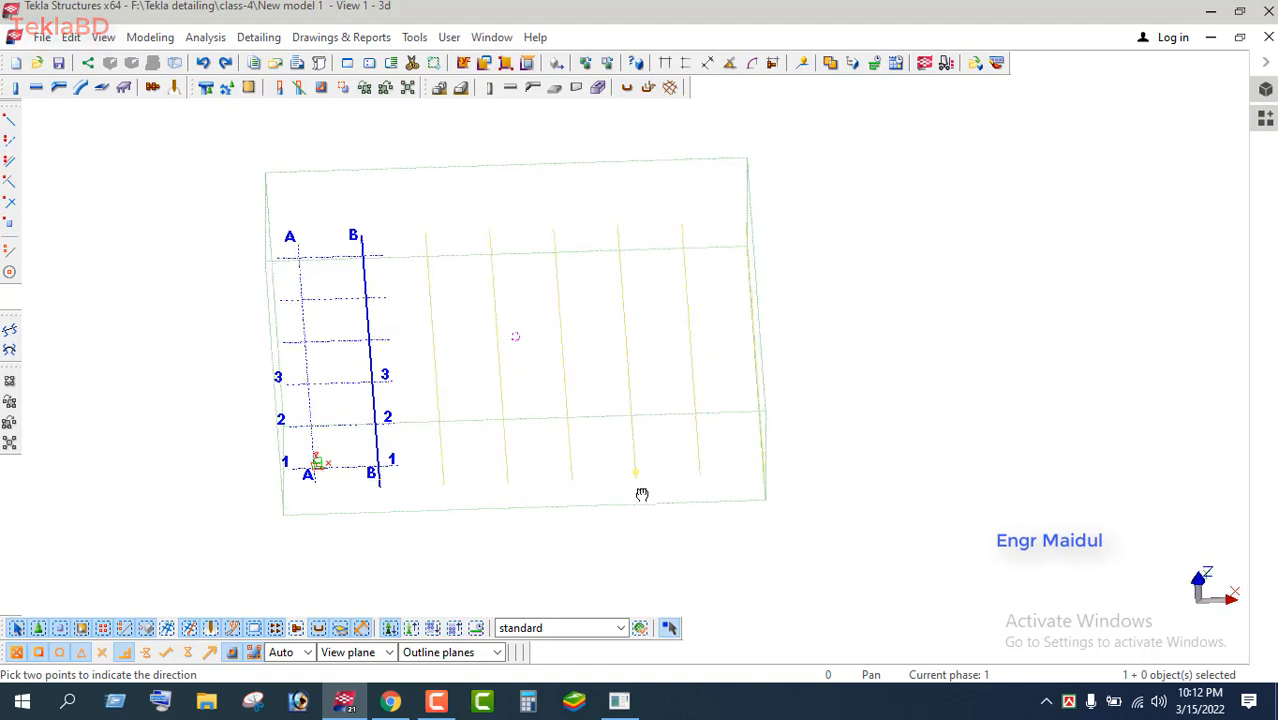
right_click(195, 270)
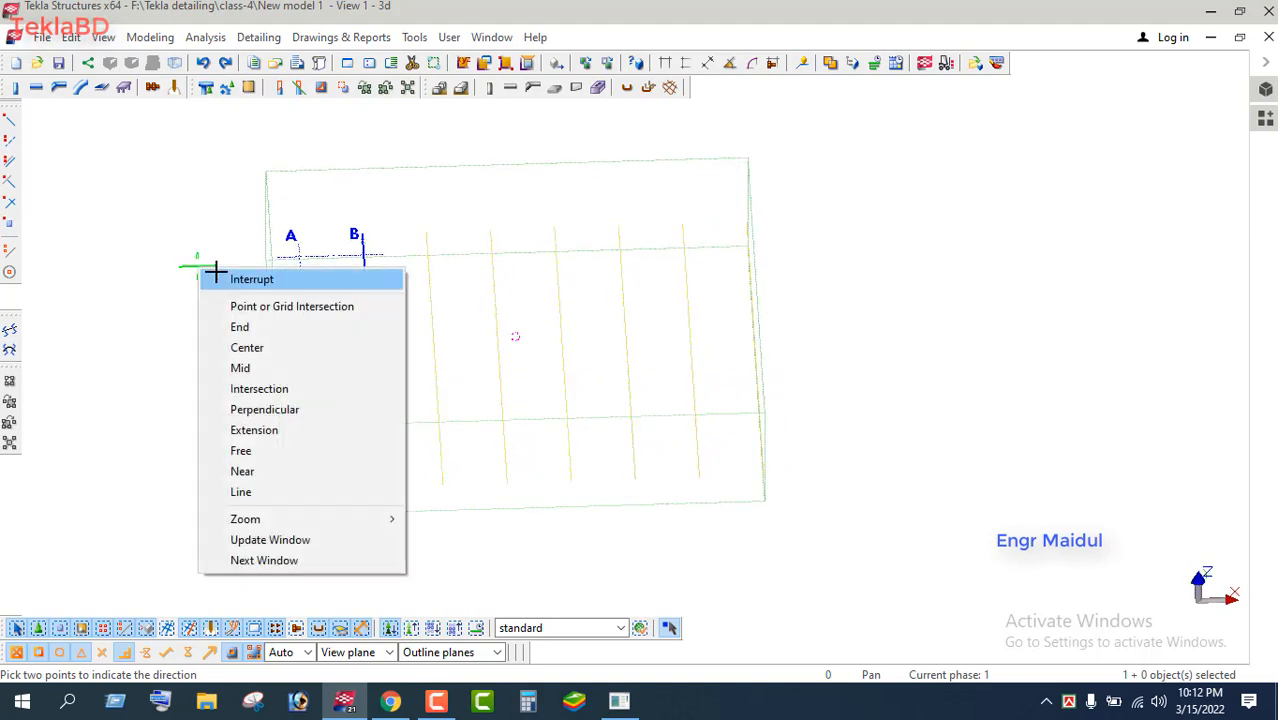
left_click(215, 277)
Add a construction line along grid line 1, from its intersection with grid line A to the farthest copied construction line
left_click(12, 252)
scroll(305, 471, "up", 4)
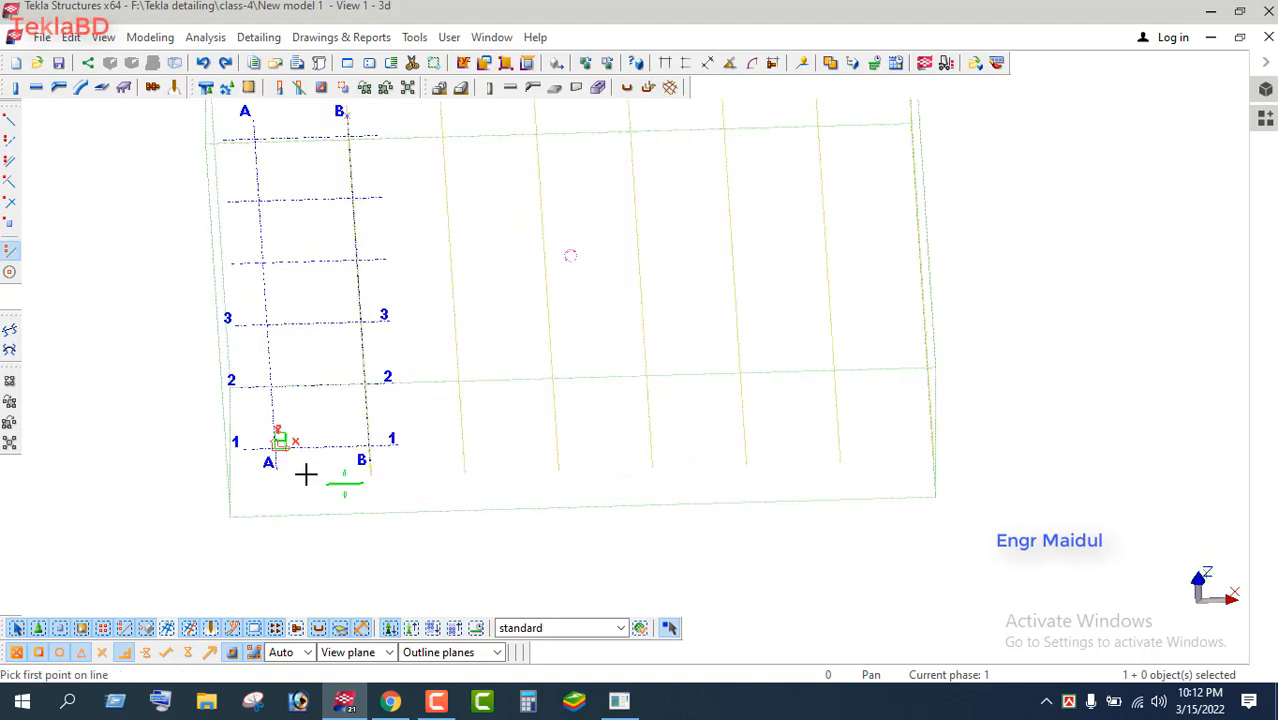
left_click(282, 425)
scroll(422, 435, "down", 4)
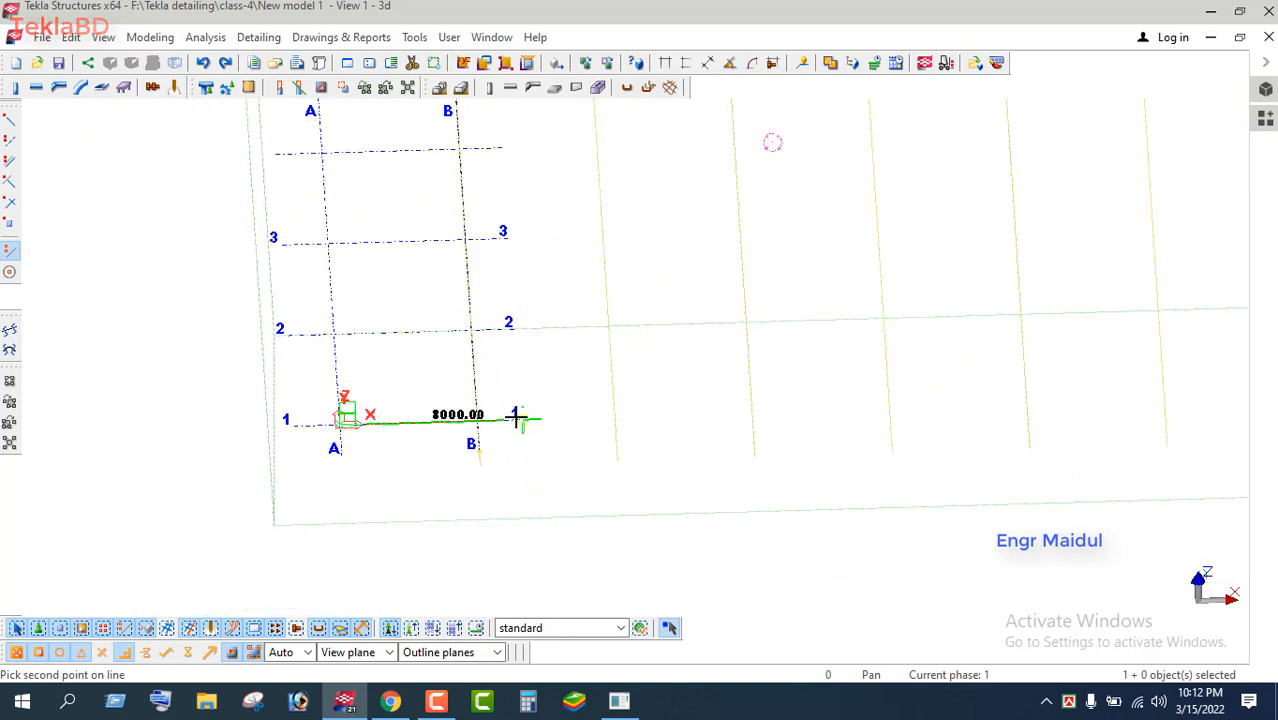
scroll(471, 419, "down", 3)
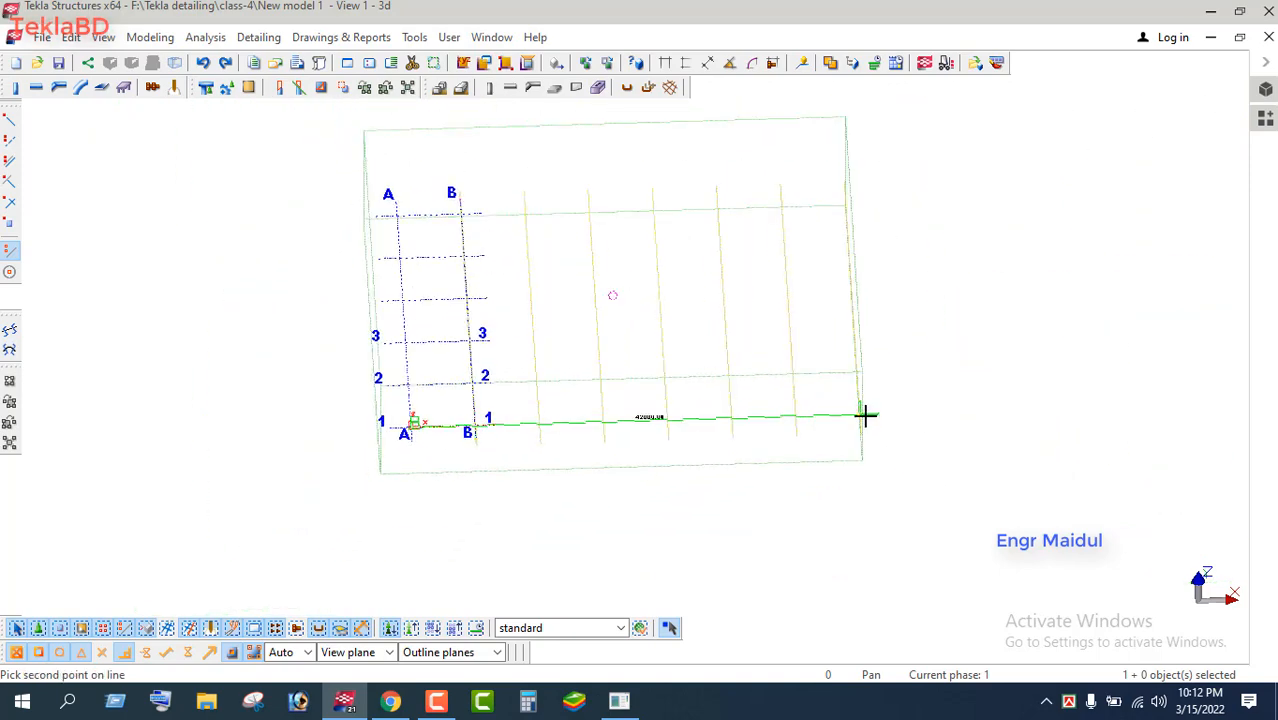
left_click(865, 413)
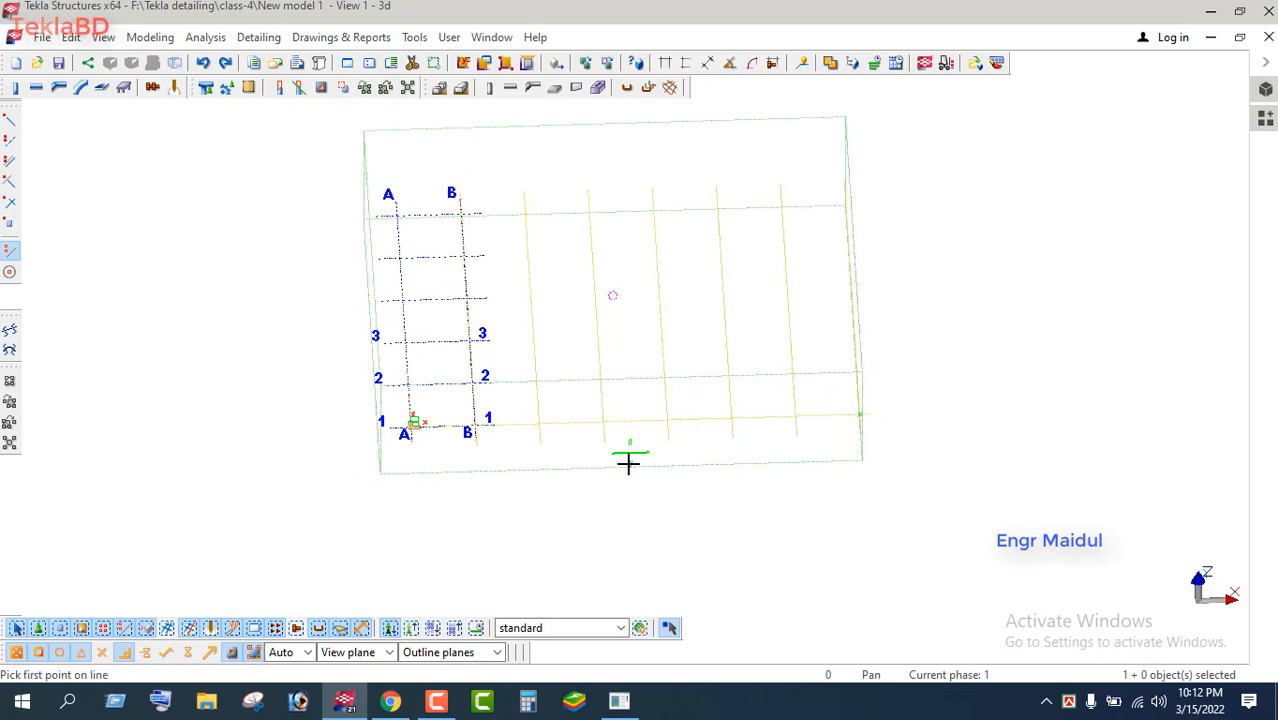
right_click(948, 323)
left_click(950, 328)
Copy the construction line on grid line 1 to grid lines 2, 3 and the one beyond, using intersection B-1 as origin and expanding the work area
scroll(461, 433, "up", 4)
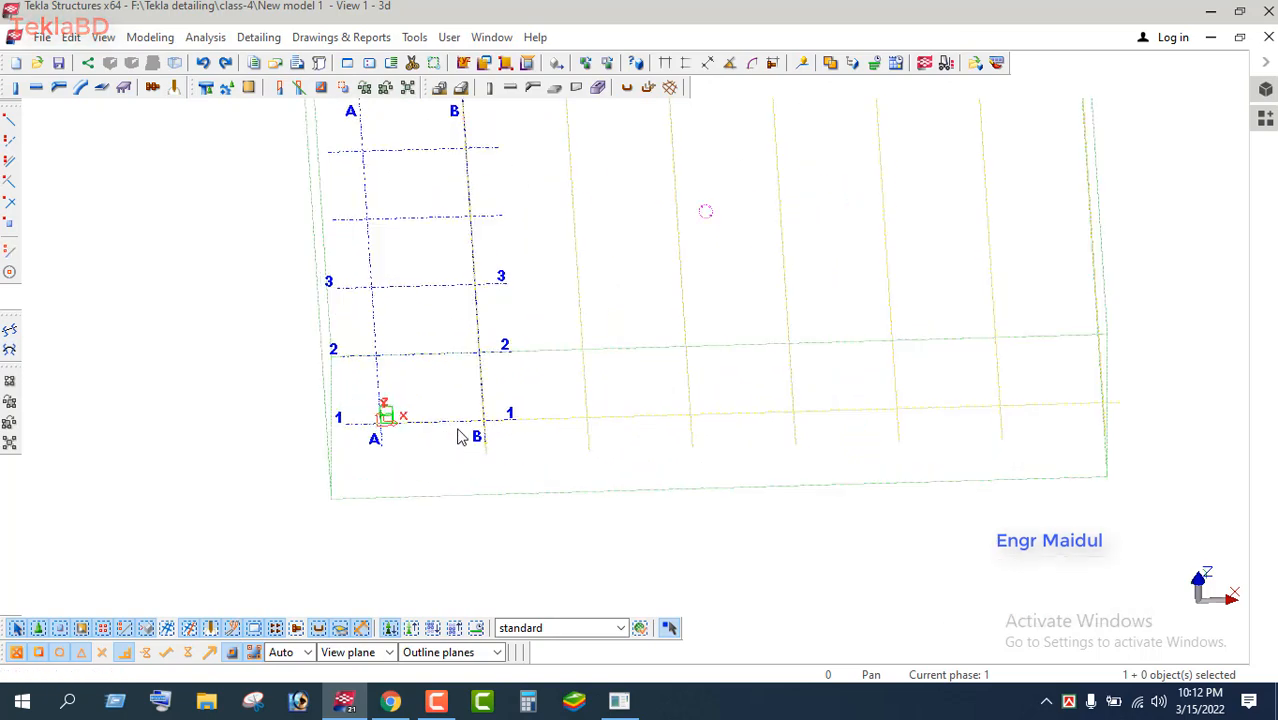
scroll(576, 471, "down", 4)
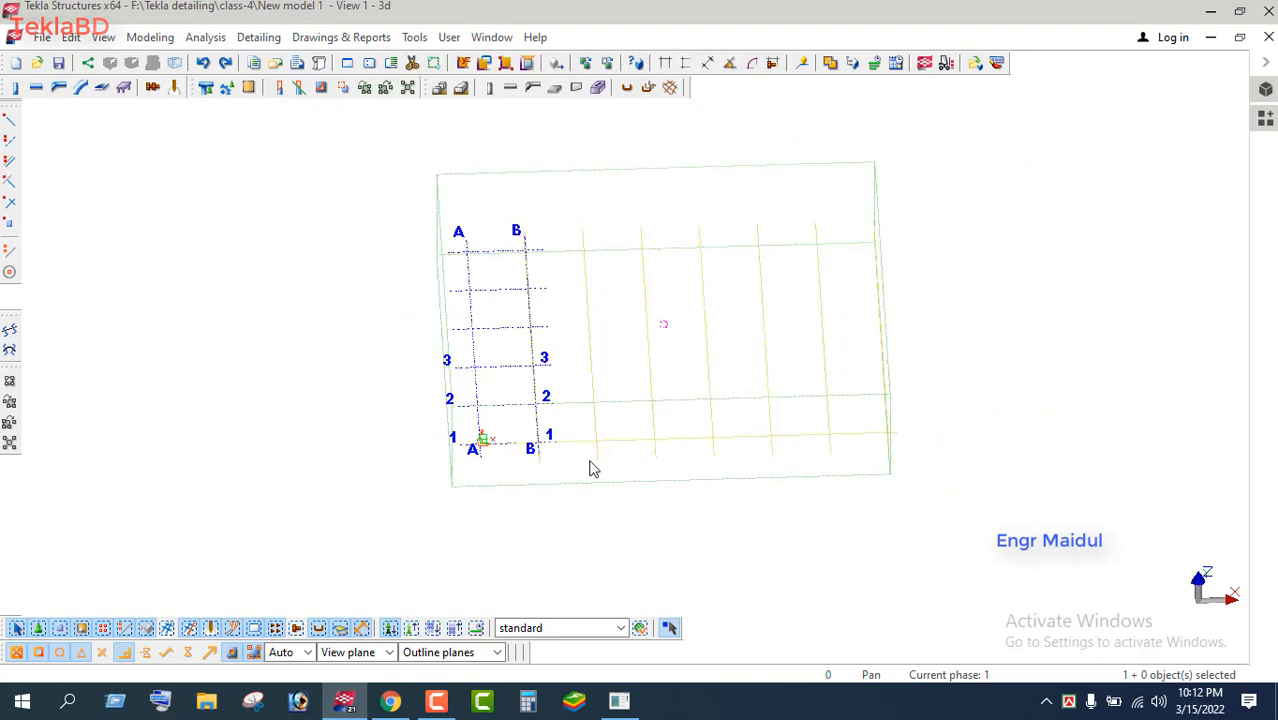
middle_click_drag(643, 483, 608, 491, "ctrl")
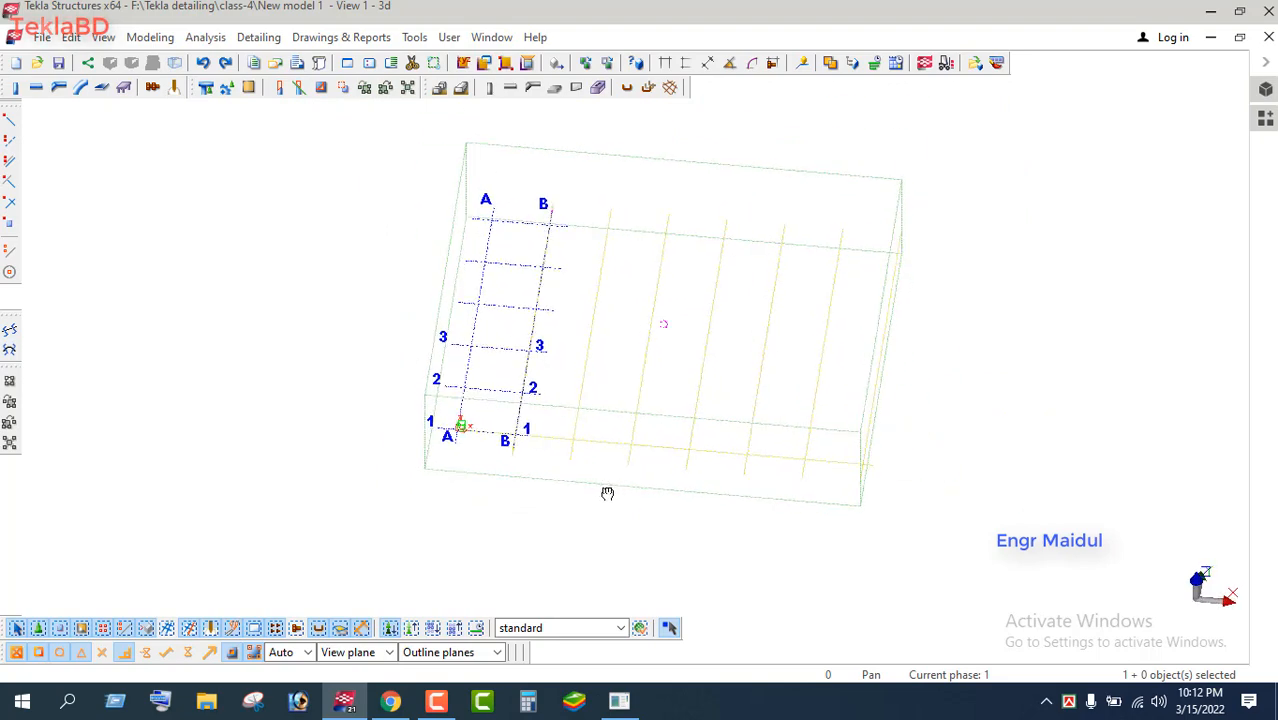
scroll(508, 419, "up", 4)
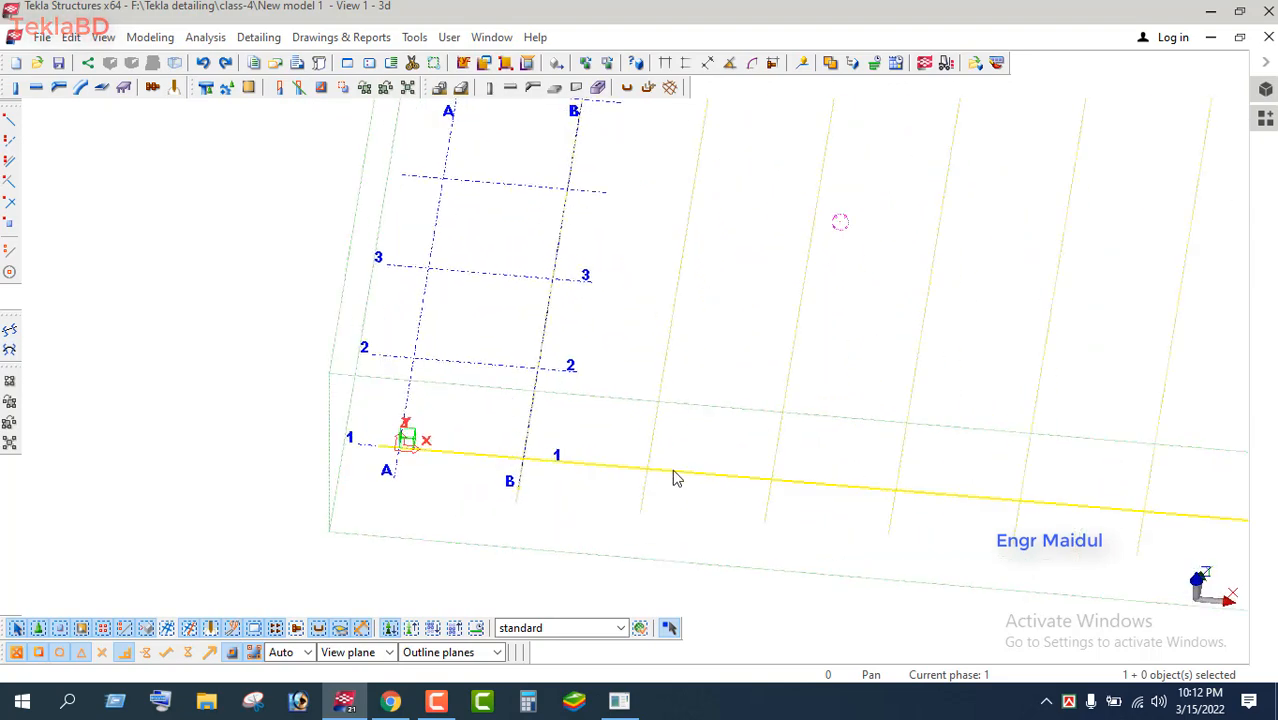
left_click(673, 472)
right_click(705, 365)
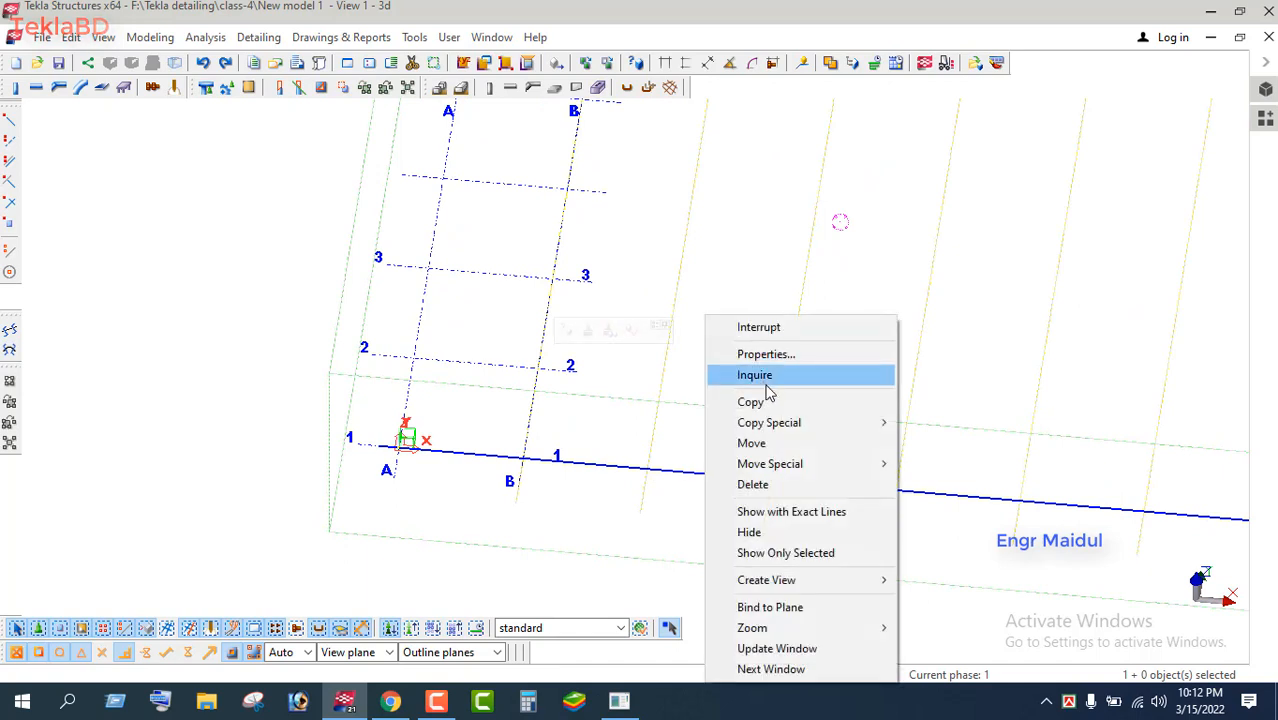
left_click(748, 400)
left_click(522, 457)
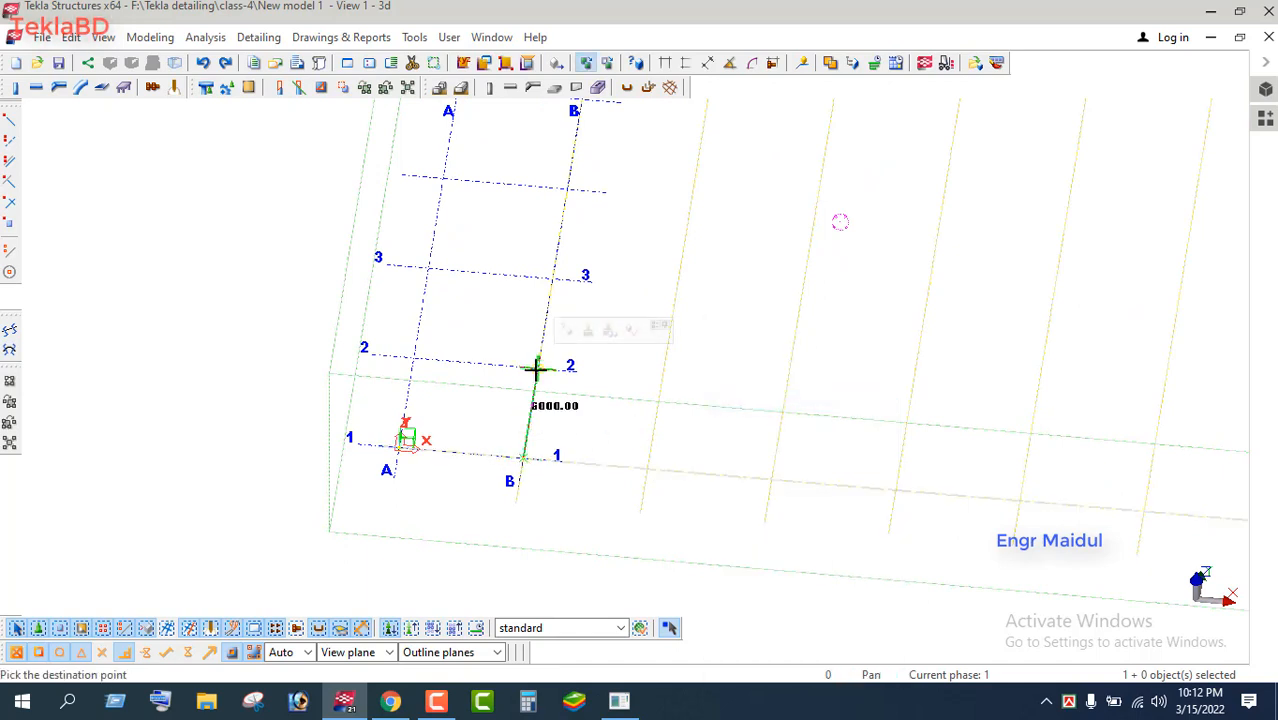
left_click(539, 367)
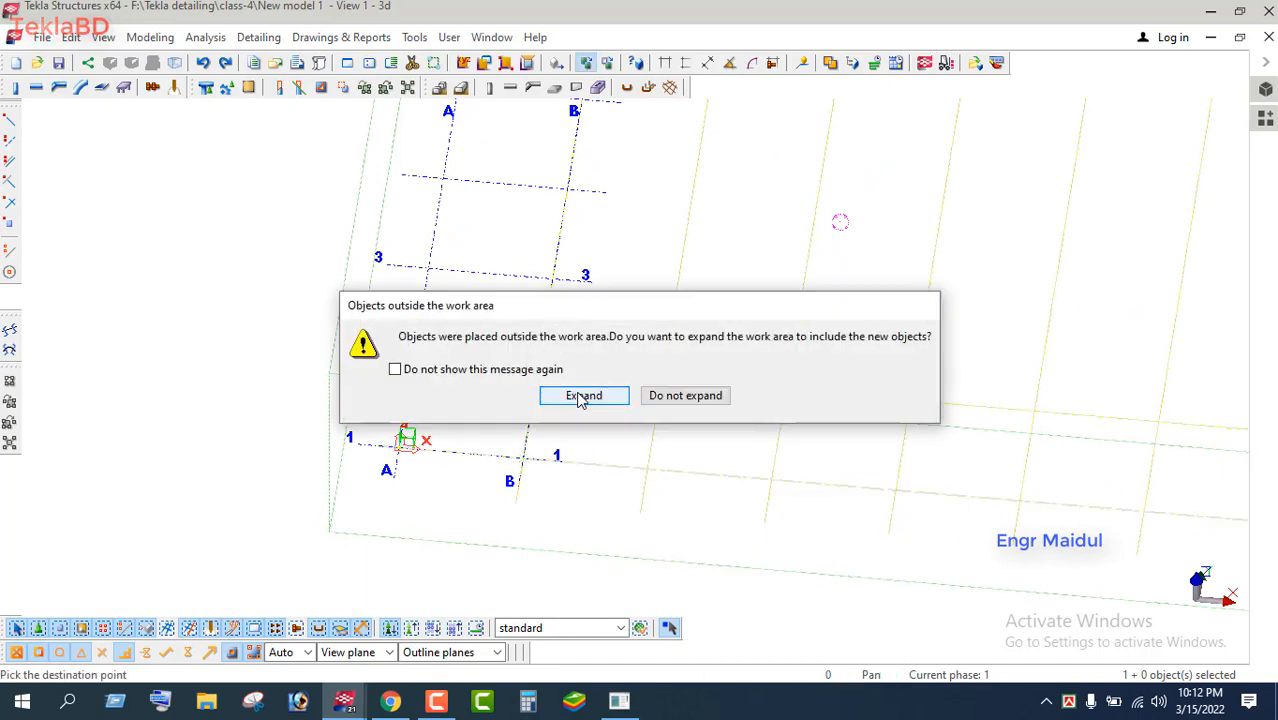
left_click(565, 398)
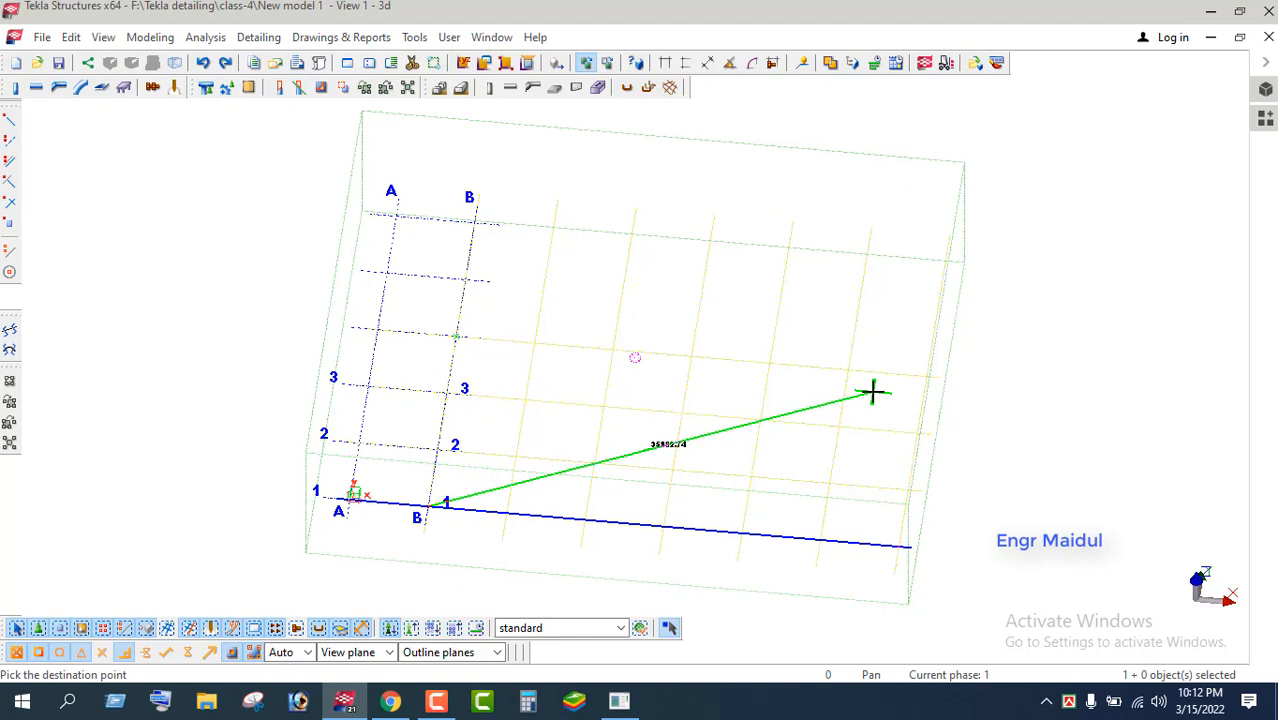
right_click(1042, 295)
left_click(1075, 297)
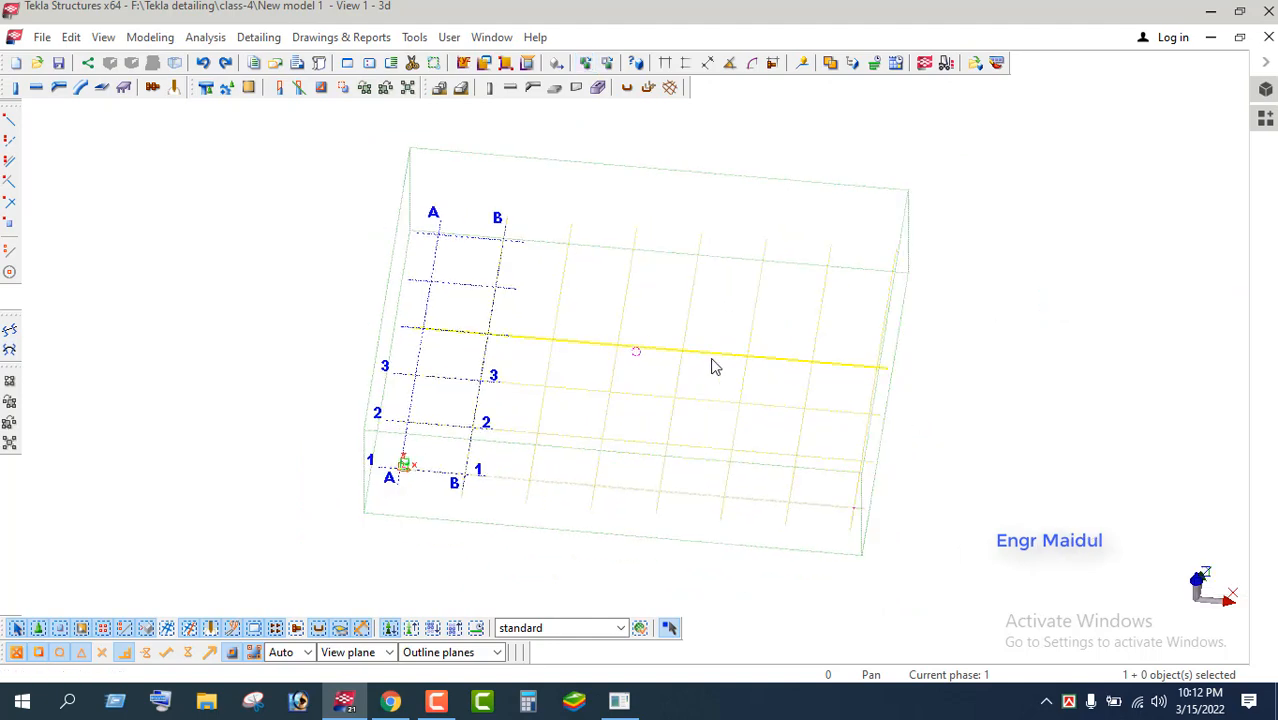
Add a grid line to the grid from intersection A-1 to the far end of the construction line on grid line 1, expanding the work area
middle_click_drag(862, 434, 917, 431, "ctrl")
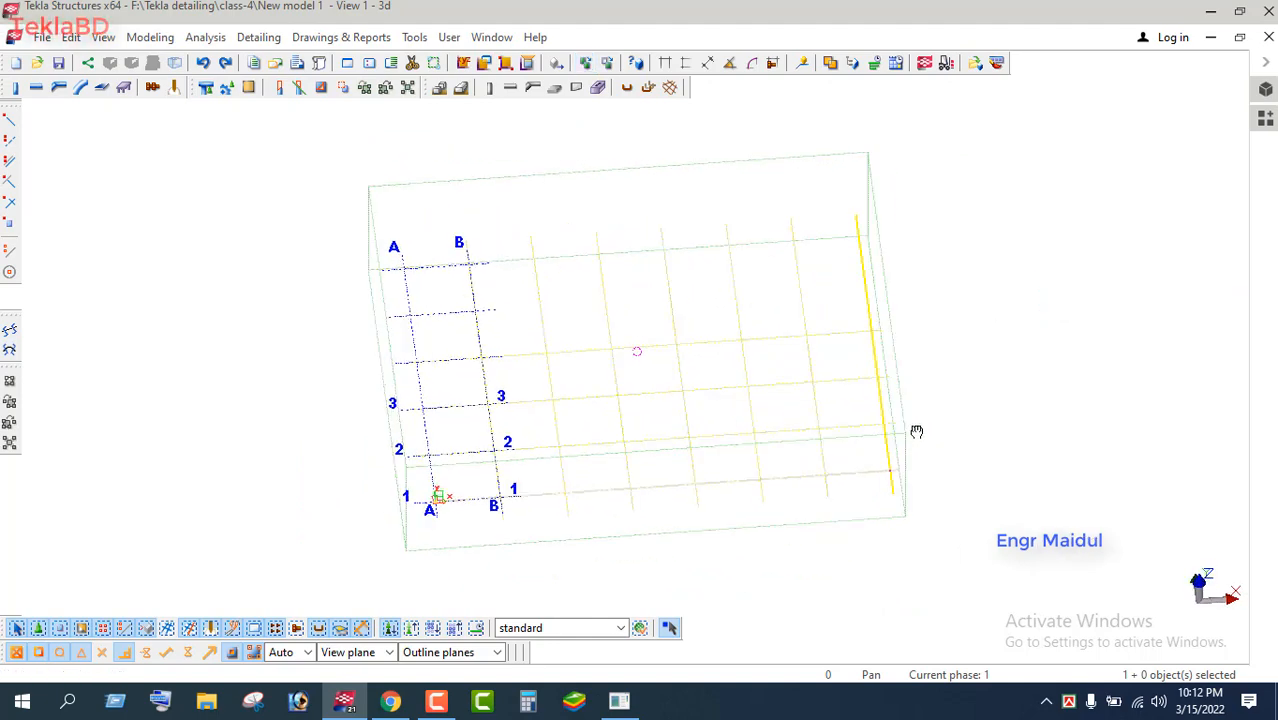
middle_click_drag(866, 466, 730, 494, "ctrl")
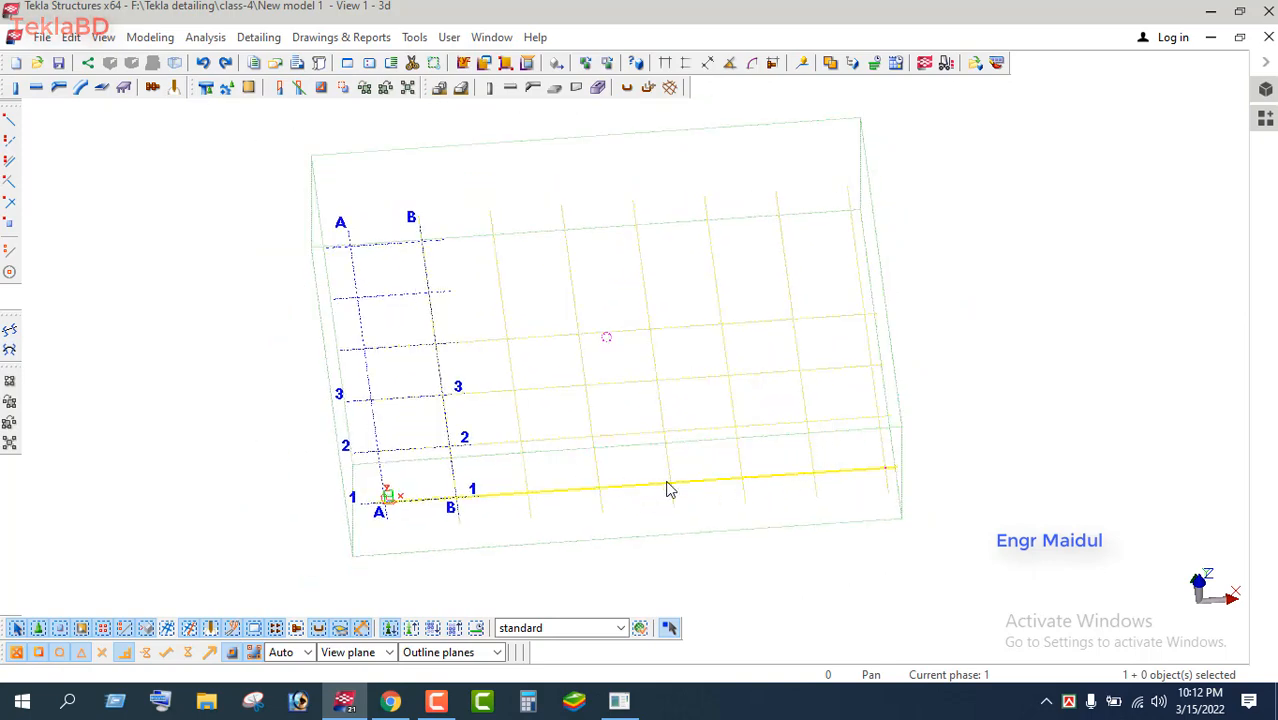
left_click(156, 40)
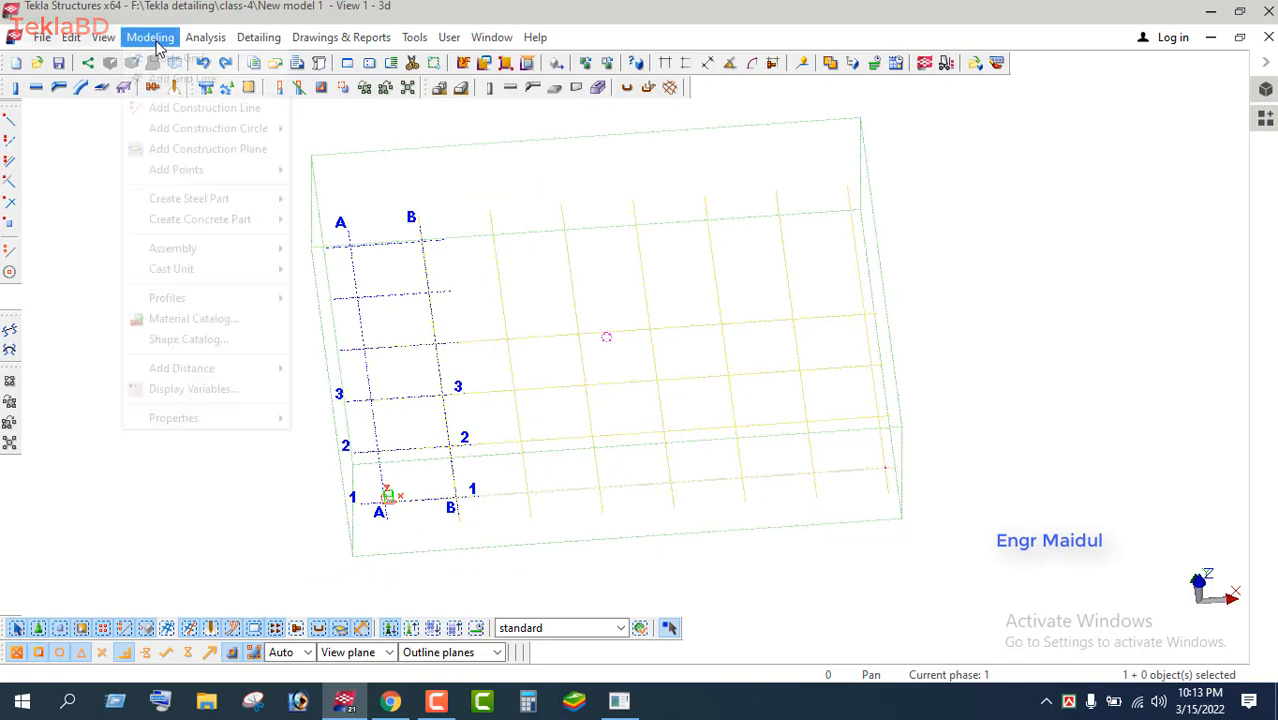
left_click(210, 80)
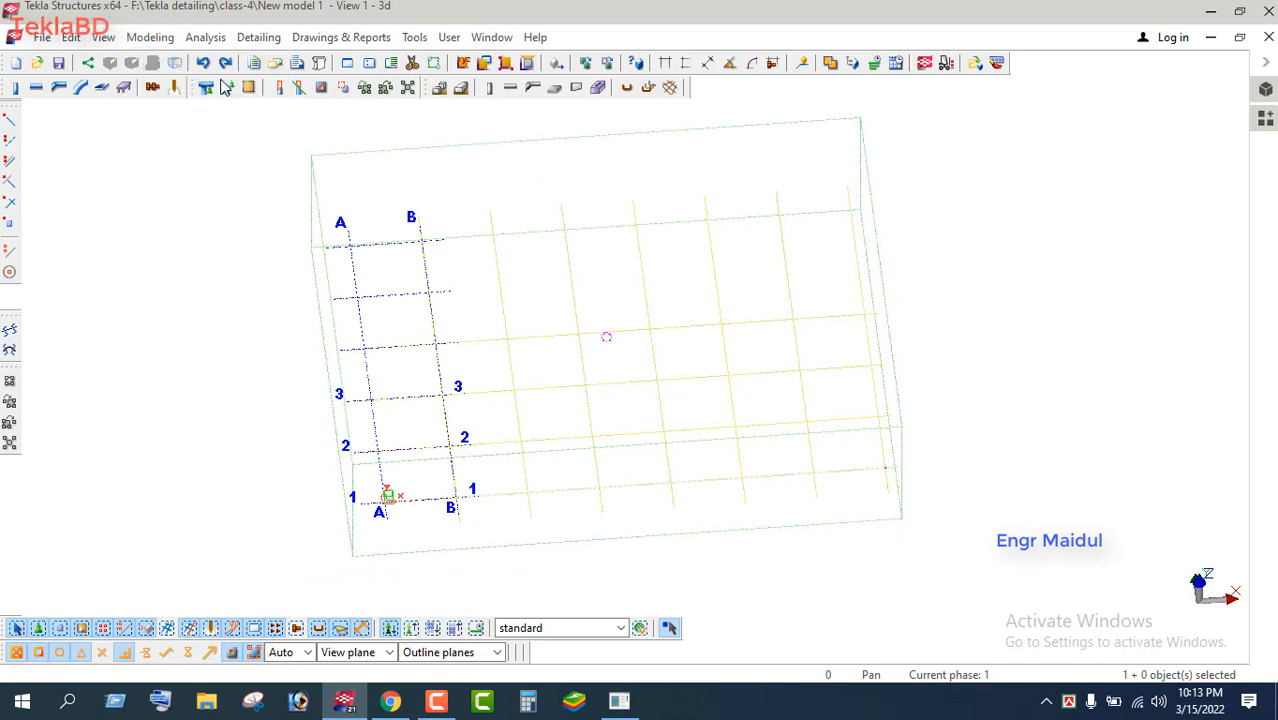
scroll(568, 345, "down", 2)
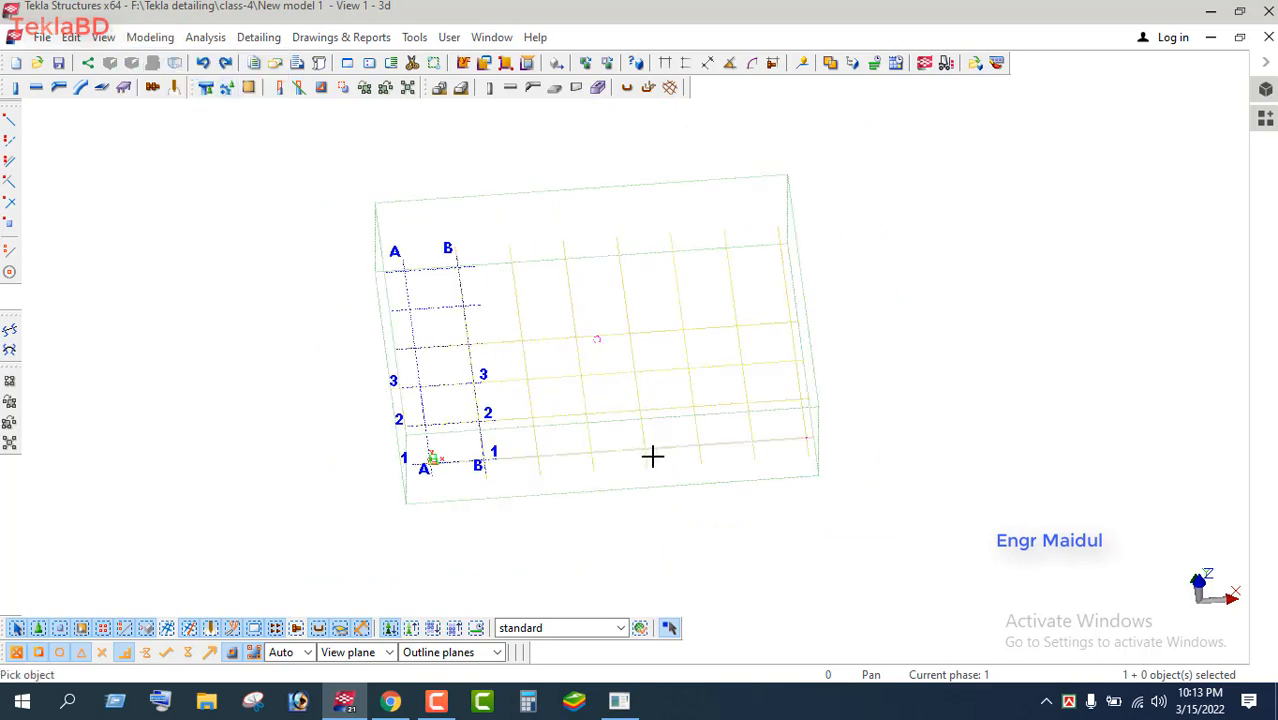
middle_click_drag(649, 487, 628, 520, "ctrl")
scroll(400, 471, "up", 3)
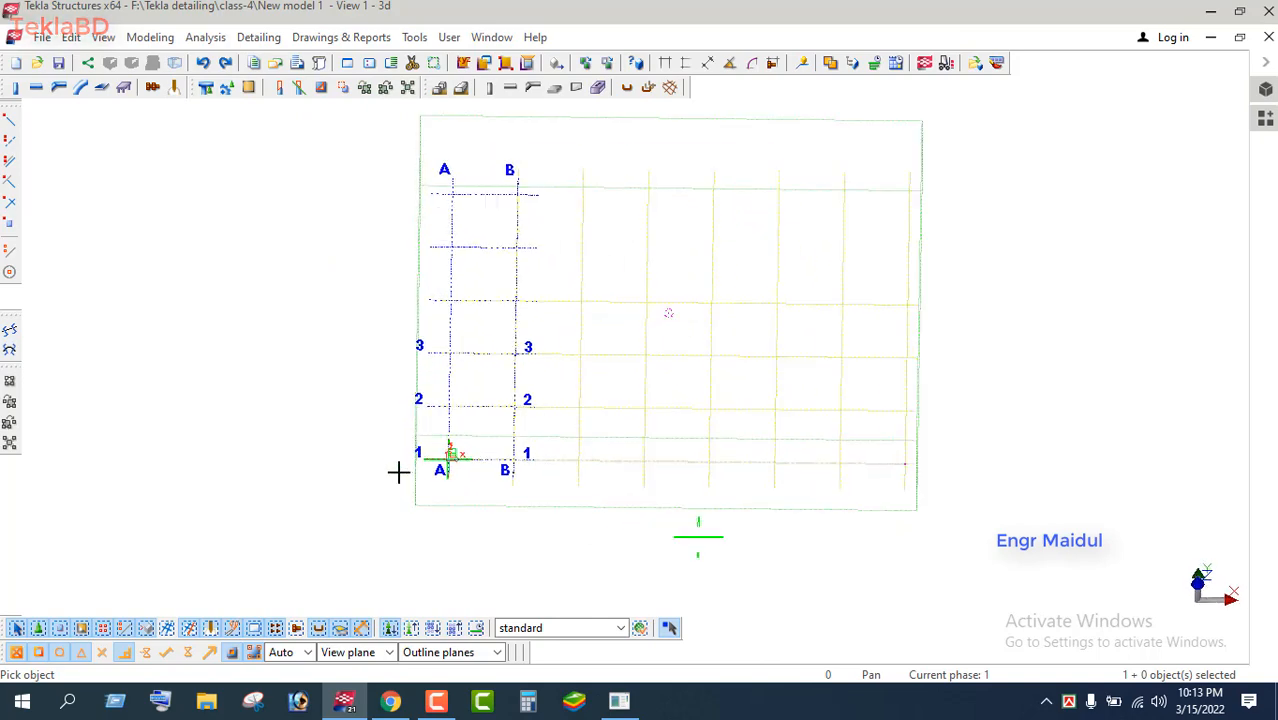
scroll(488, 469, "up", 2)
left_click(505, 437)
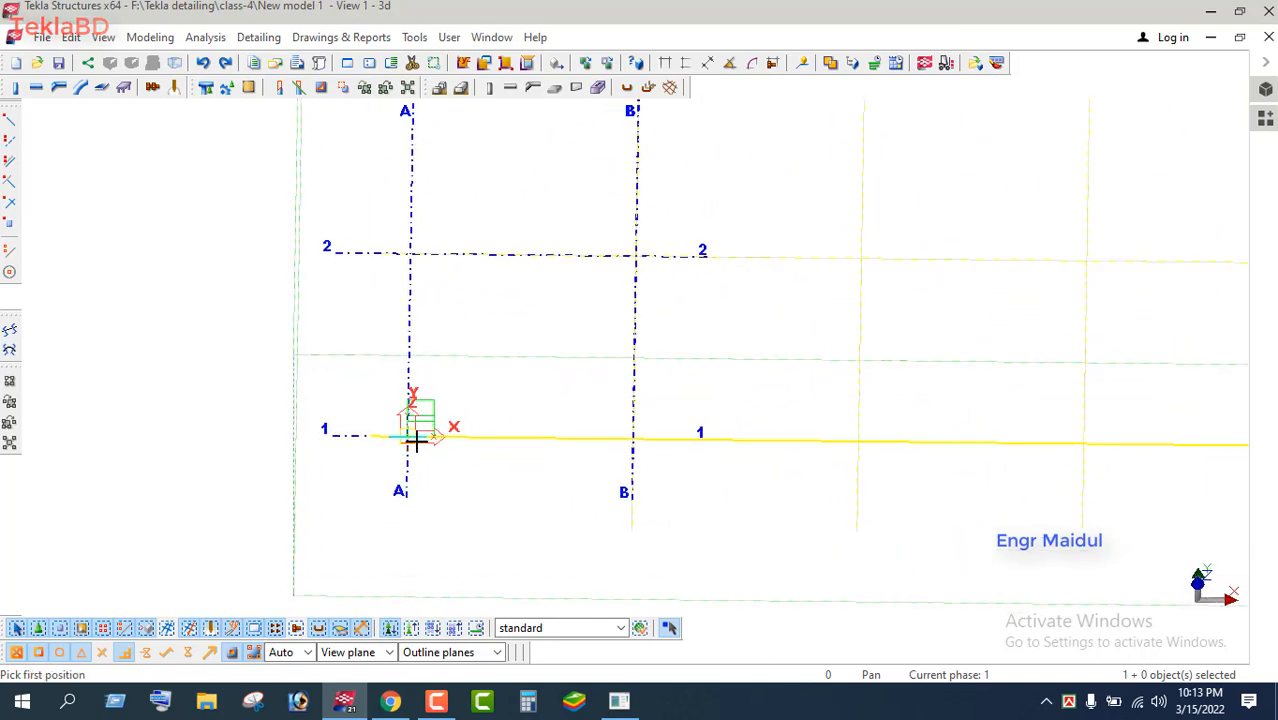
left_click(407, 435)
scroll(405, 425, "down", 4)
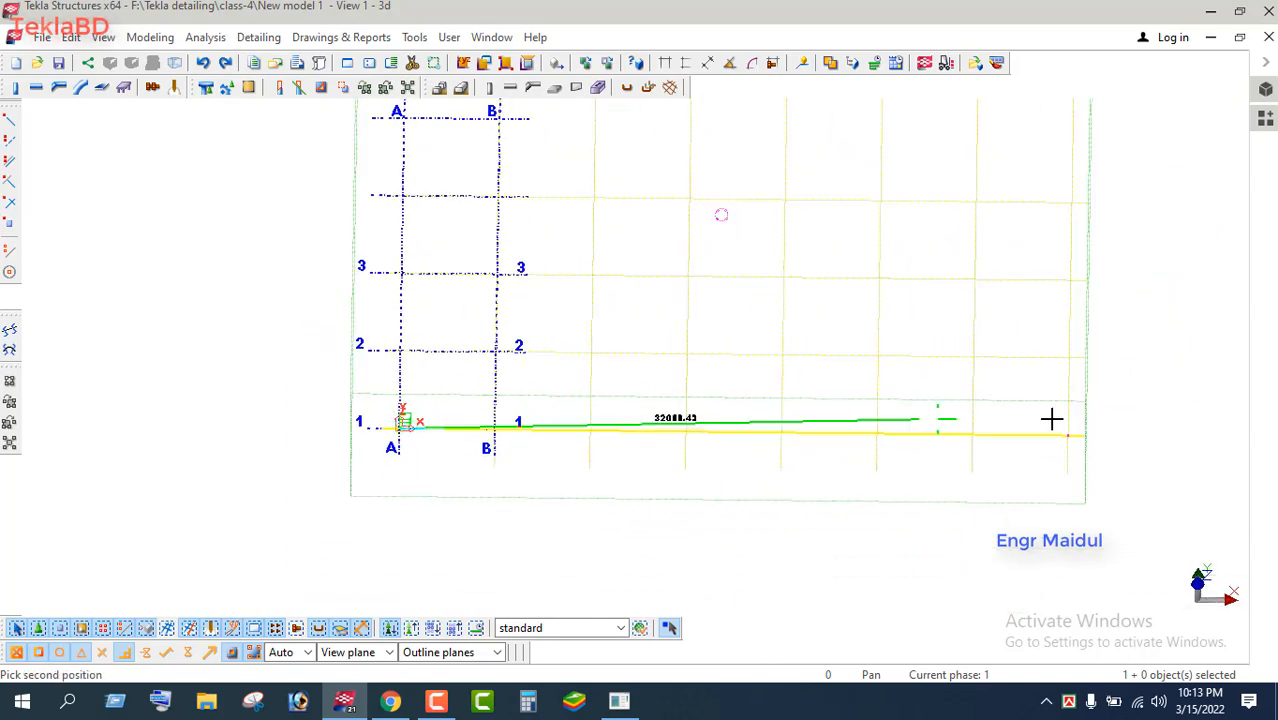
left_click(1070, 435)
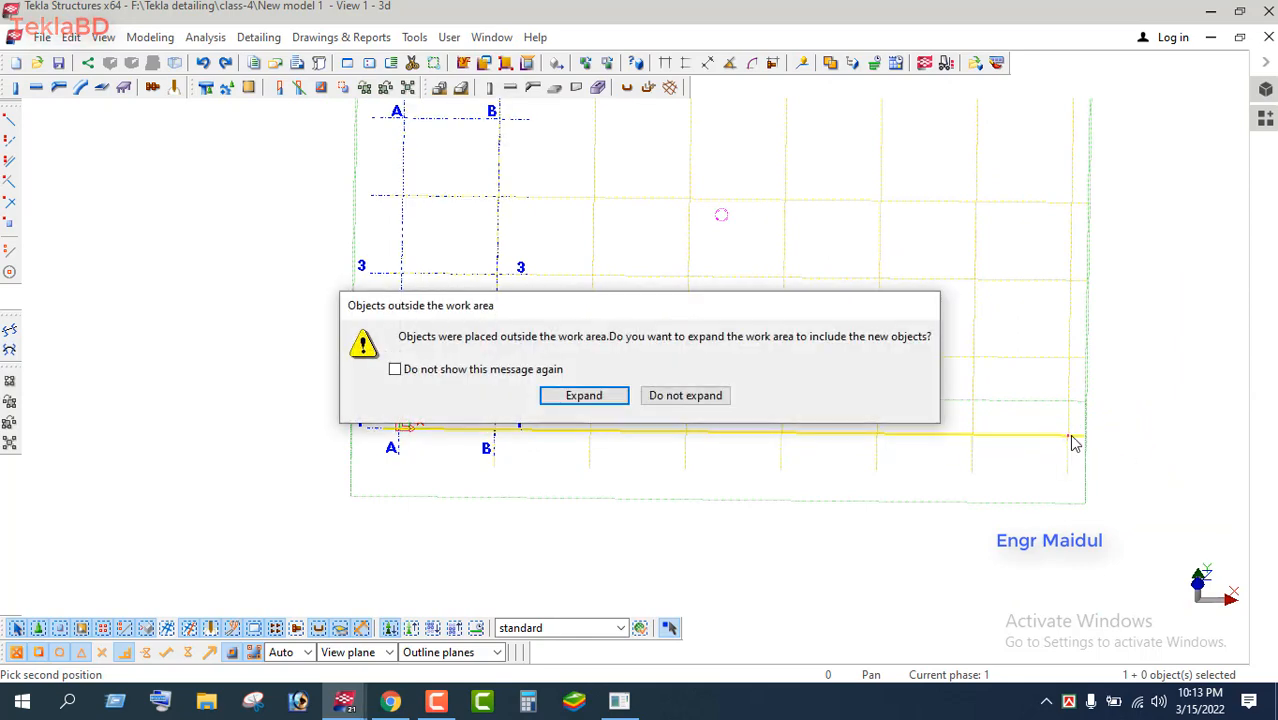
left_click(598, 396)
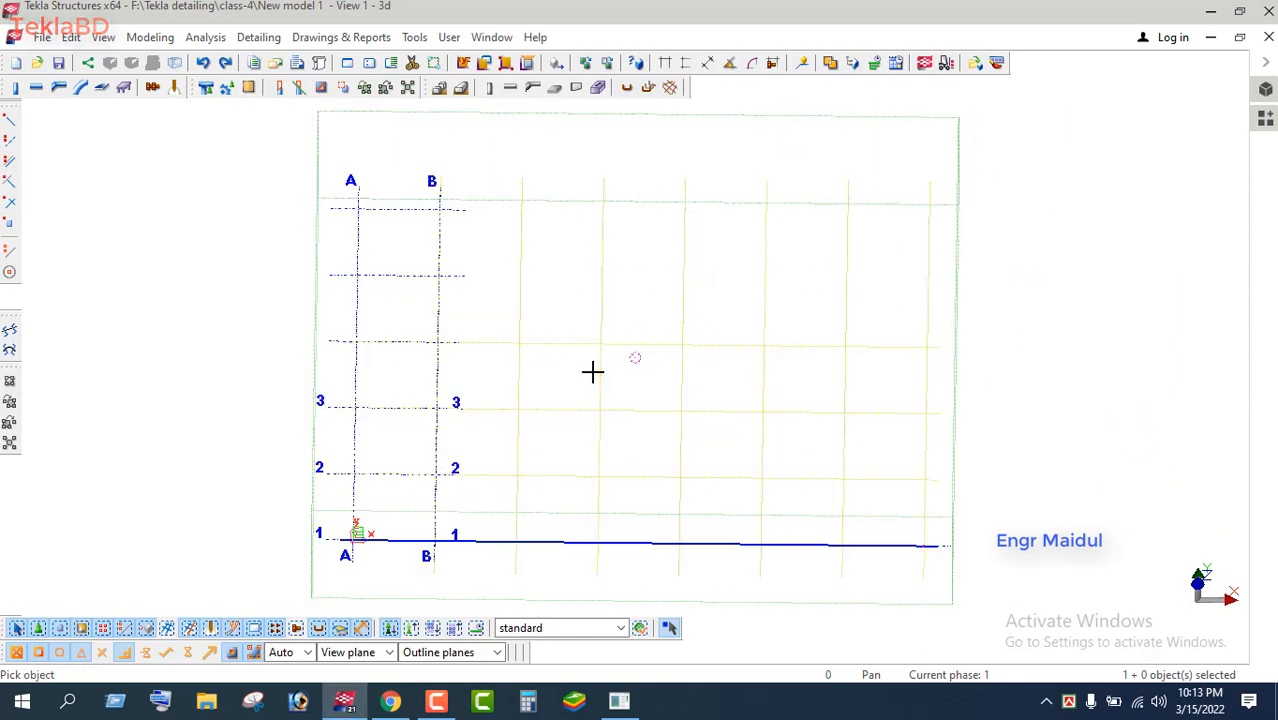
Add a grid line along grid line 2 from its intersection with grid line A to the farthest vertical construction line, expanding the work area
scroll(485, 502, "up", 3)
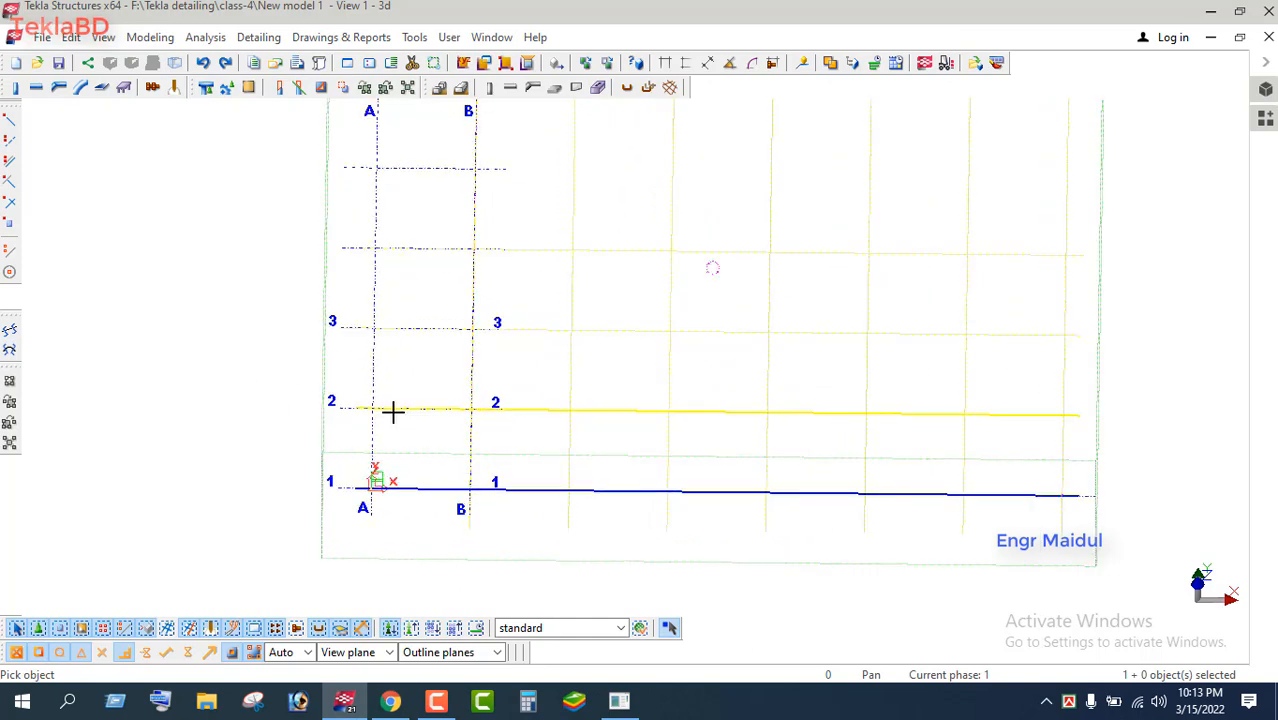
left_click(369, 392)
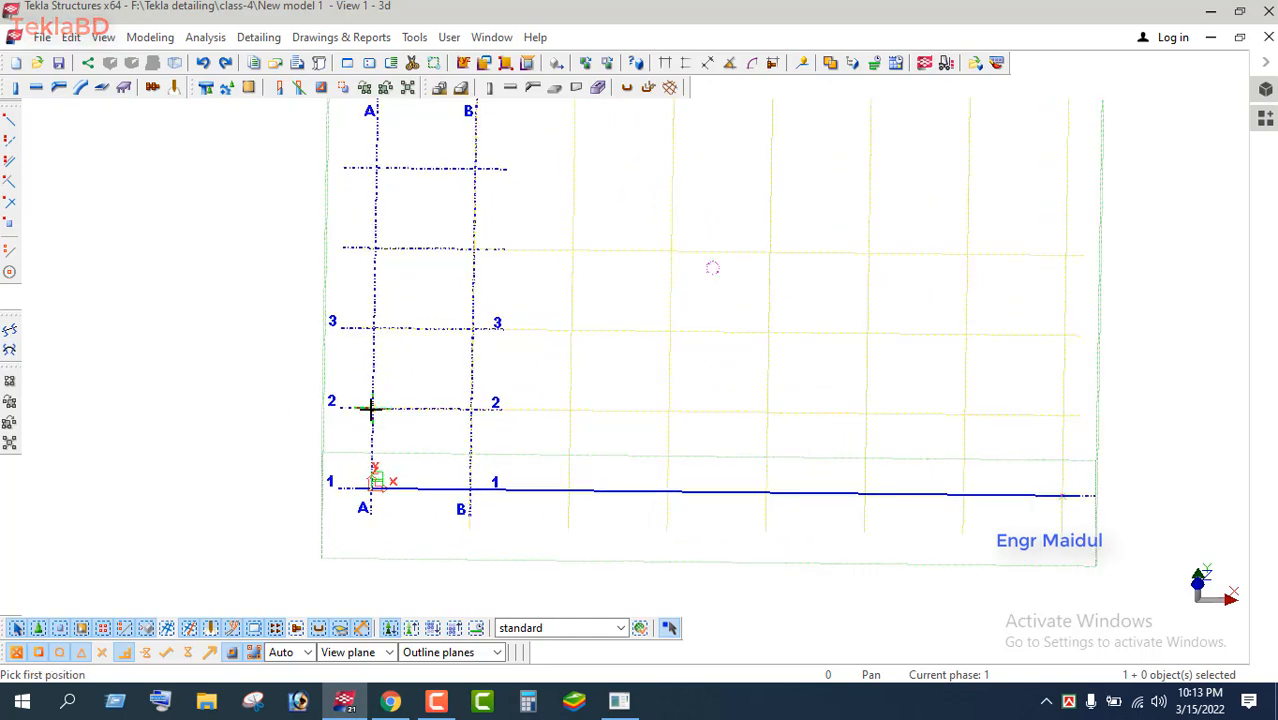
left_click(391, 406)
left_click(1066, 416)
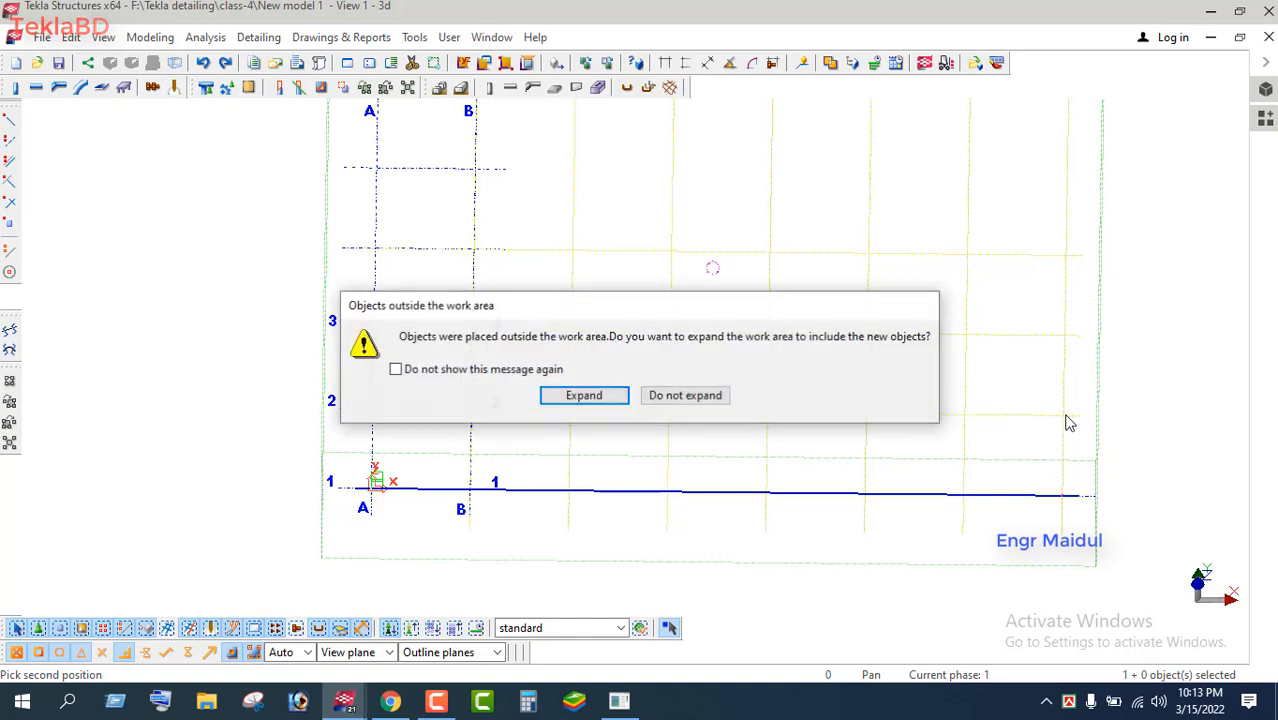
left_click(619, 399)
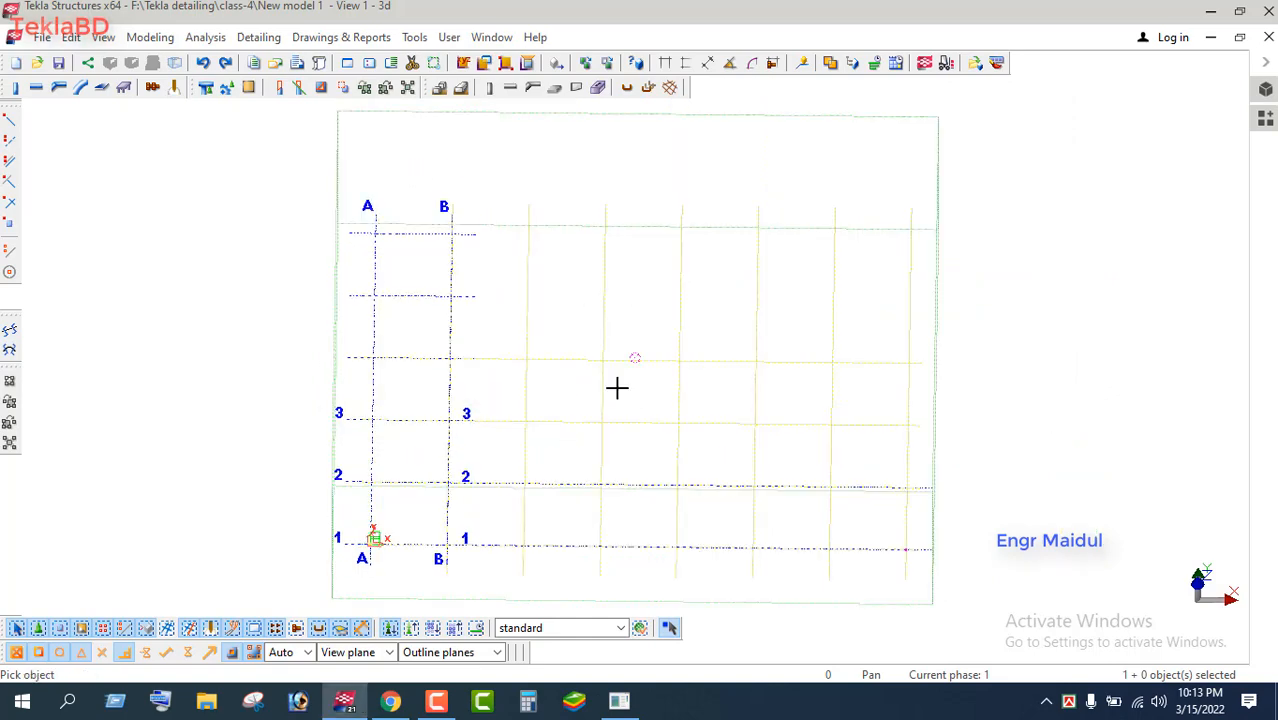
Add grid lines along grid line 3 and the unlabelled one beyond it, from grid line A to the farthest vertical construction line; end the command
scroll(645, 355, "down", 1)
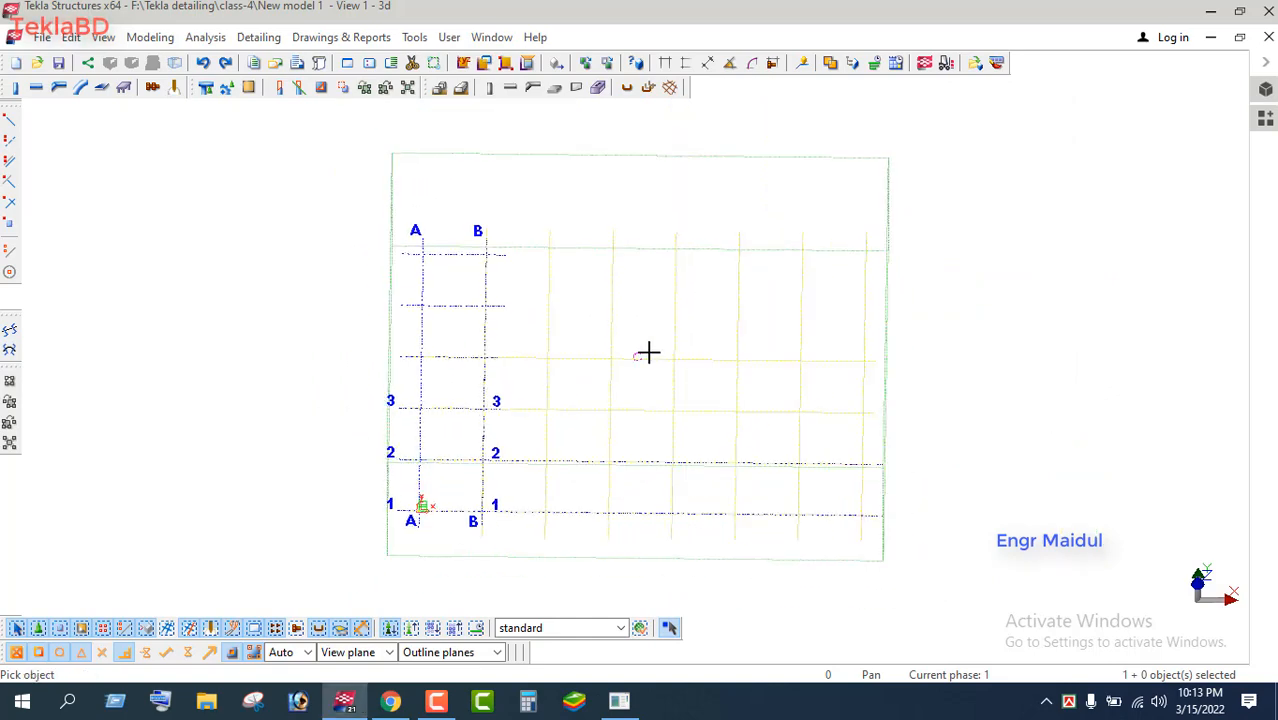
left_click(422, 407)
key("Escape")
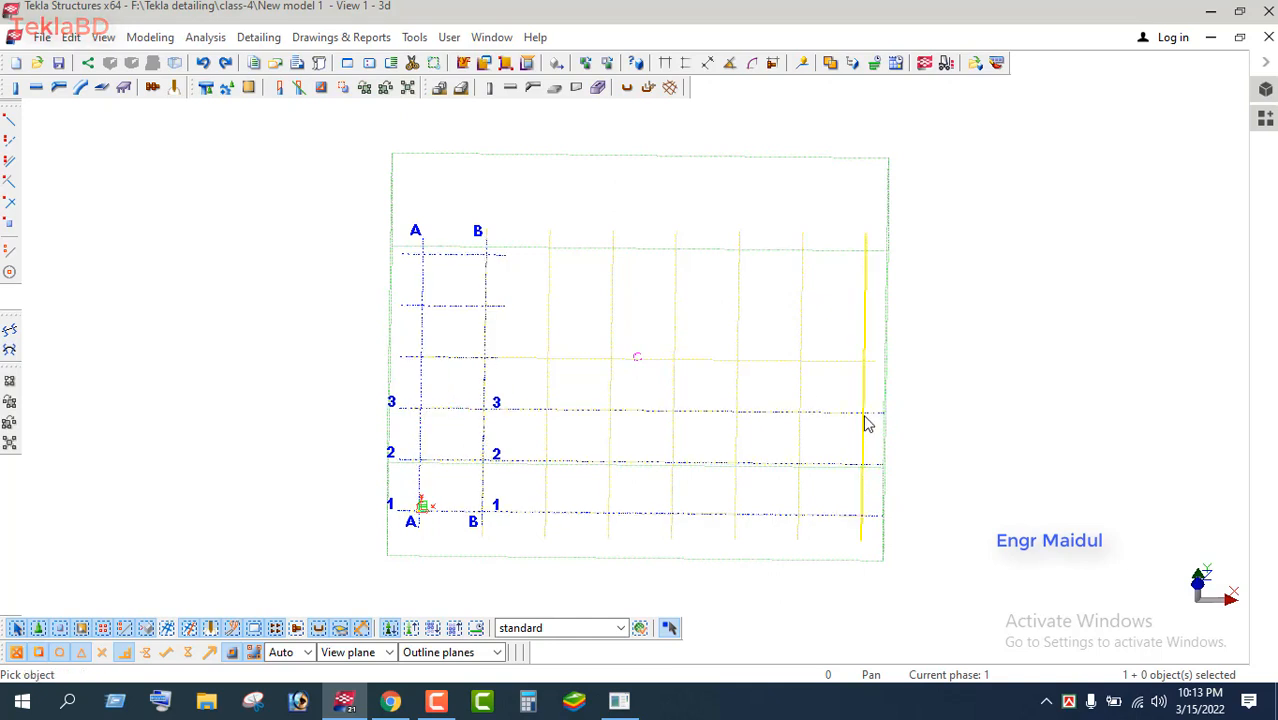
key("Return")
left_click(418, 357)
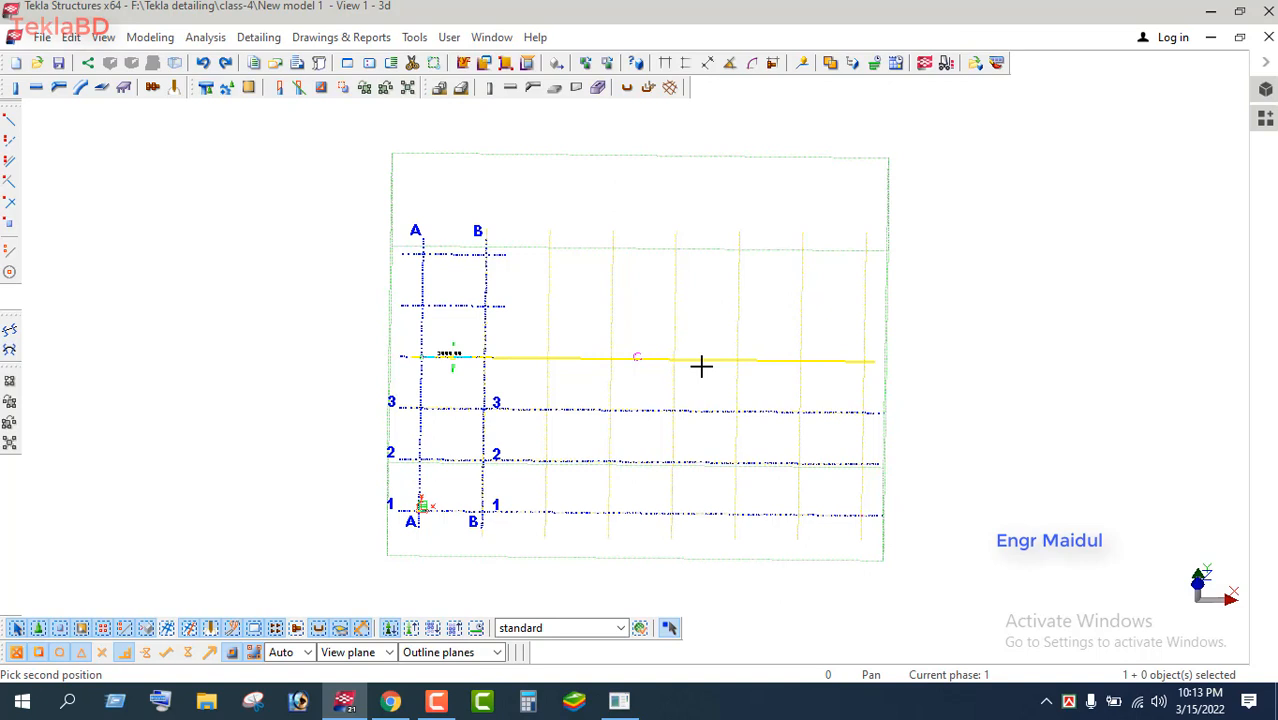
left_click(862, 360)
right_click(972, 323)
left_click(980, 333)
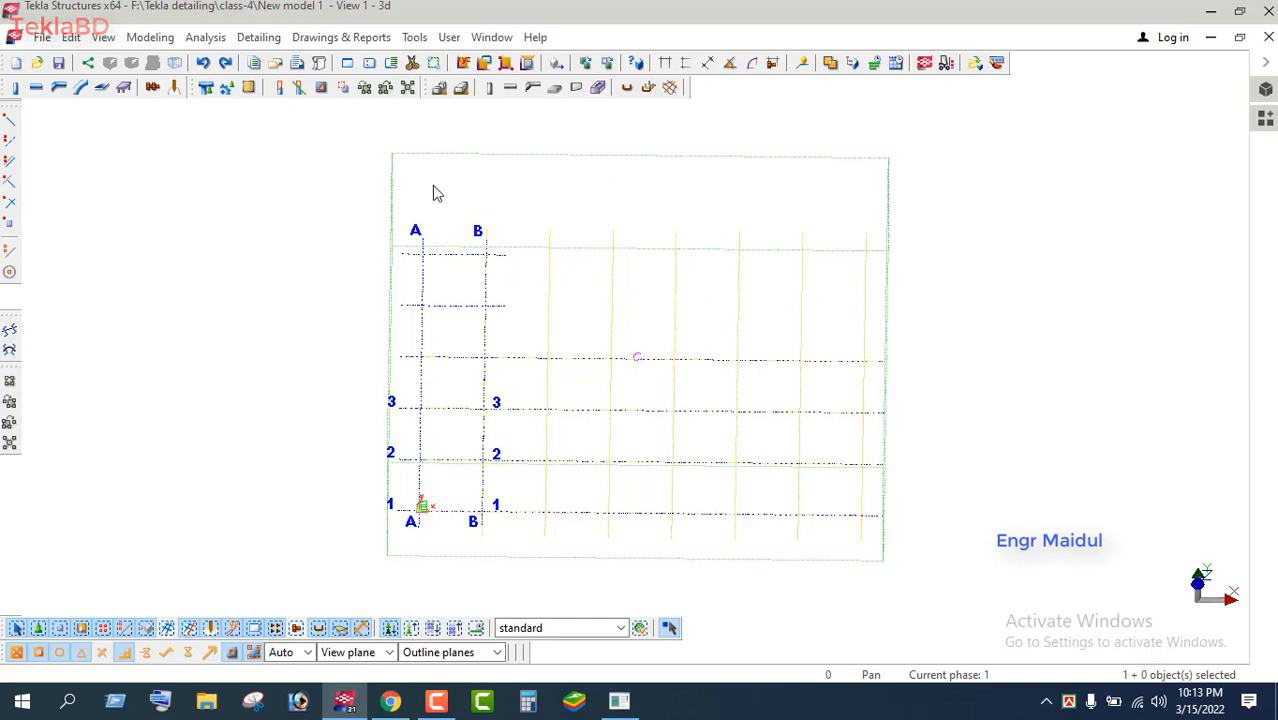
Add a sloped grid line from grid line B's uppermost intersection to the far end of the grid line beyond 3, and end the command
left_click(150, 37)
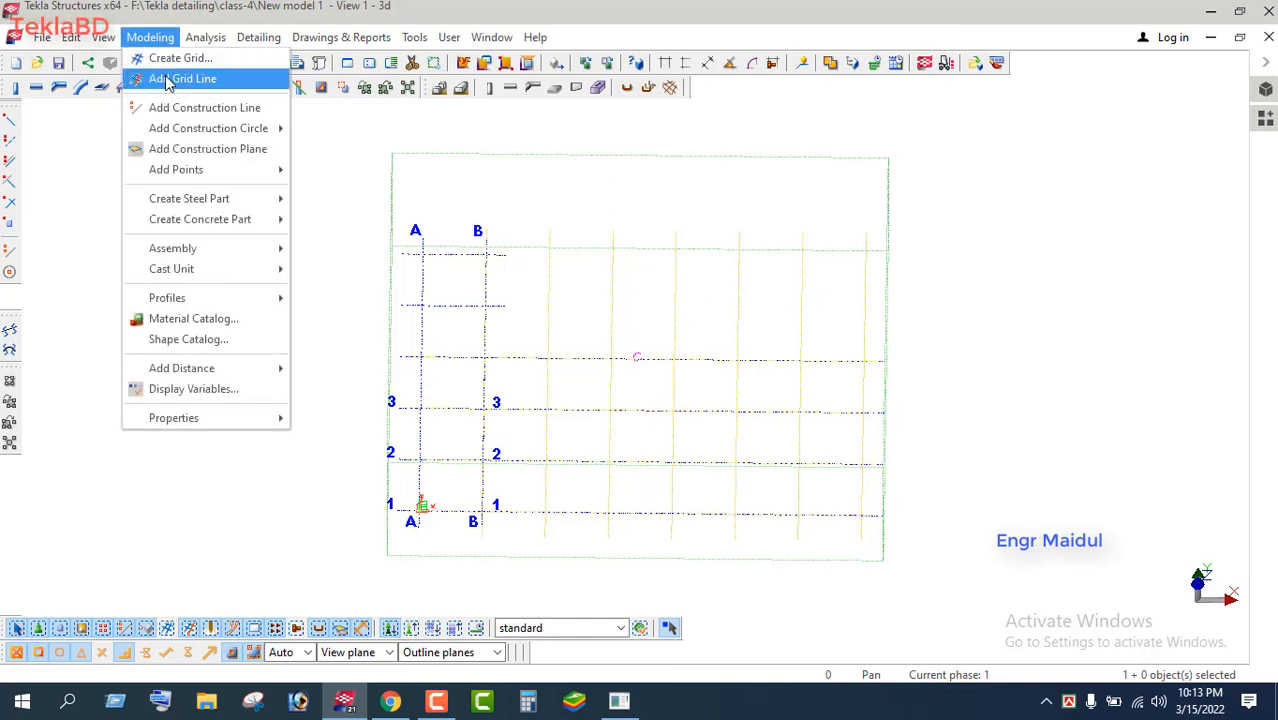
left_click(170, 78)
left_click(486, 253)
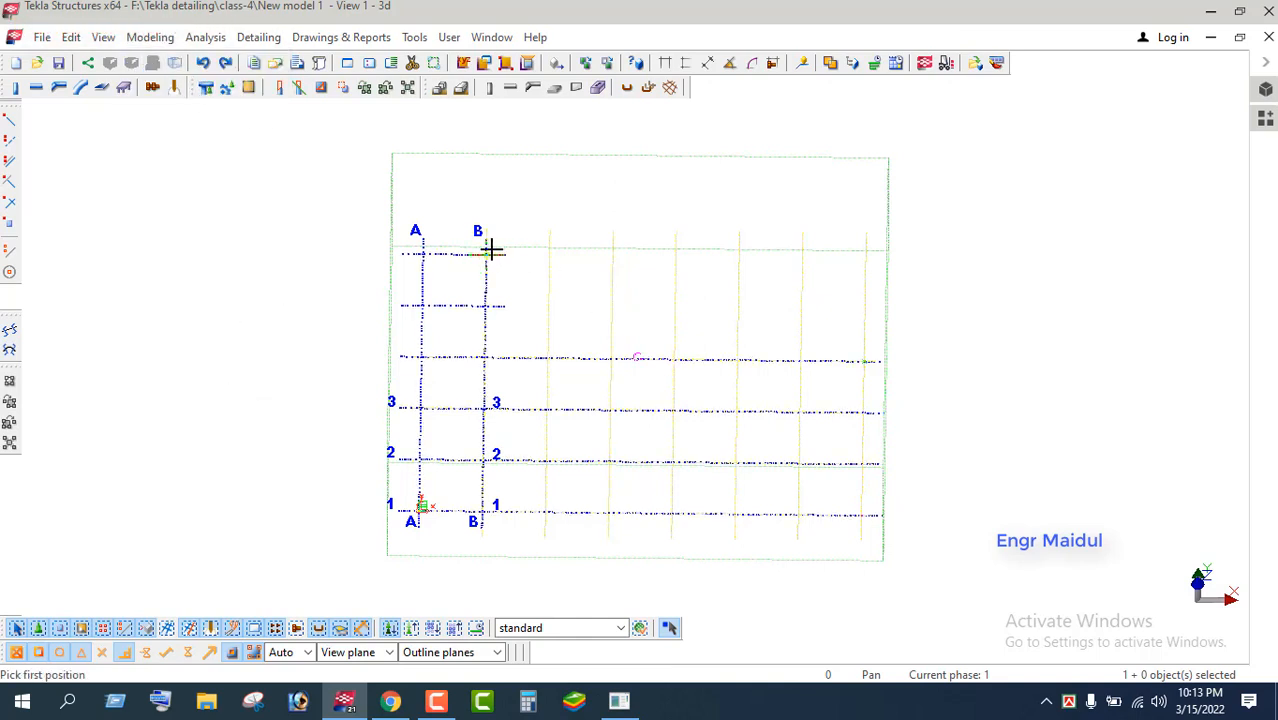
left_click(487, 254)
left_click(865, 361)
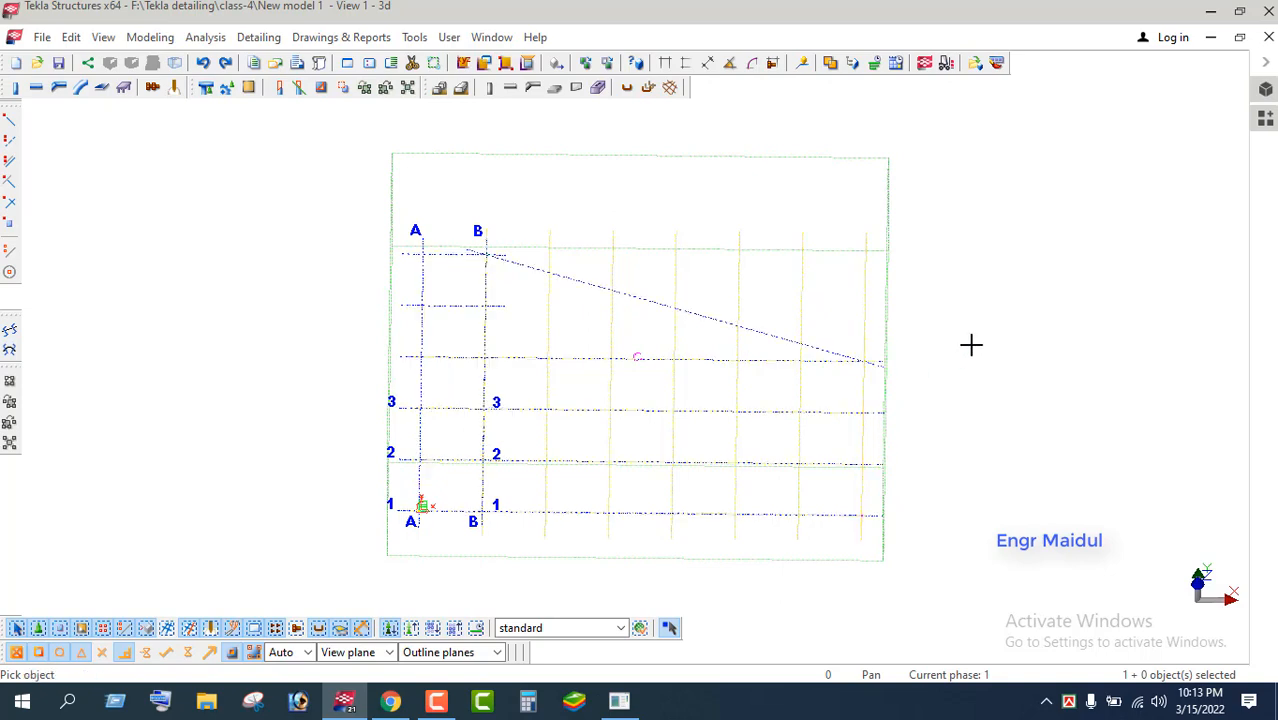
right_click(964, 300)
left_click(1000, 310)
Add a grid line along the first copied construction line beyond B, from its upper end to its lower end, expanding the work area
scroll(640, 203, "down", 2)
scroll(633, 334, "up", 3)
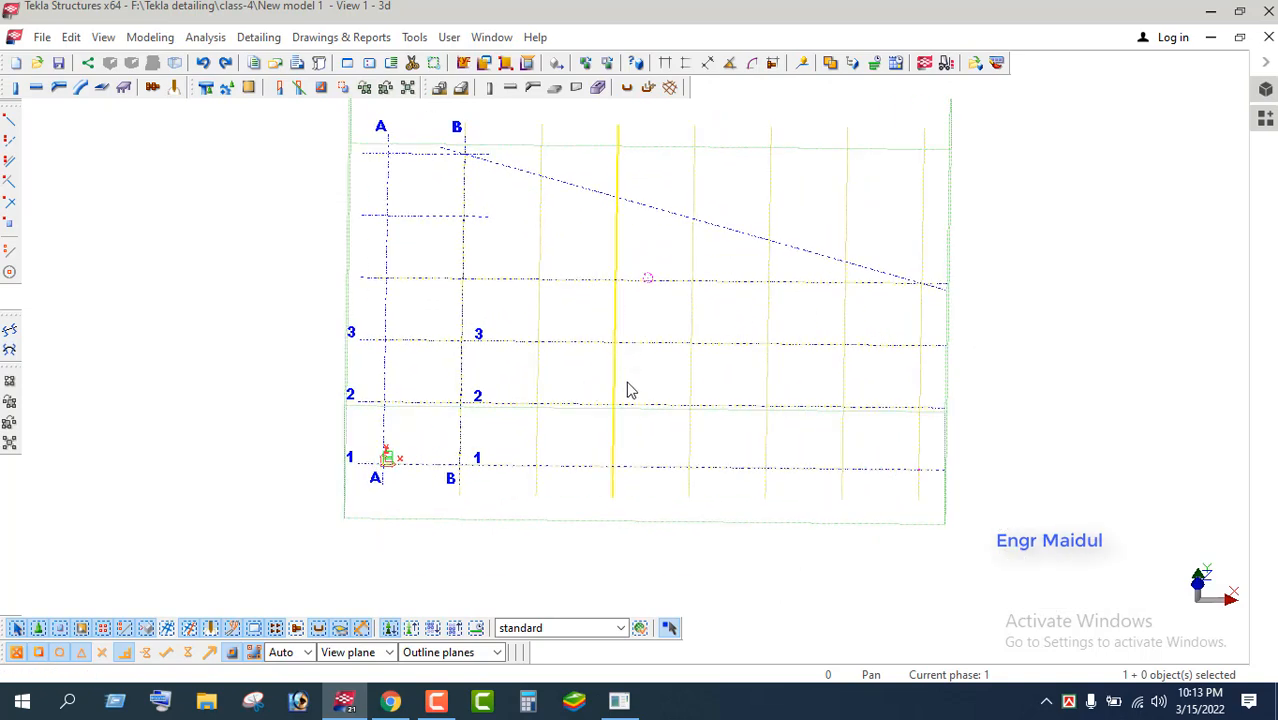
scroll(590, 467, "up", 2)
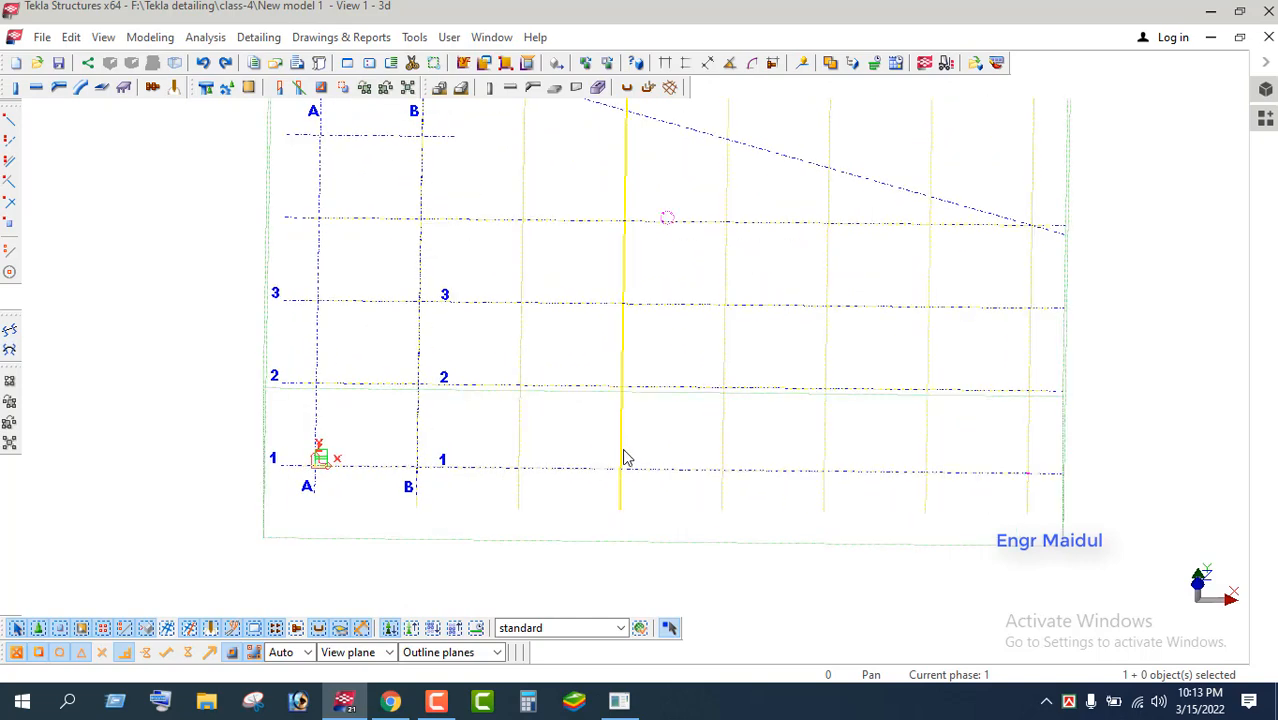
scroll(622, 450, "down", 4)
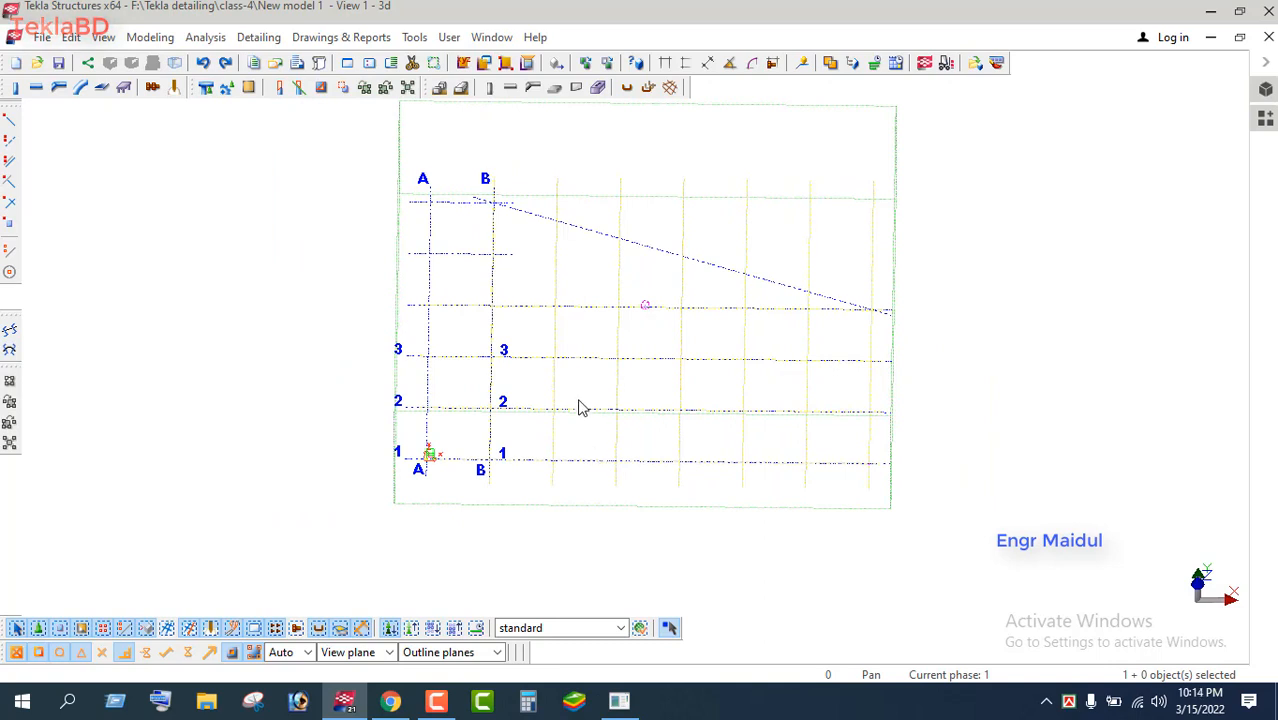
left_click(681, 340)
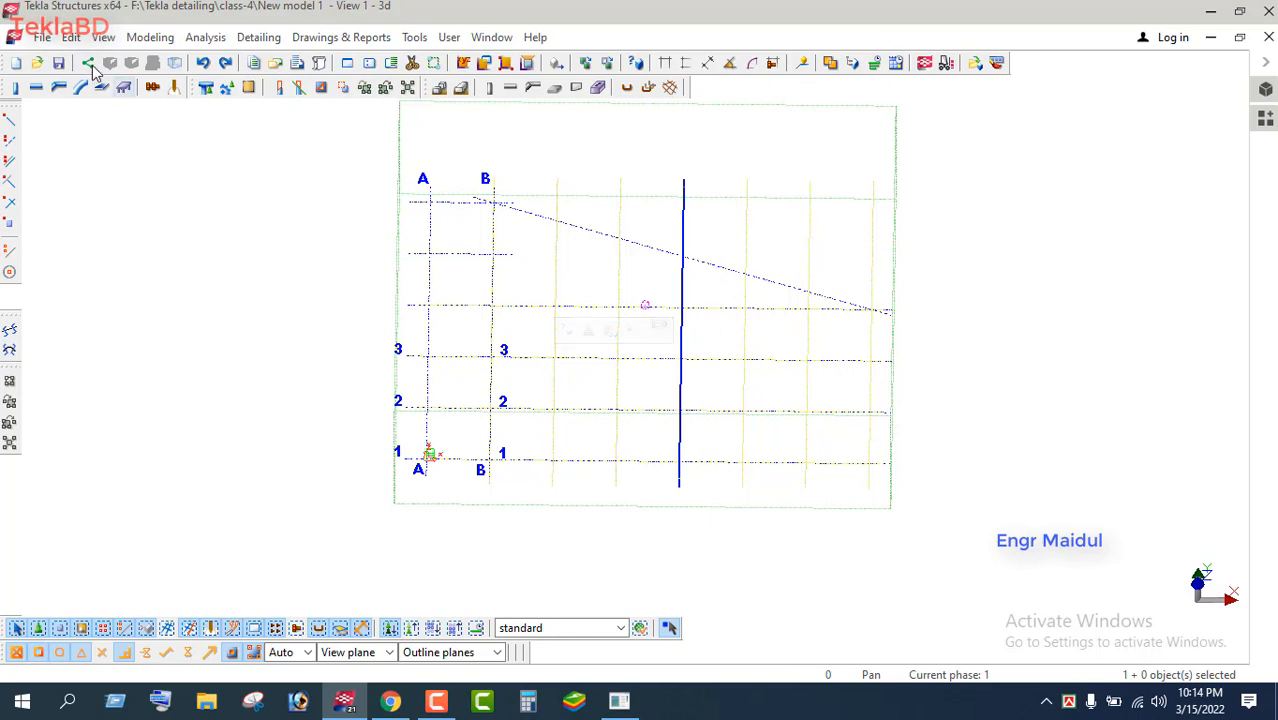
left_click(152, 37)
left_click(178, 80)
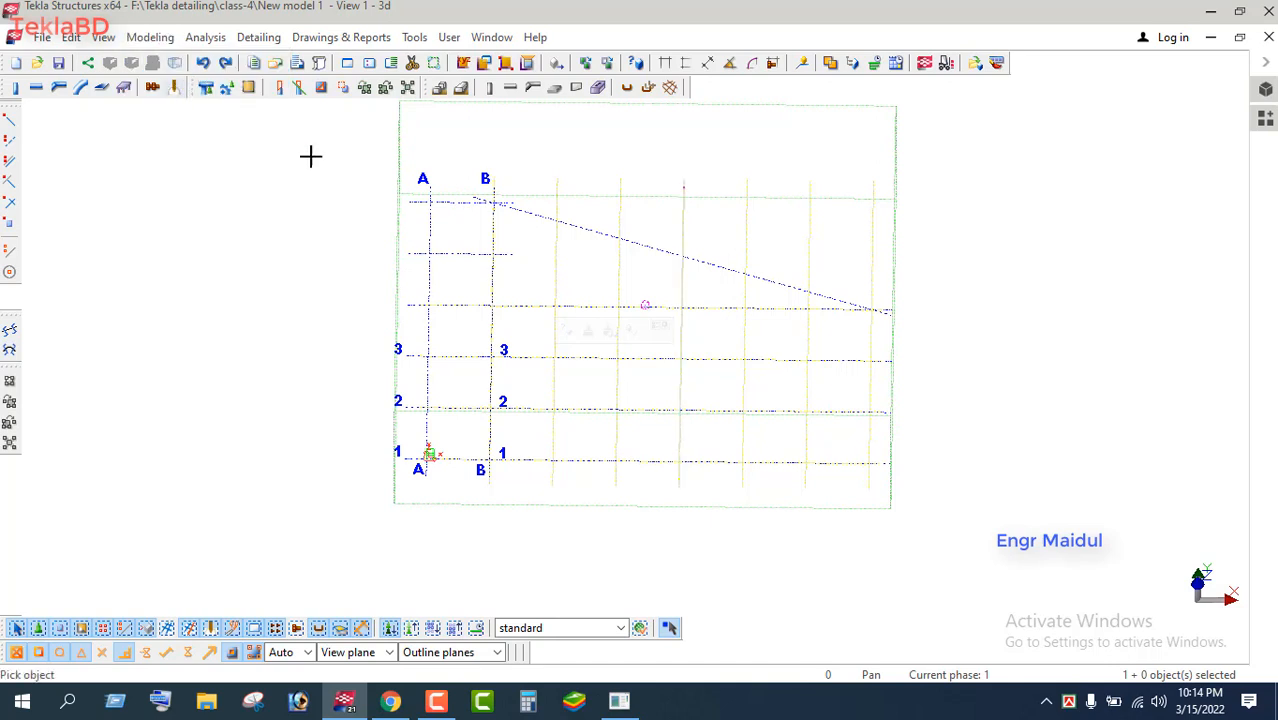
left_click(561, 220)
left_click(557, 187)
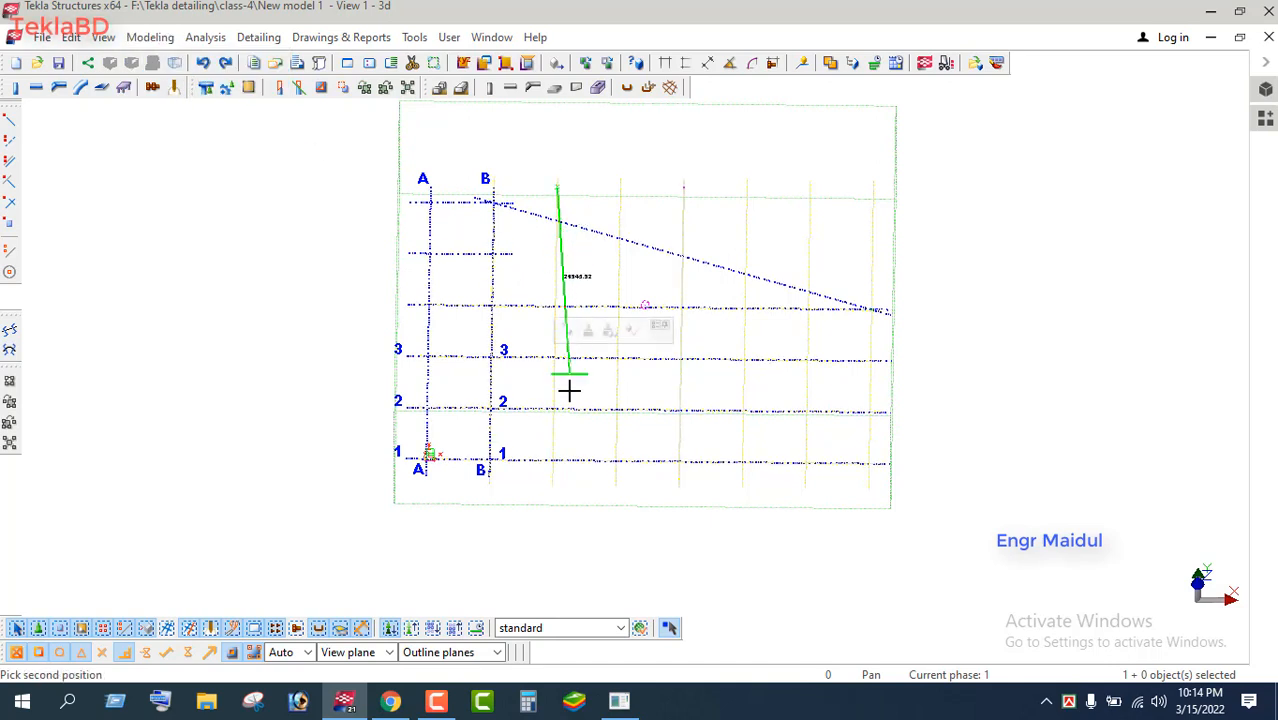
left_click(553, 477)
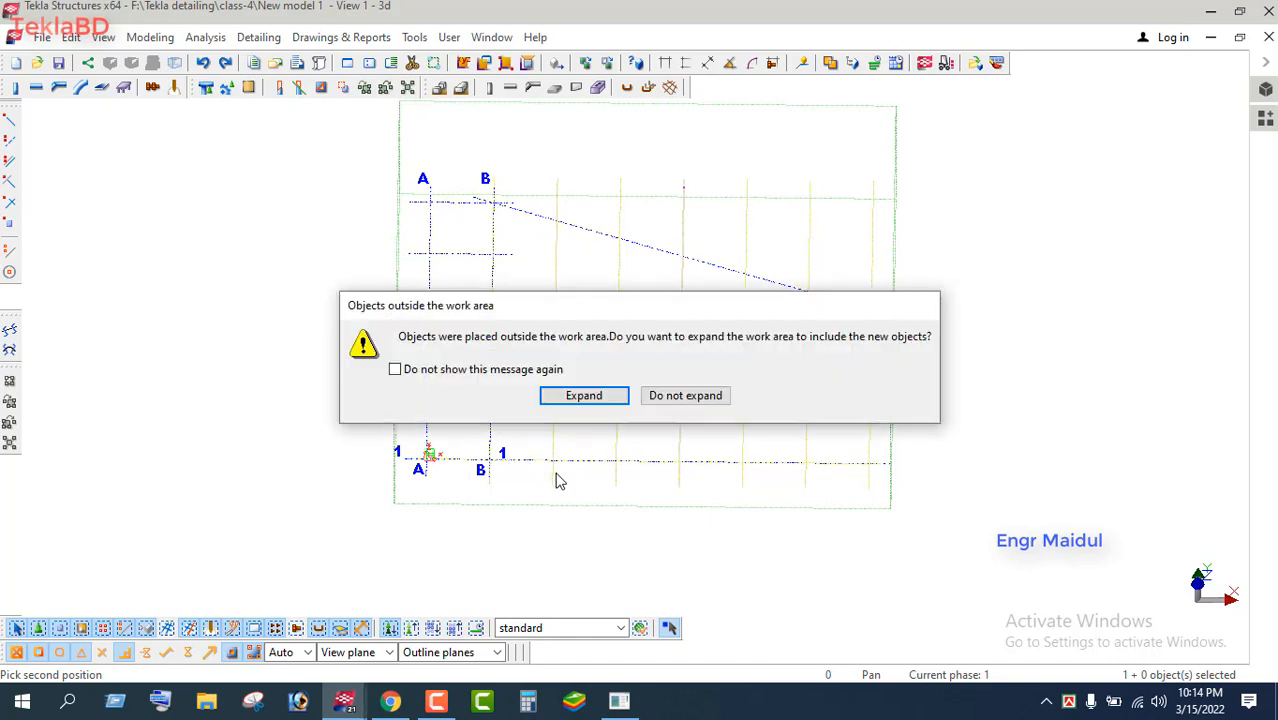
left_click(582, 394)
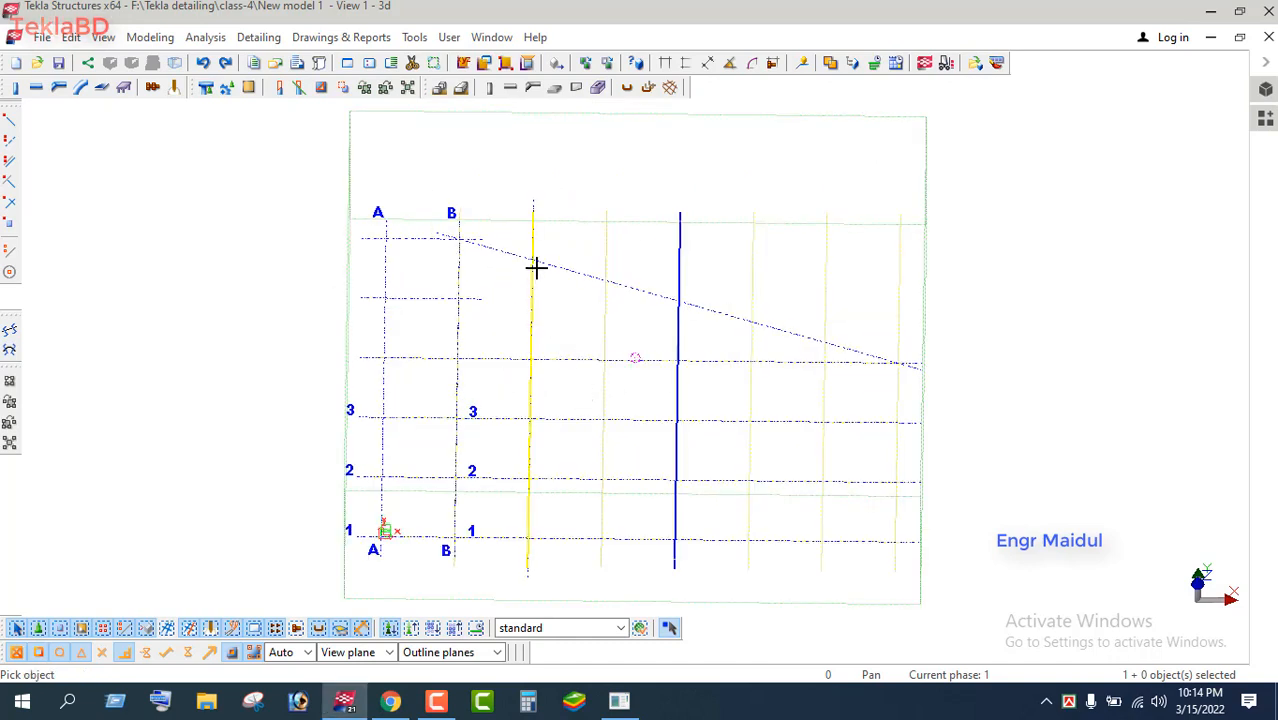
Add a grid line along the second copied construction line beyond B, from its lower end up to the sloped grid line
left_click(625, 286)
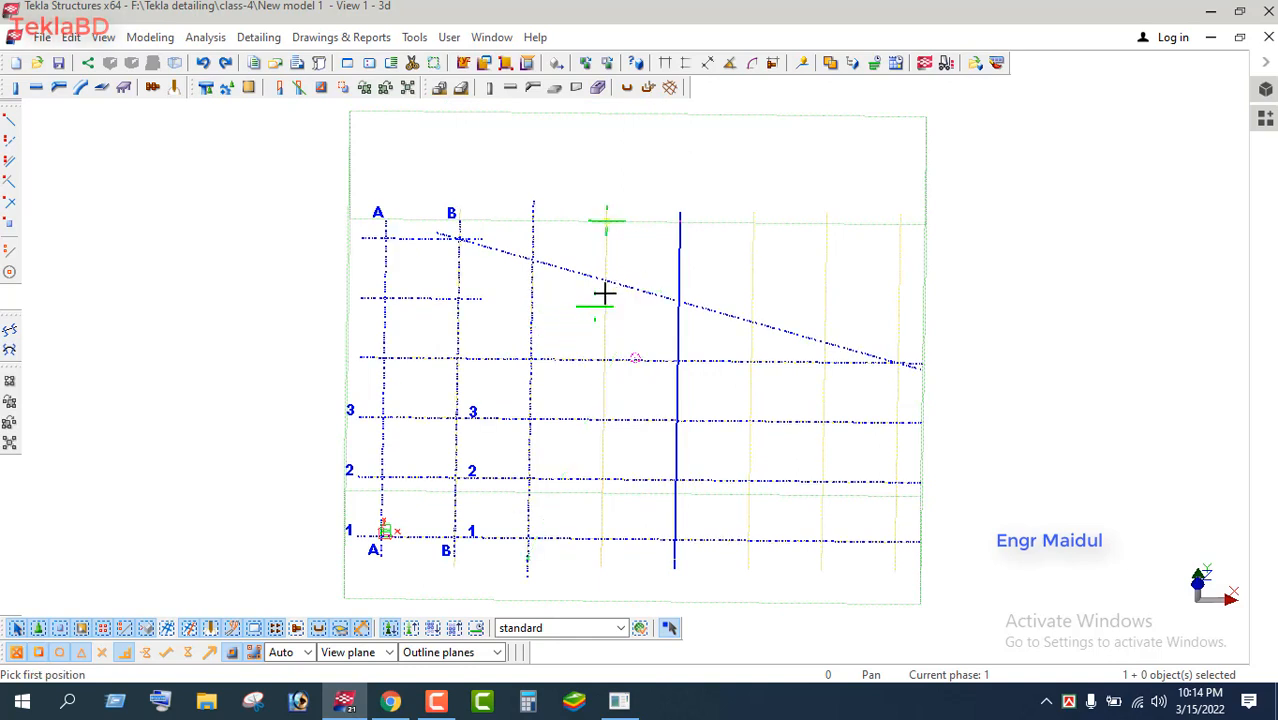
scroll(579, 257, "down", 2)
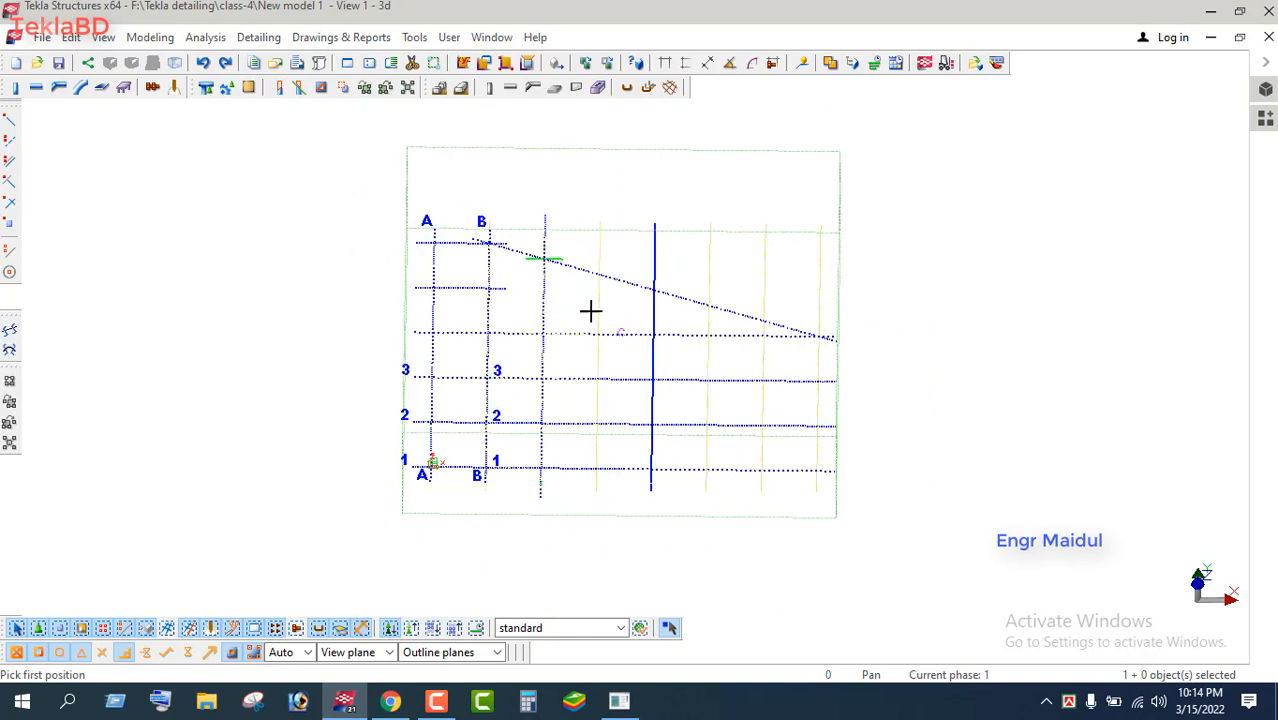
left_click(595, 481)
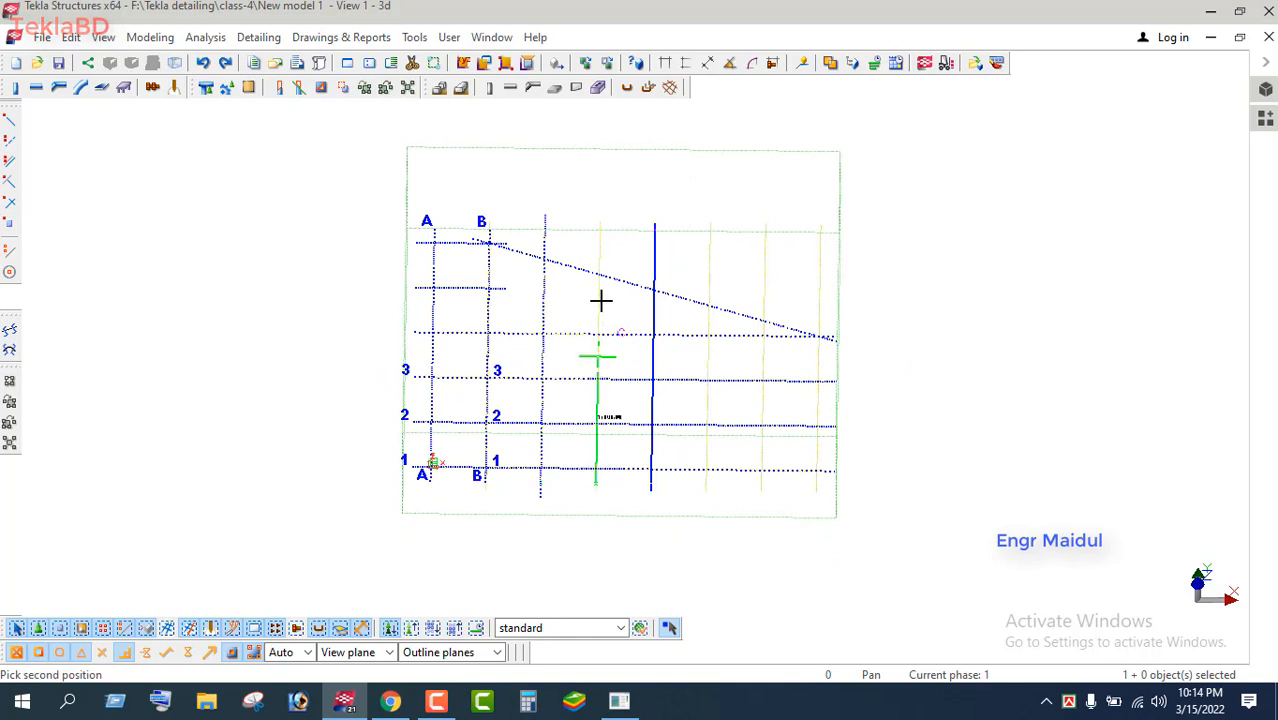
left_click(599, 276)
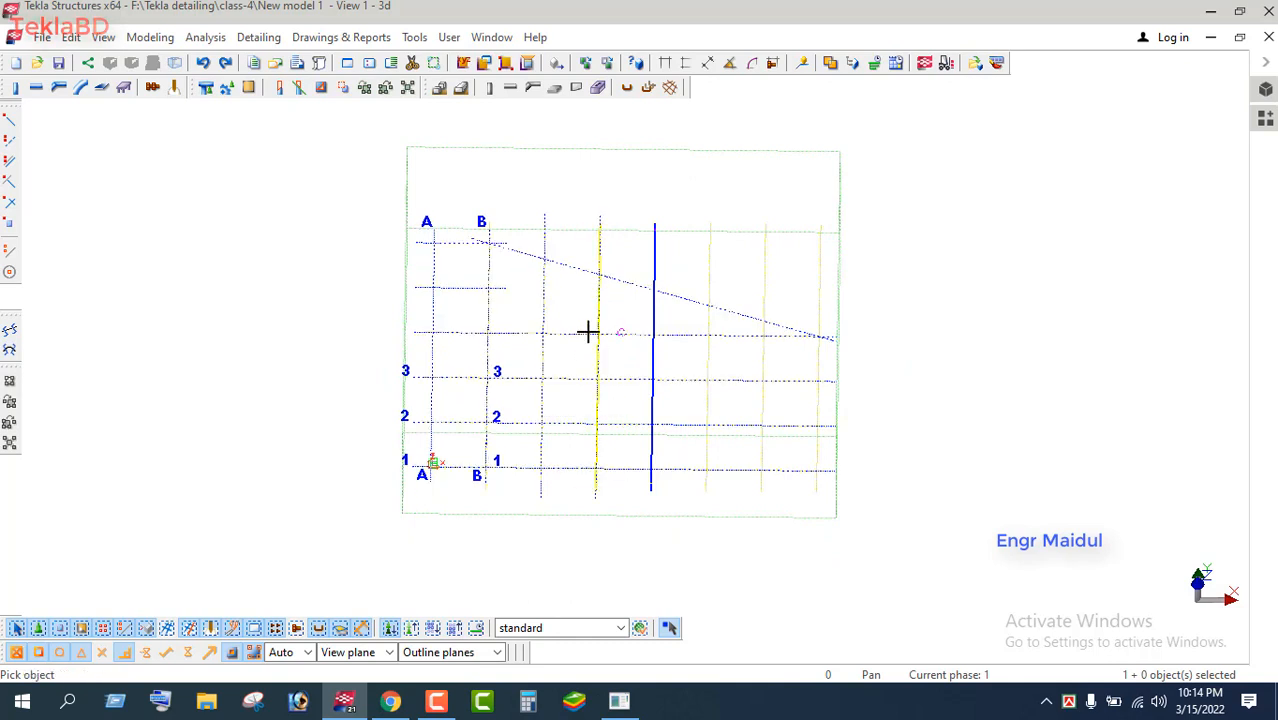
Enable additional snap options and add a grid line along the third copied construction line from the sloped grid line down to grid line 1
left_click(150, 655)
left_click(170, 655)
left_click(194, 655)
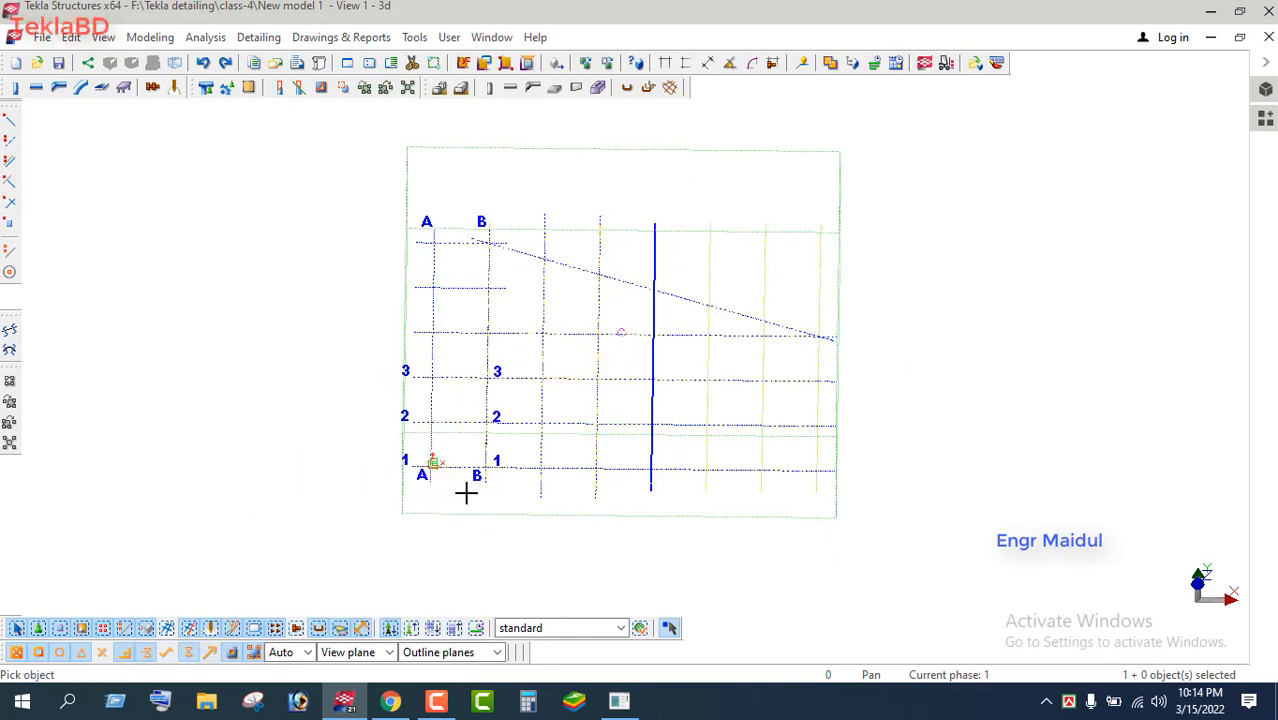
scroll(690, 378, "up", 1)
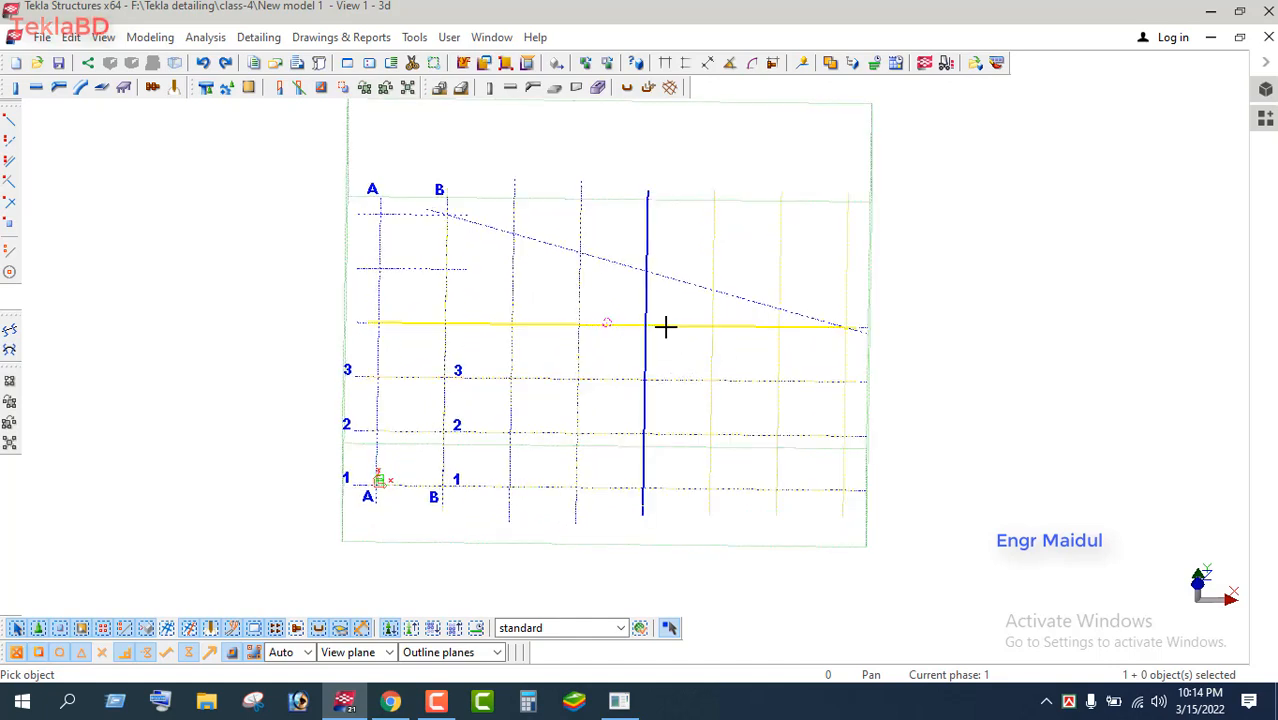
left_click(648, 271)
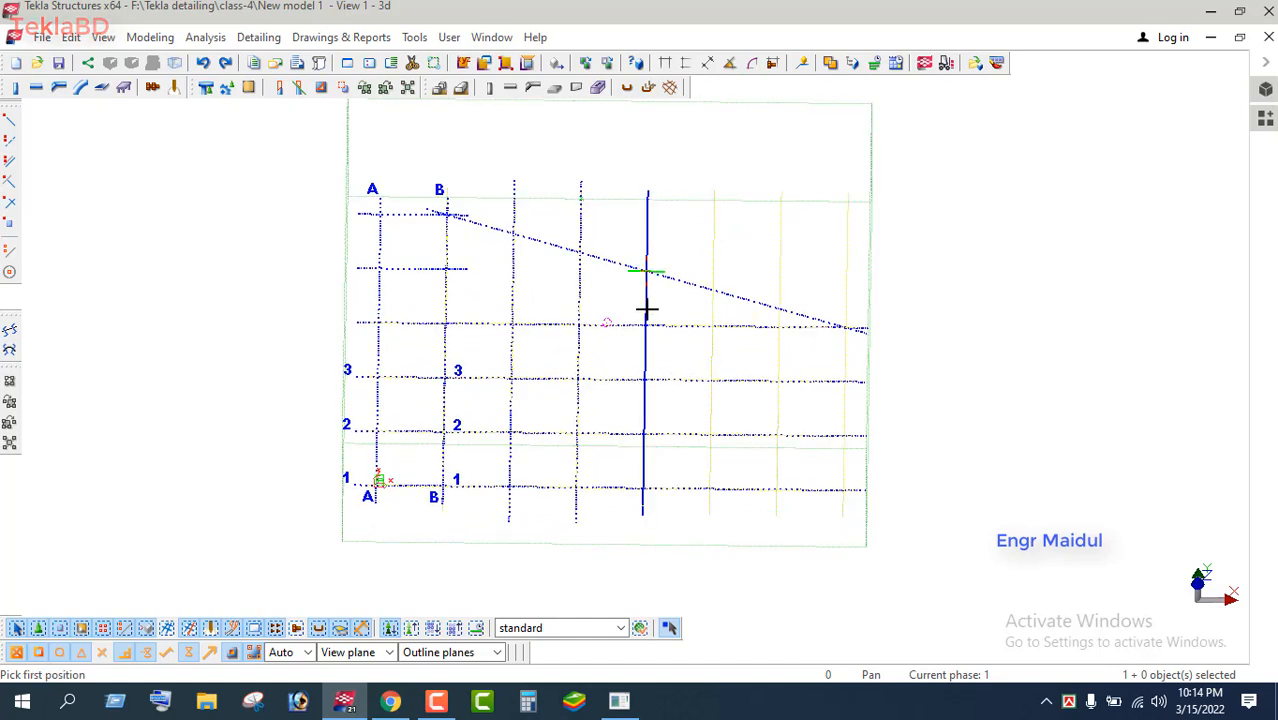
left_click(646, 310)
left_click(646, 490)
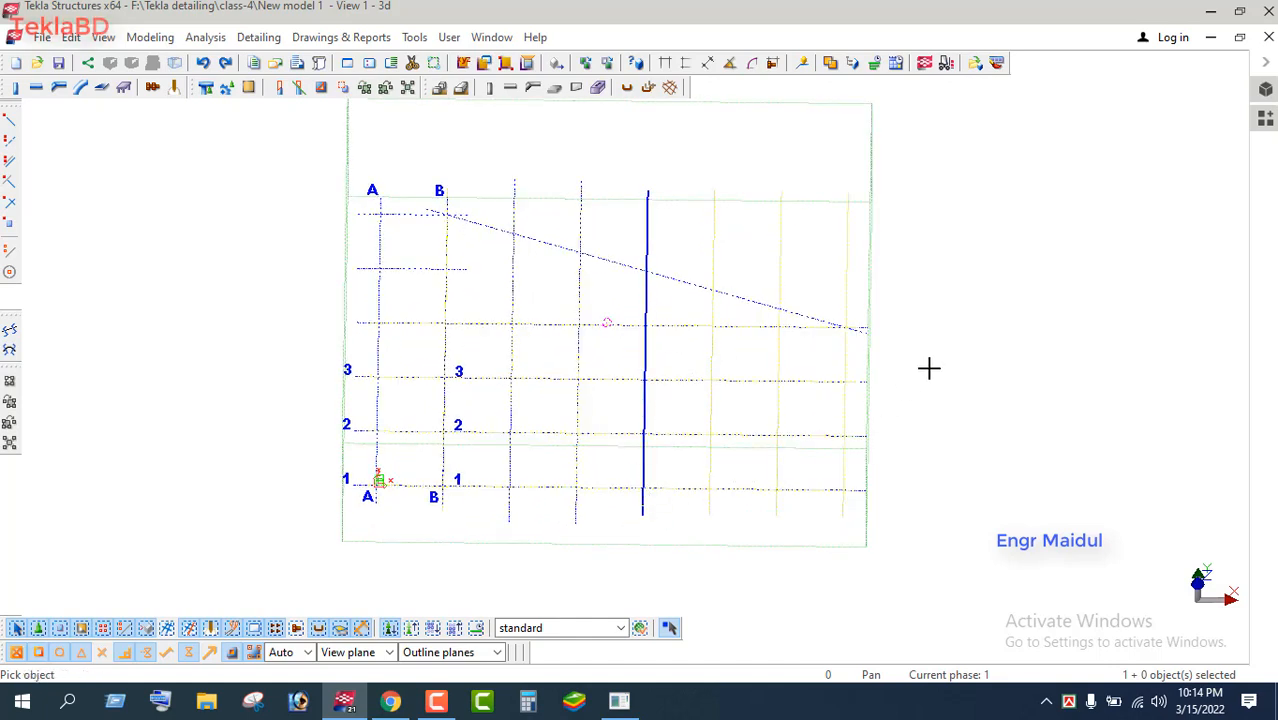
right_click(960, 328)
left_click(975, 342)
Delete the two grid lines on the second and first copied construction lines beyond grid line B
scroll(645, 395, "up", 2)
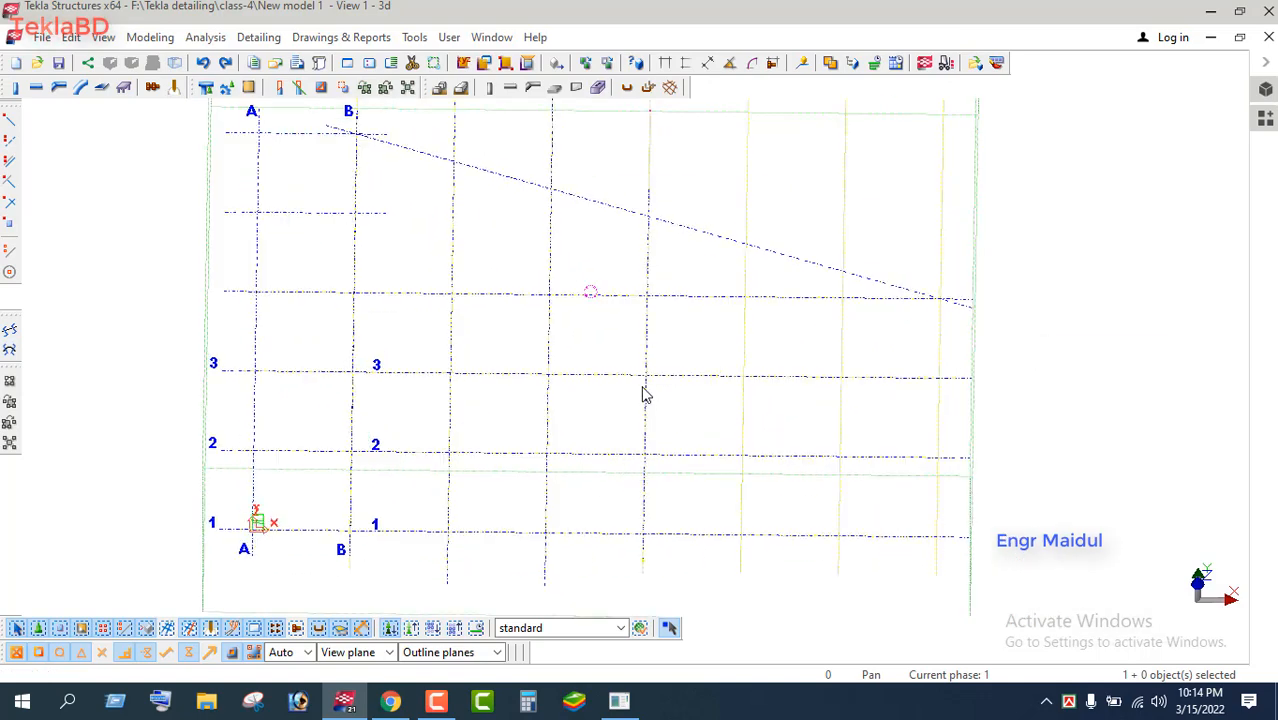
left_click(555, 146)
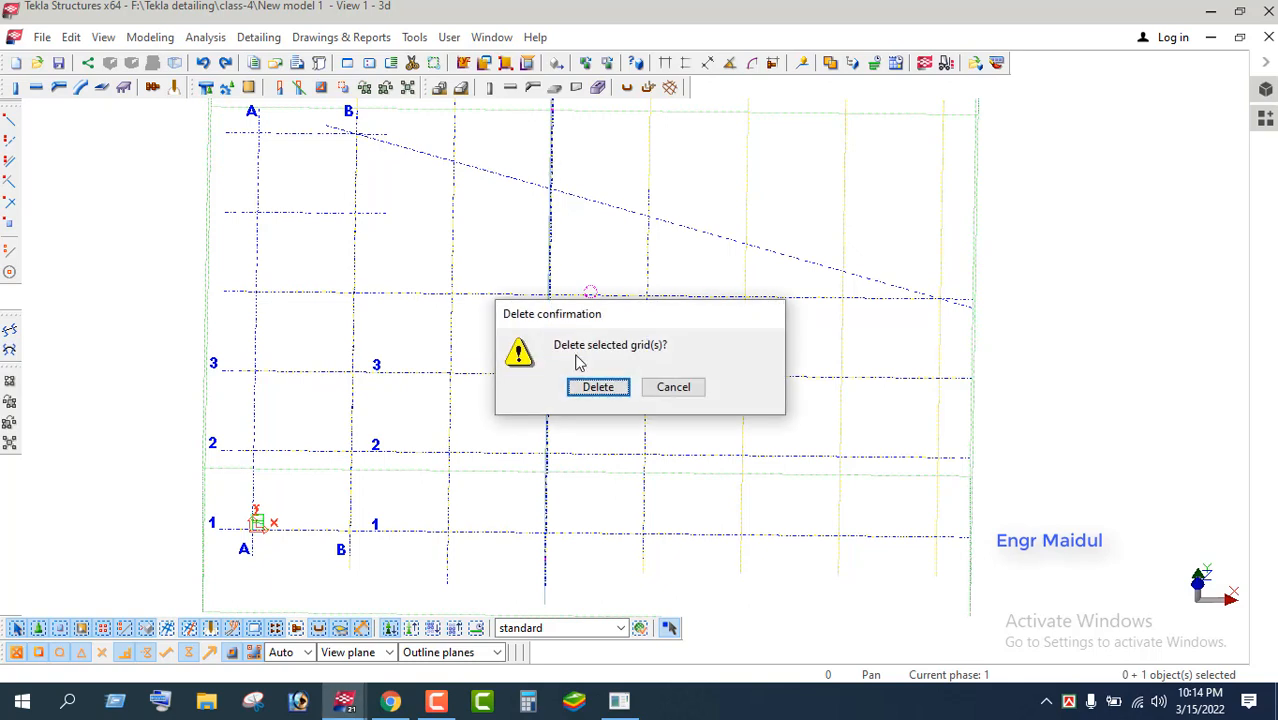
left_click(596, 387)
left_click(455, 140)
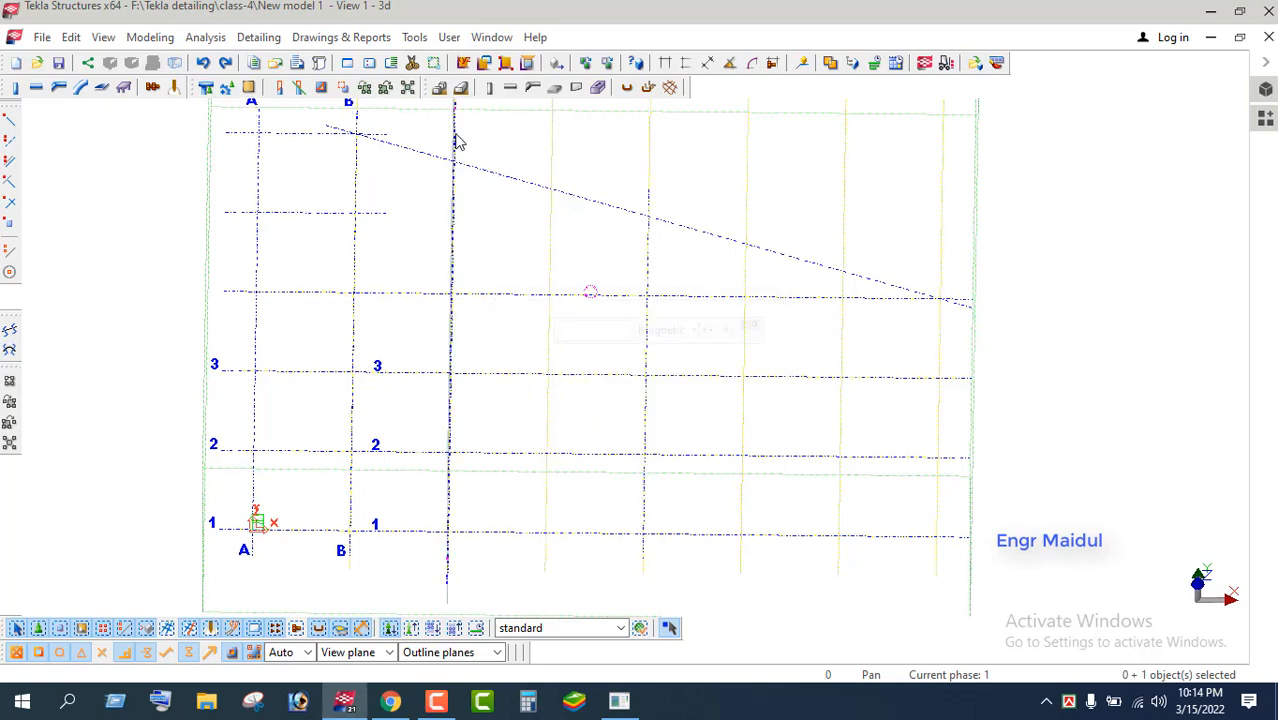
key("Delete")
left_click(592, 394)
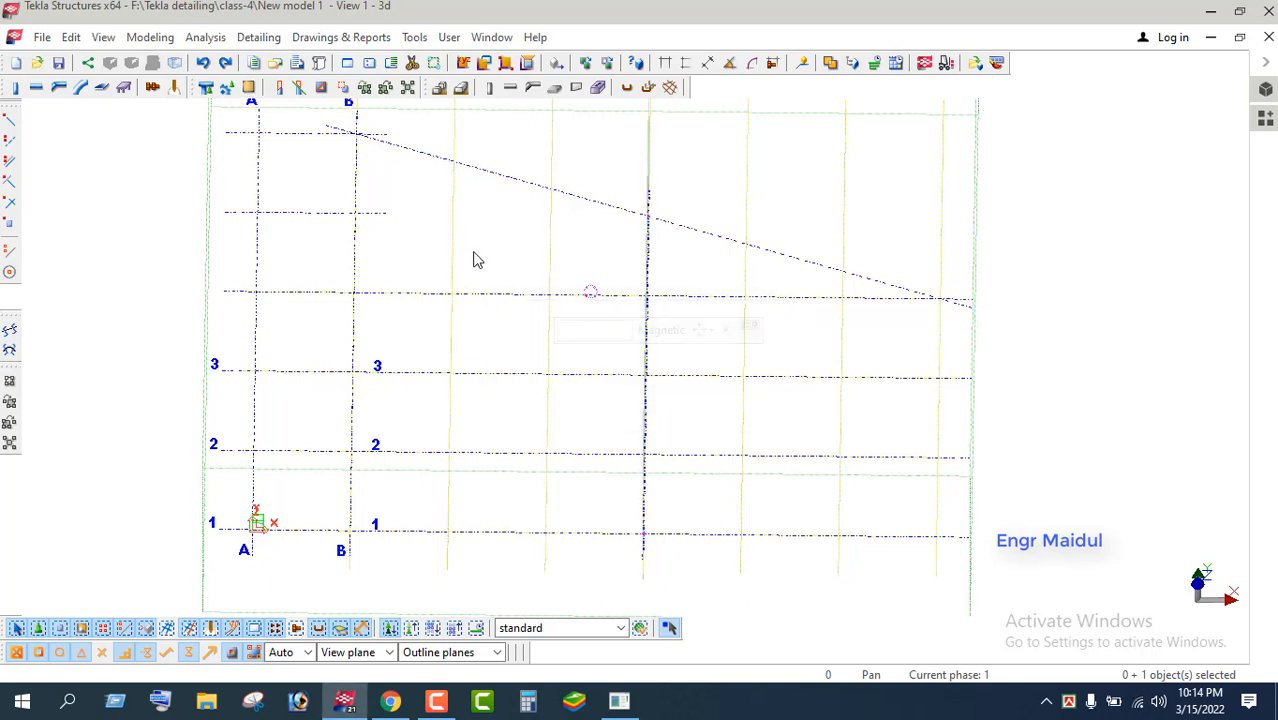
Add a grid line along the second copied construction line from its intersection with the sloped grid line down to grid line 1
left_click(150, 37)
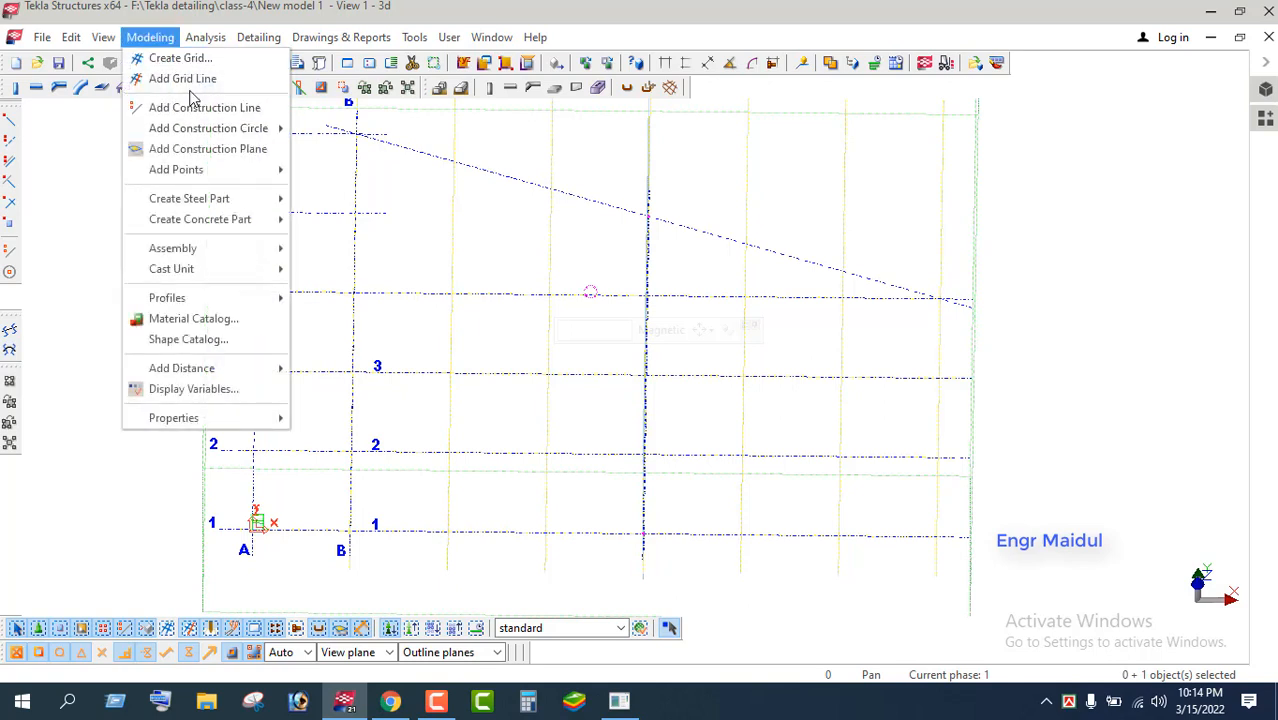
left_click(190, 74)
left_click(555, 192)
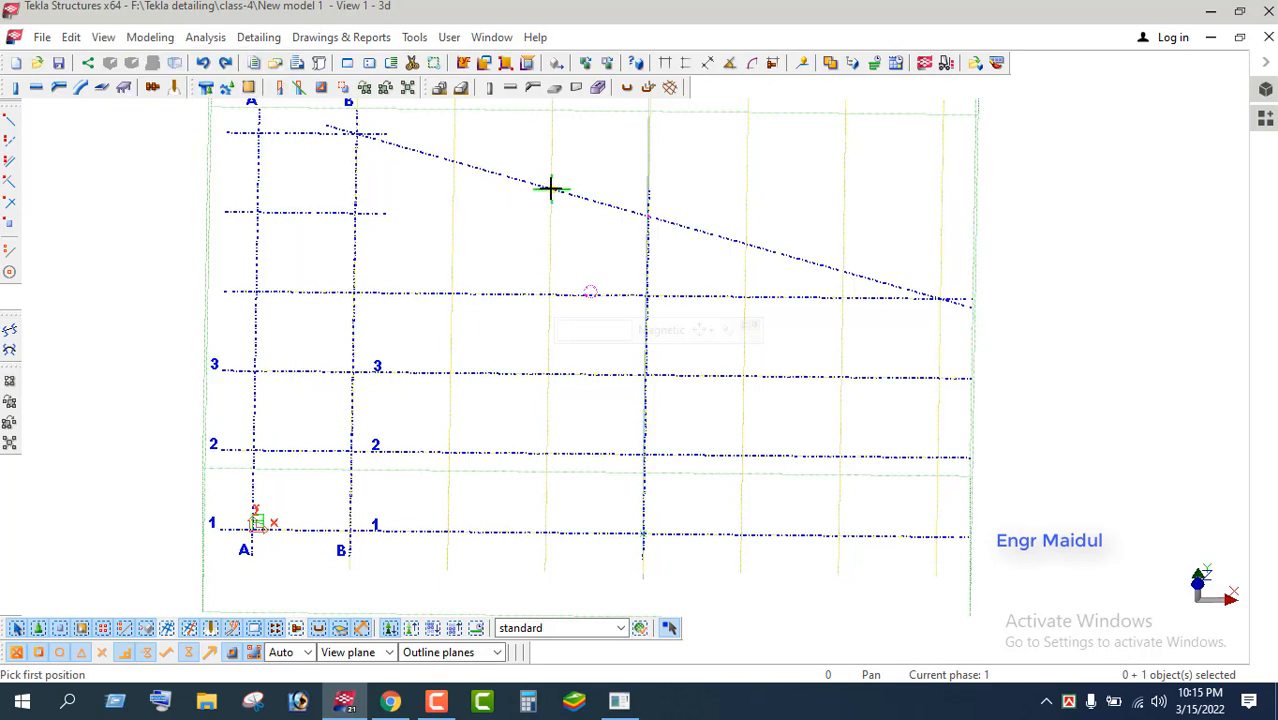
left_click(550, 187)
left_click(545, 528)
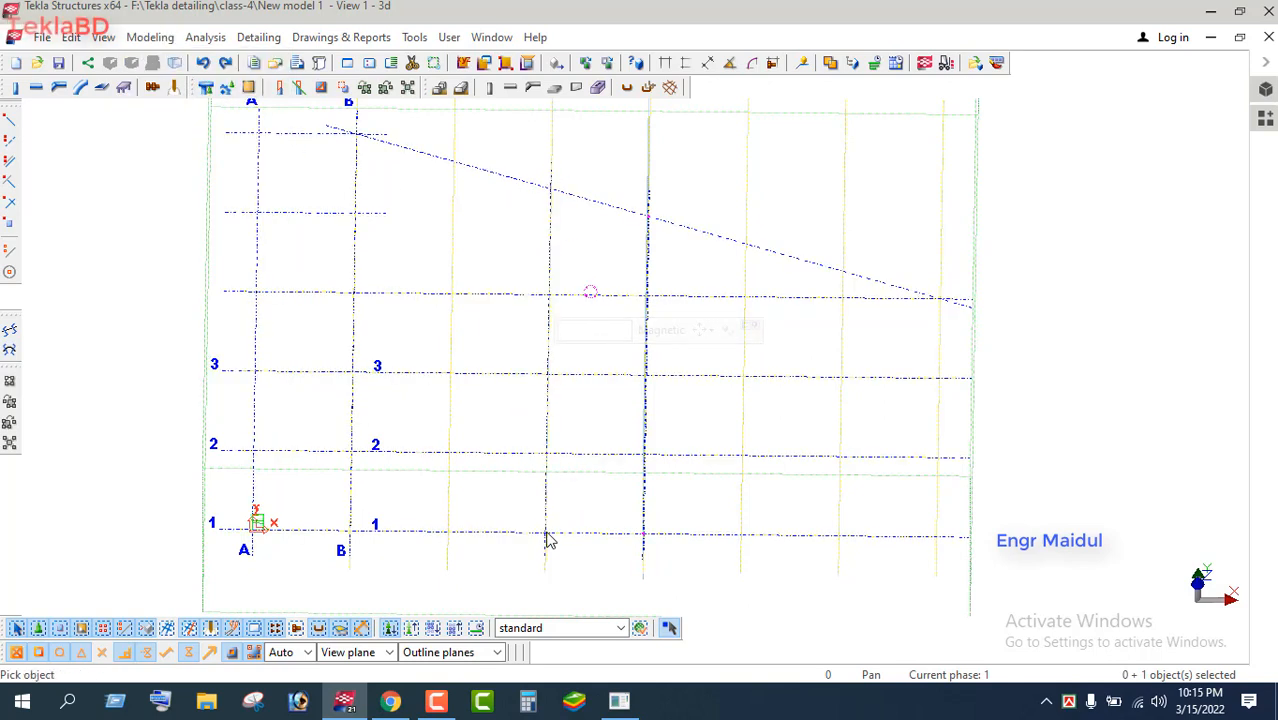
Add a grid line along the first copied construction line beyond B, from the sloped grid line down to grid line 1
left_click(457, 162)
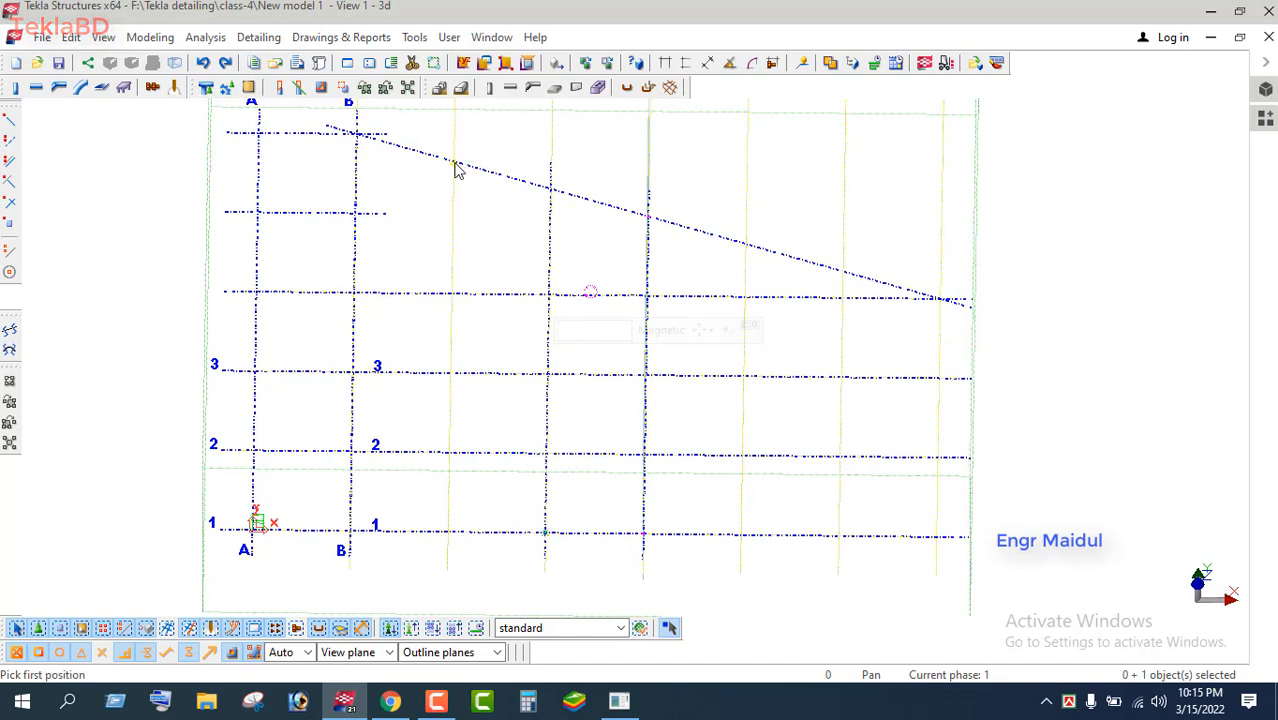
left_click(453, 160)
left_click(449, 530)
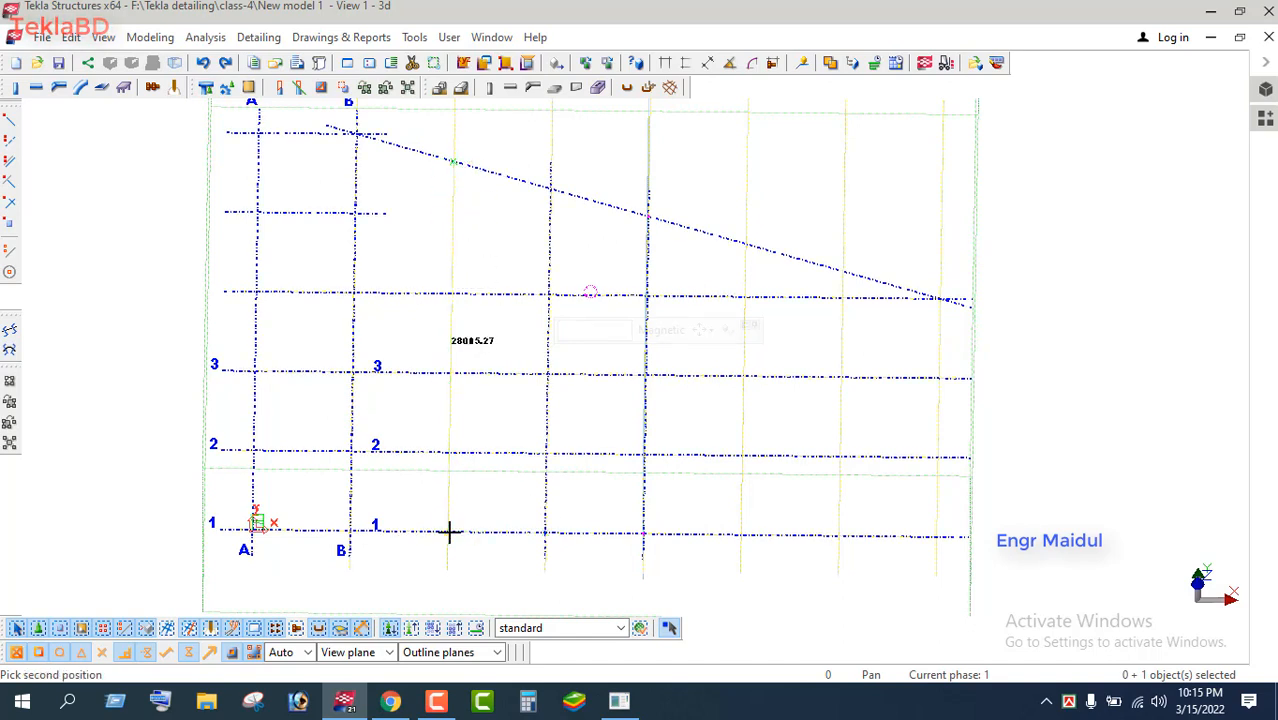
scroll(556, 487, "down", 1)
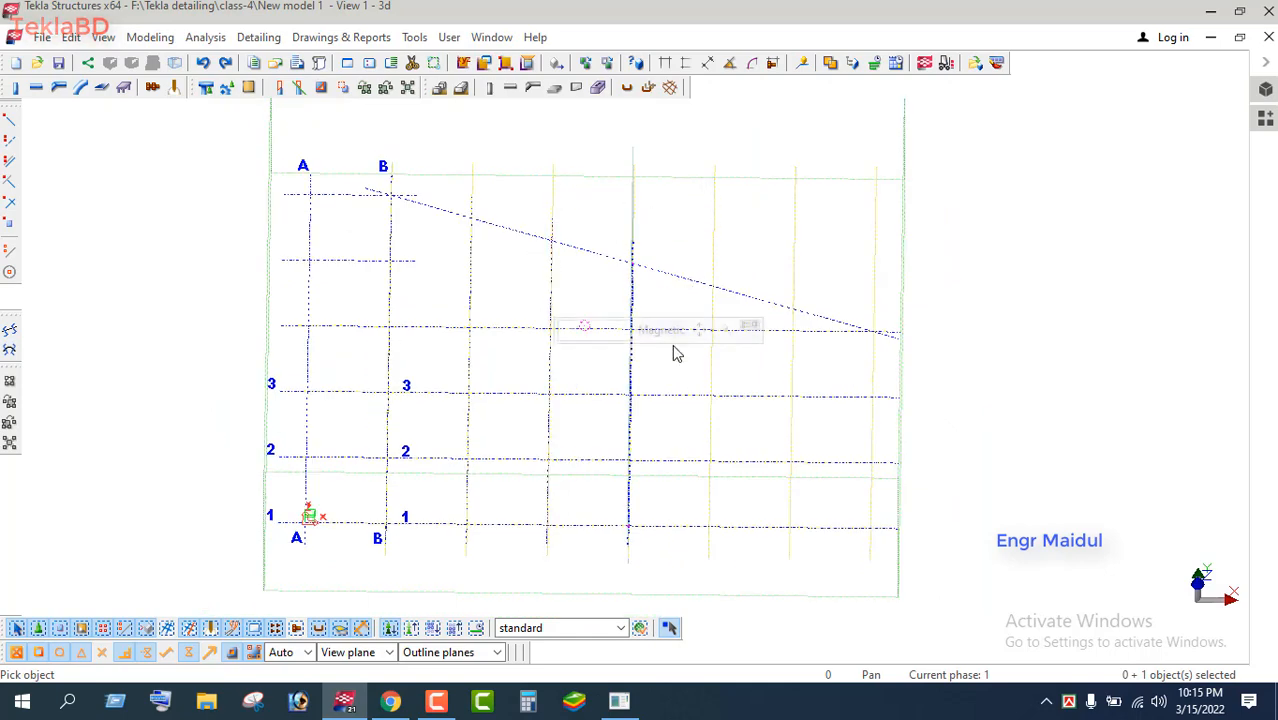
scroll(682, 429, "up", 1)
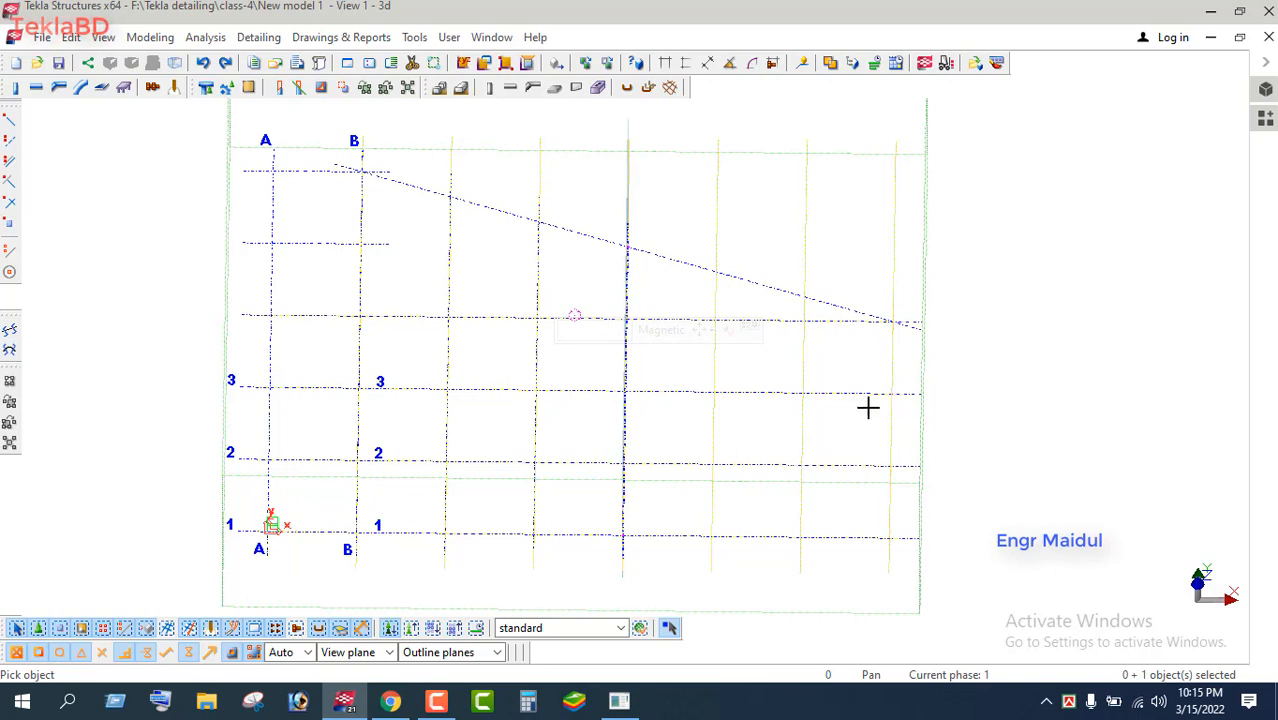
Add a grid line along the sixth copied construction line beyond B, from its intersection with the sloped grid line down to grid line 1
scroll(930, 436, "up", 3)
scroll(930, 436, "up", 2)
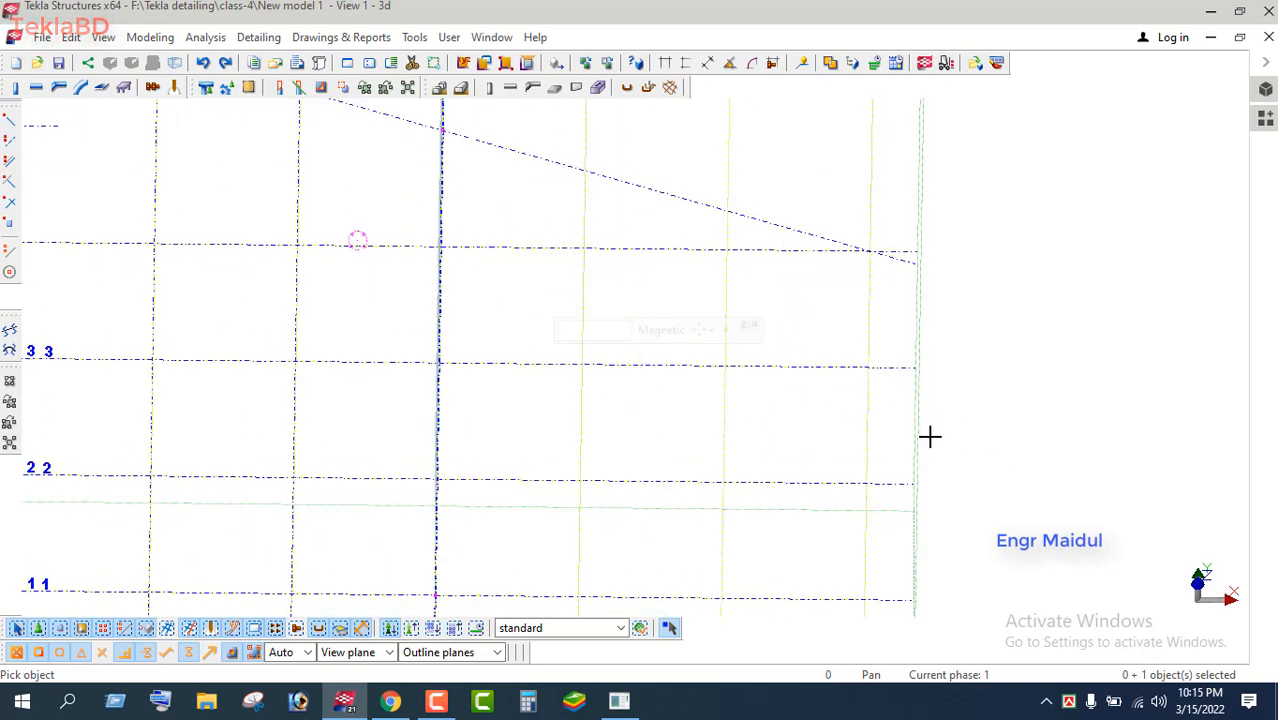
scroll(833, 395, "down", 4)
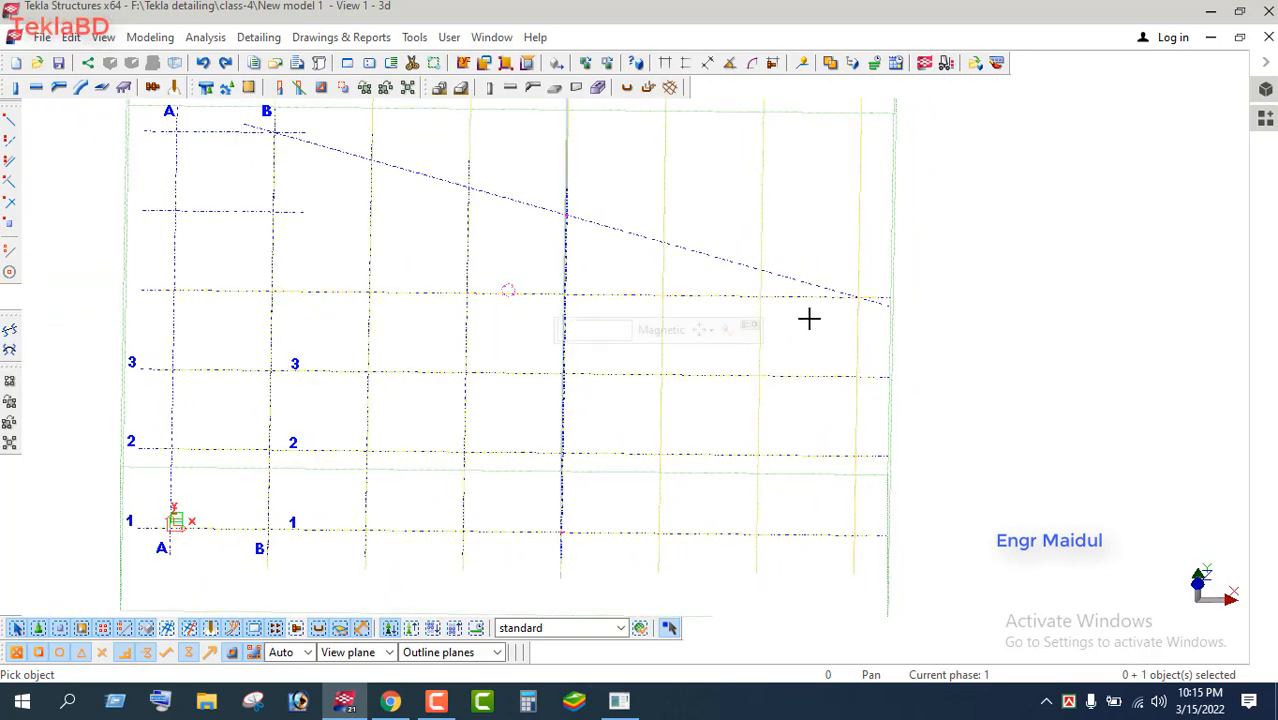
left_click(857, 297)
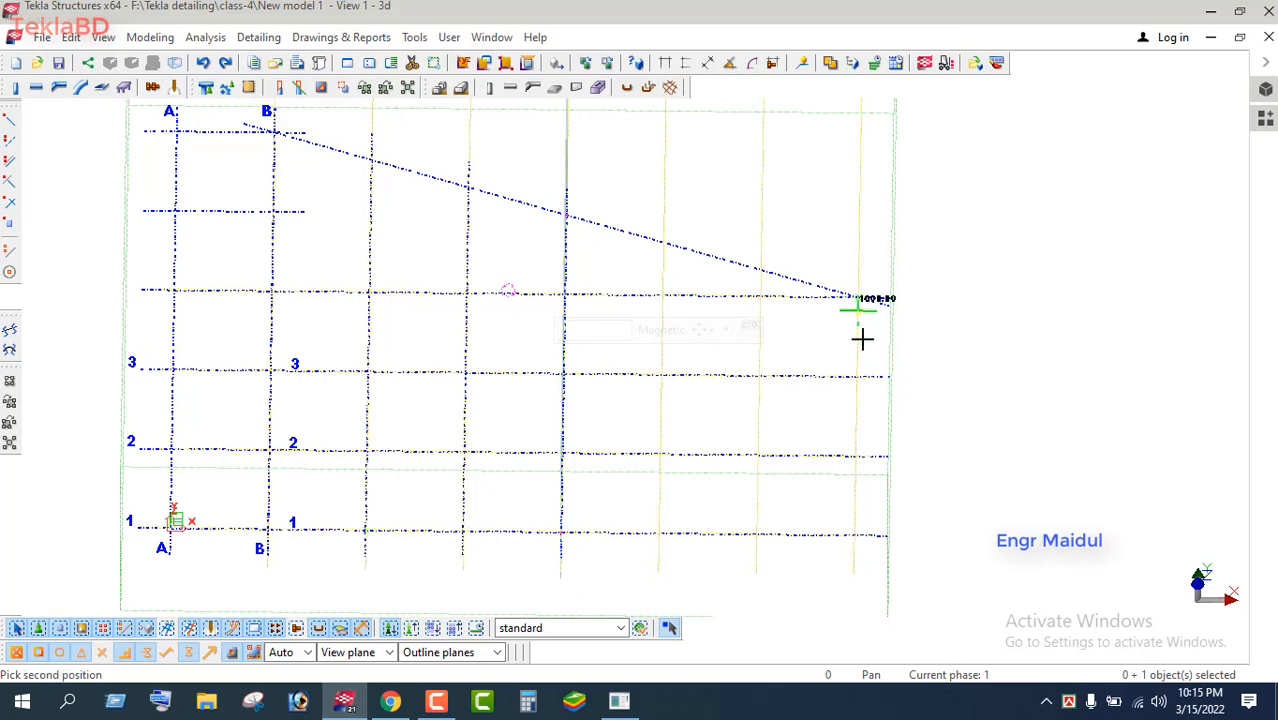
left_click(852, 537)
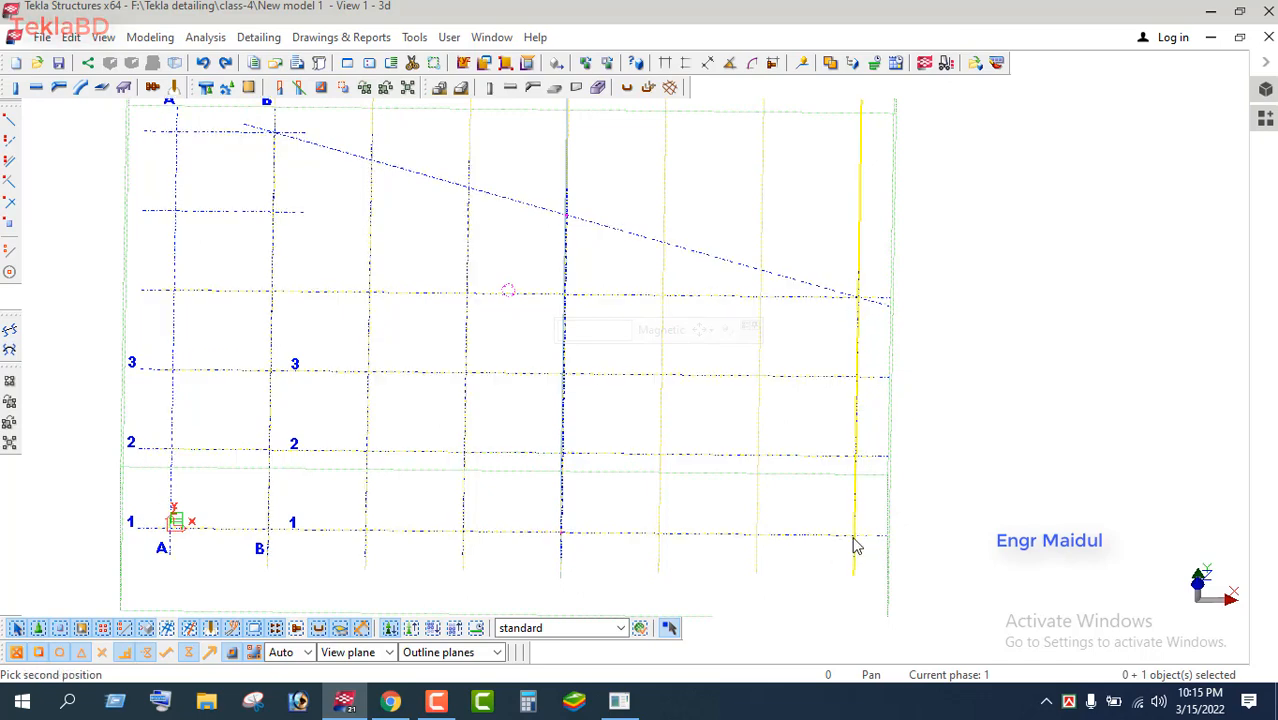
Add grid lines along the fifth and fourth copied construction lines beyond B, each from the sloped grid line down to grid line 1
left_click(759, 266)
left_click(756, 532)
key("Escape")
left_click(665, 260)
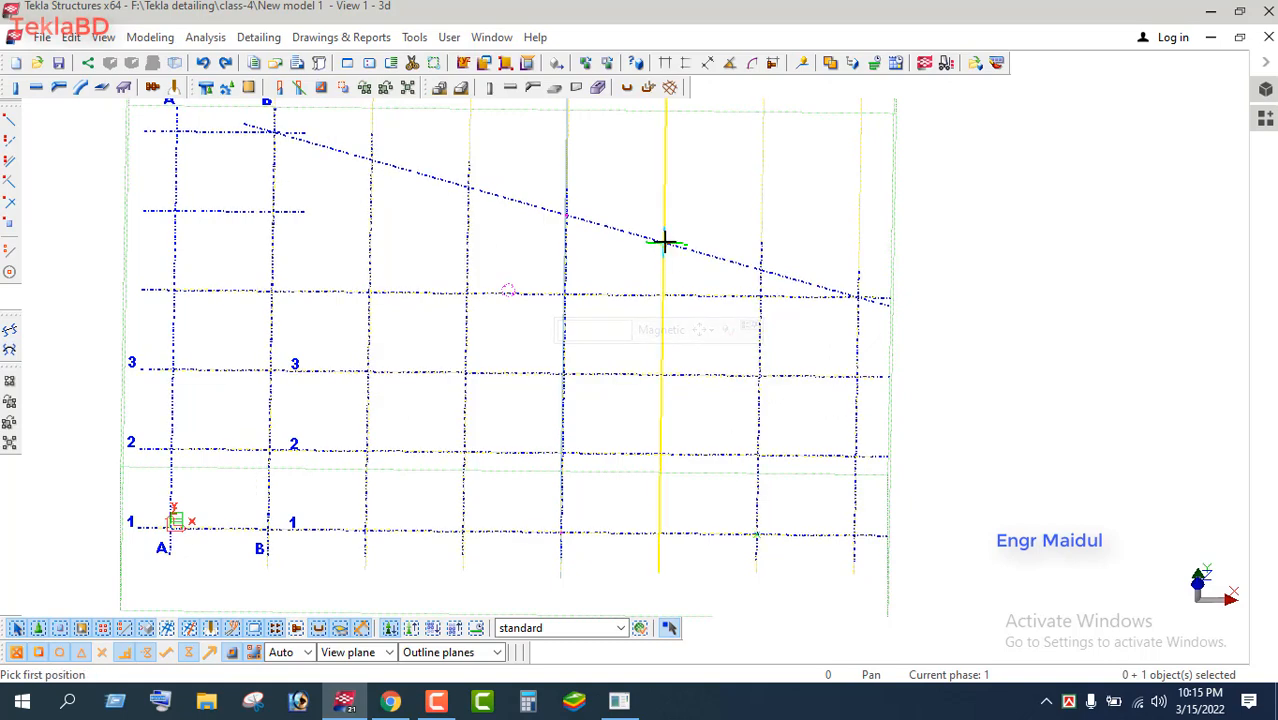
left_click(665, 243)
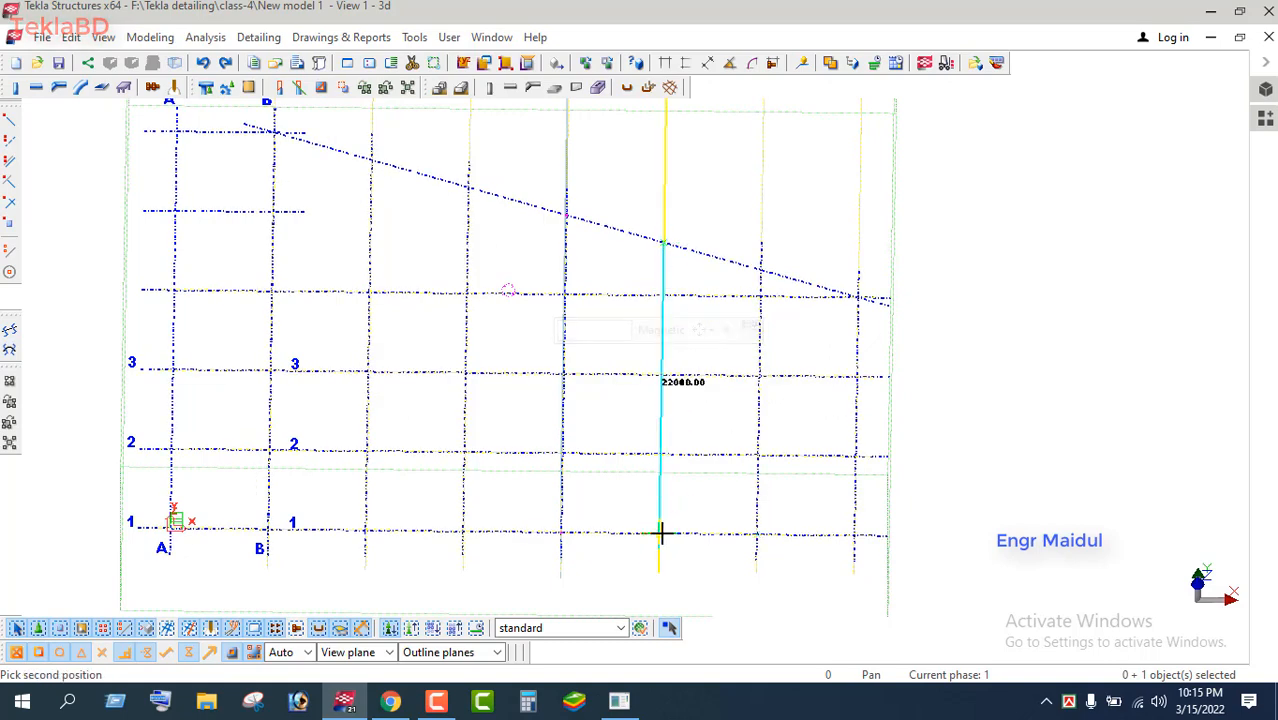
left_click(659, 534)
key("Escape")
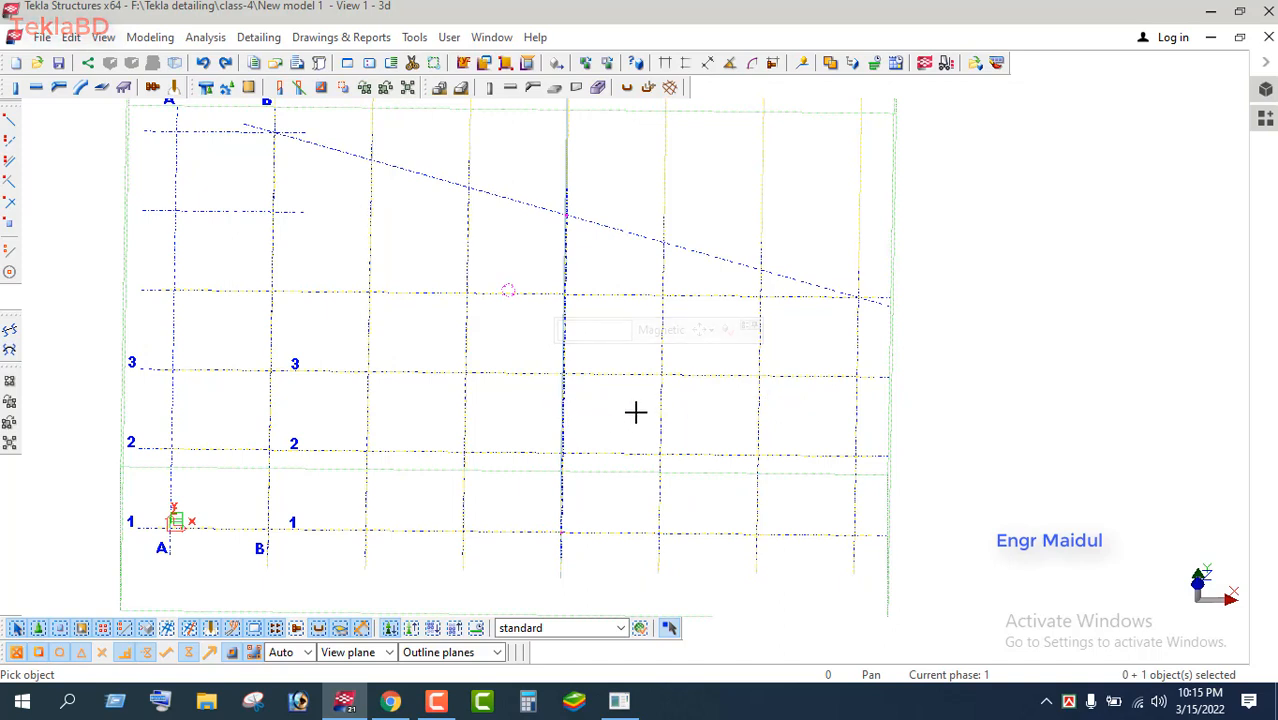
Add a horizontal grid line midway between grid lines 2 and 3, from the third to the sixth vertical grid line beyond B
key("Return")
left_click(566, 412)
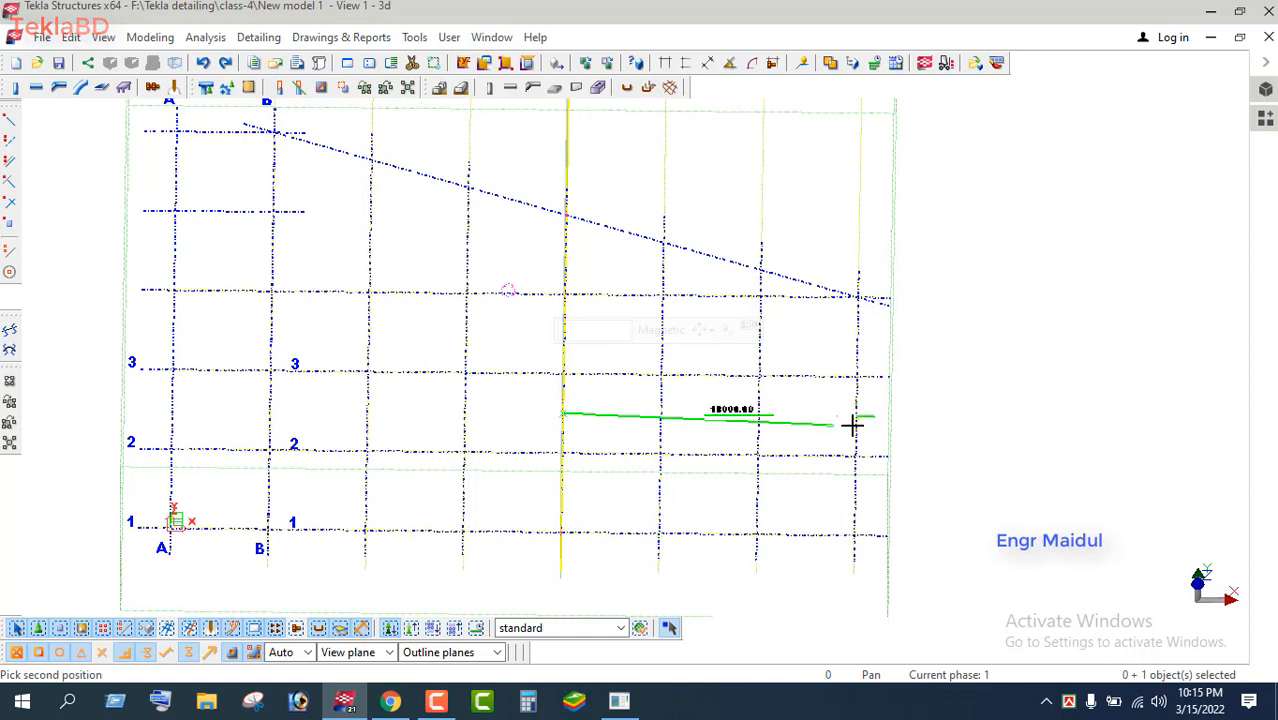
left_click(858, 415)
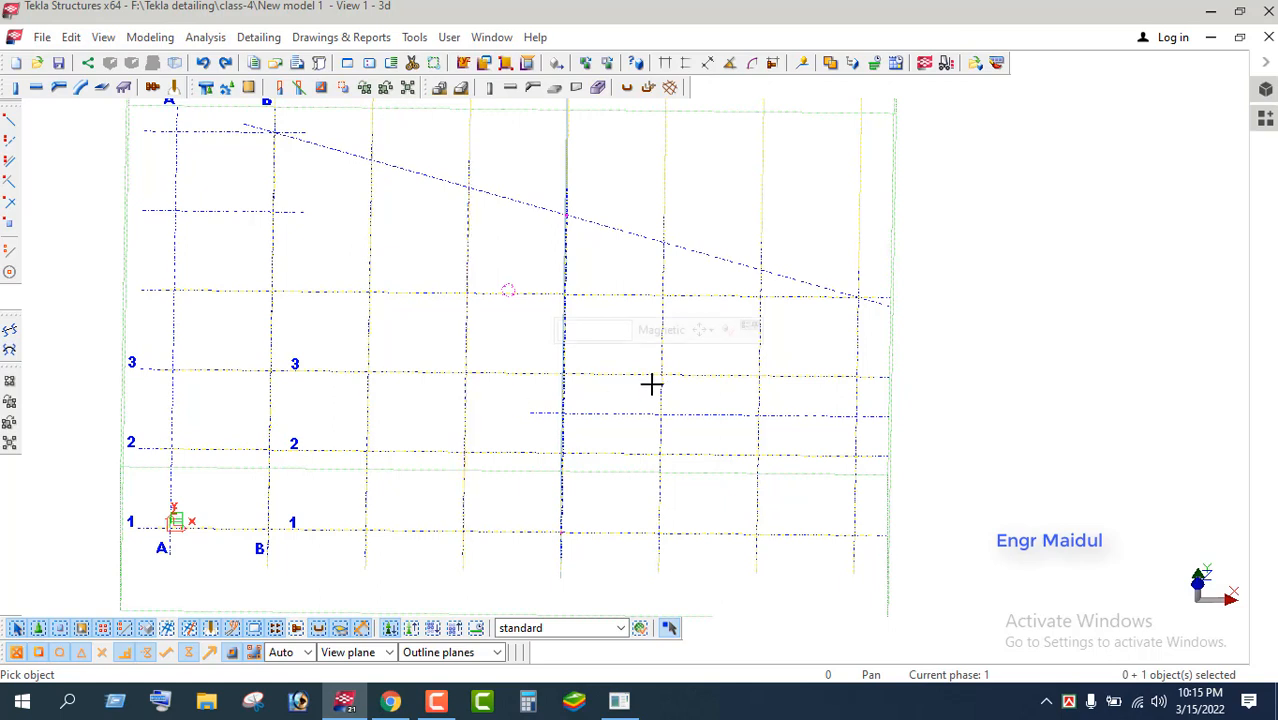
right_click(418, 253)
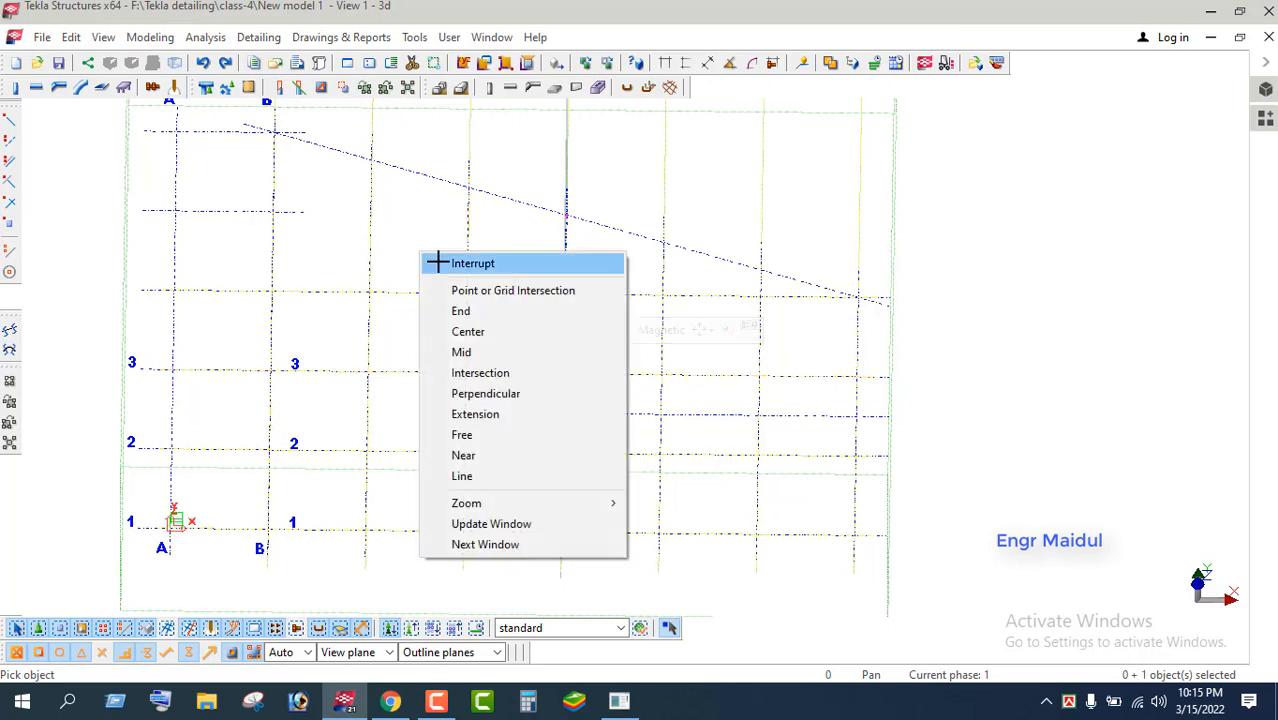
left_click(428, 260)
Delete the full-length extended grid line along grid line 3
left_click(420, 380)
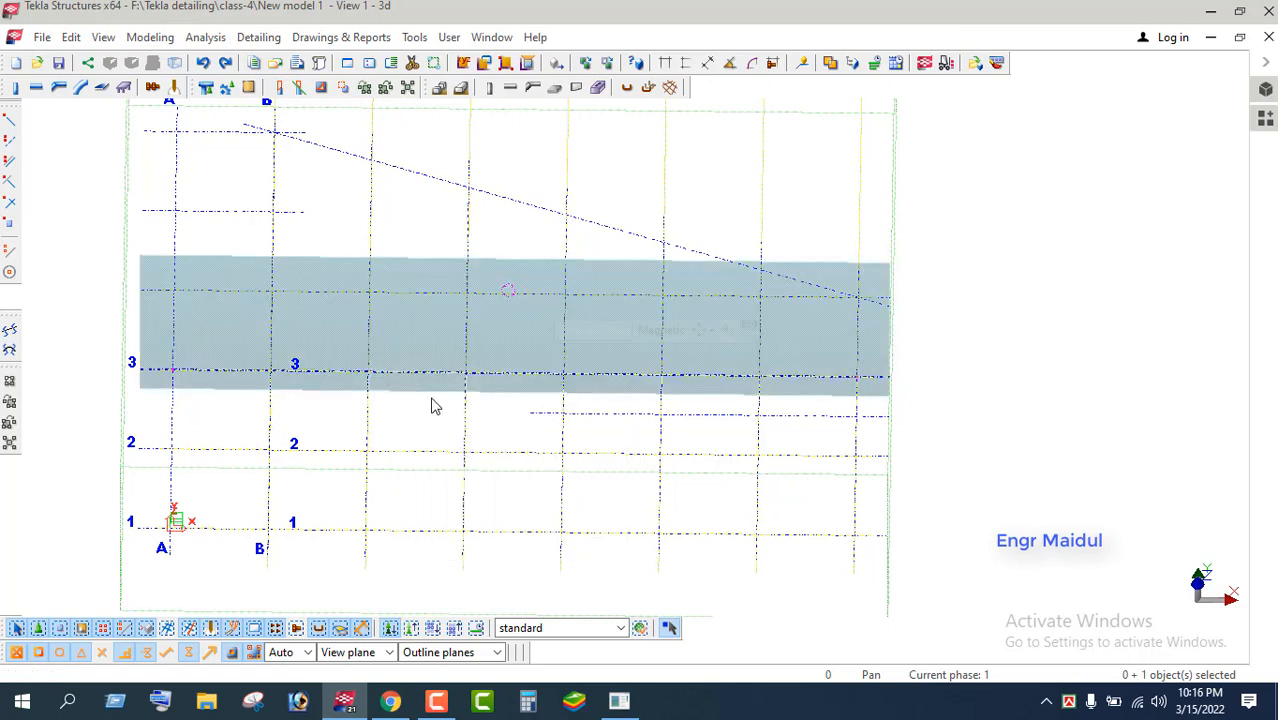
key("Delete")
left_click(599, 391)
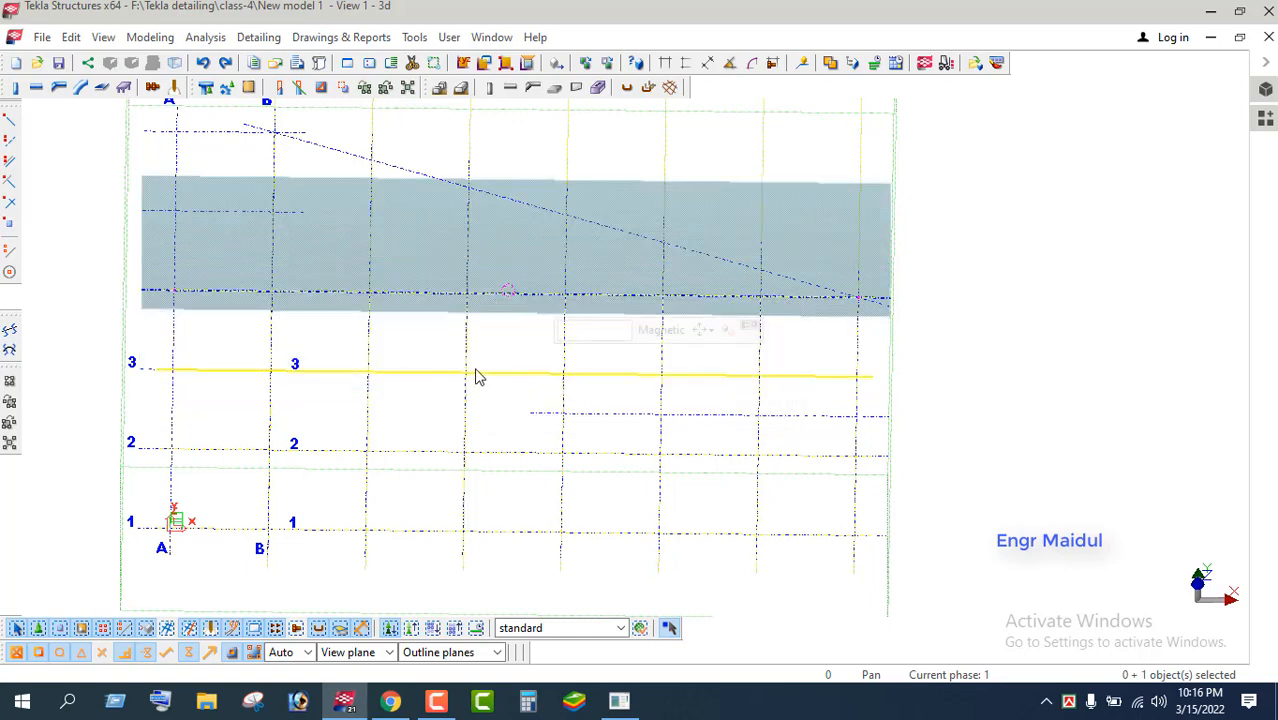
left_click(410, 342)
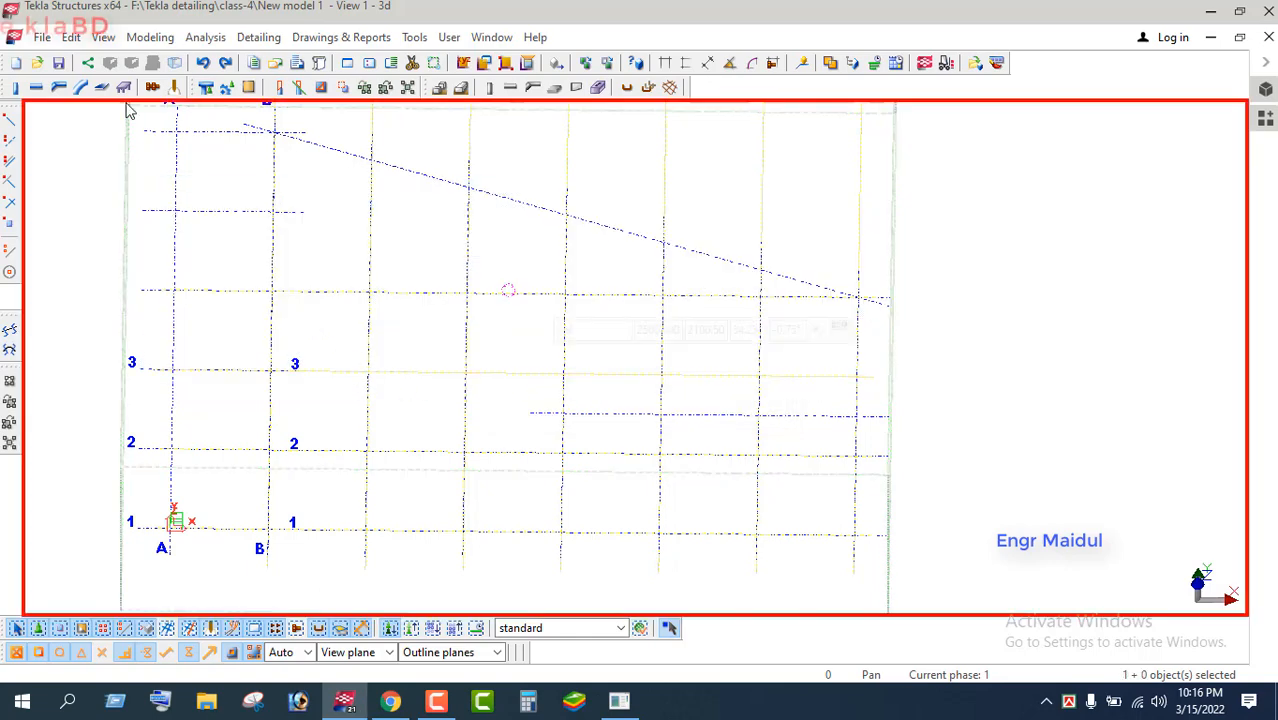
Add a shorter grid line along grid line 3, from grid line A to the third vertical grid line beyond B
left_click(150, 37)
left_click(178, 82)
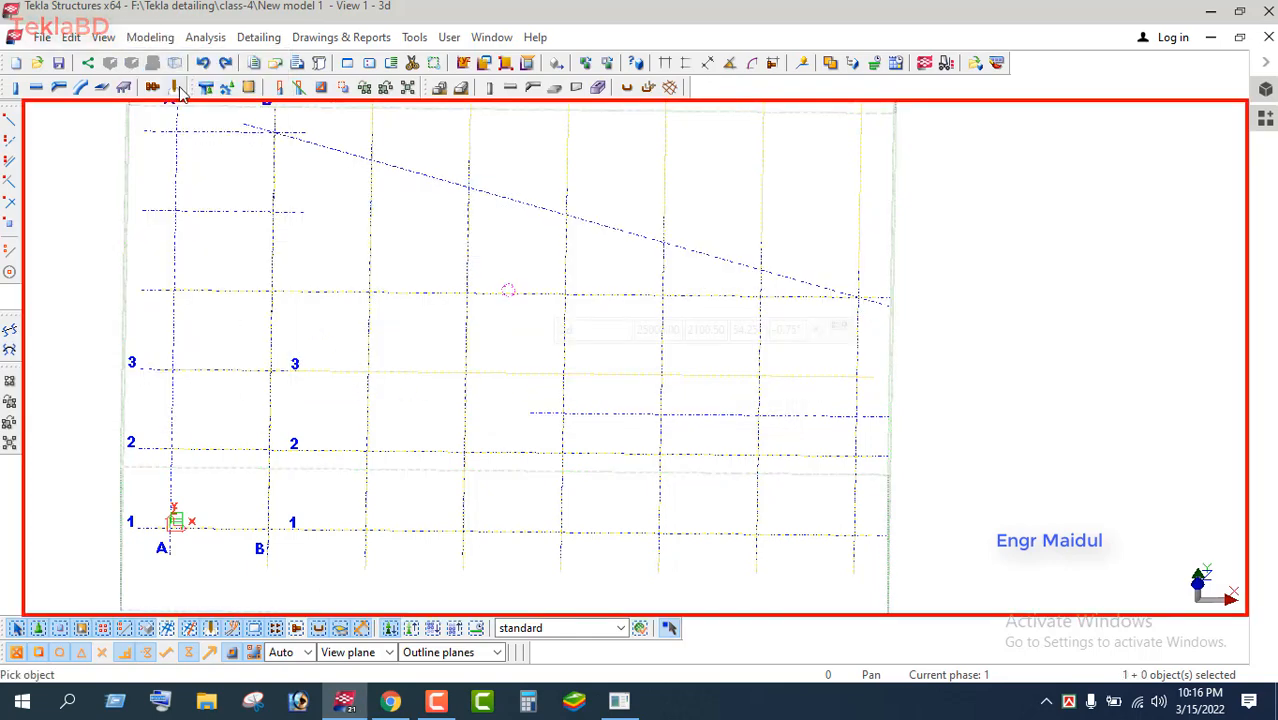
left_click(216, 368)
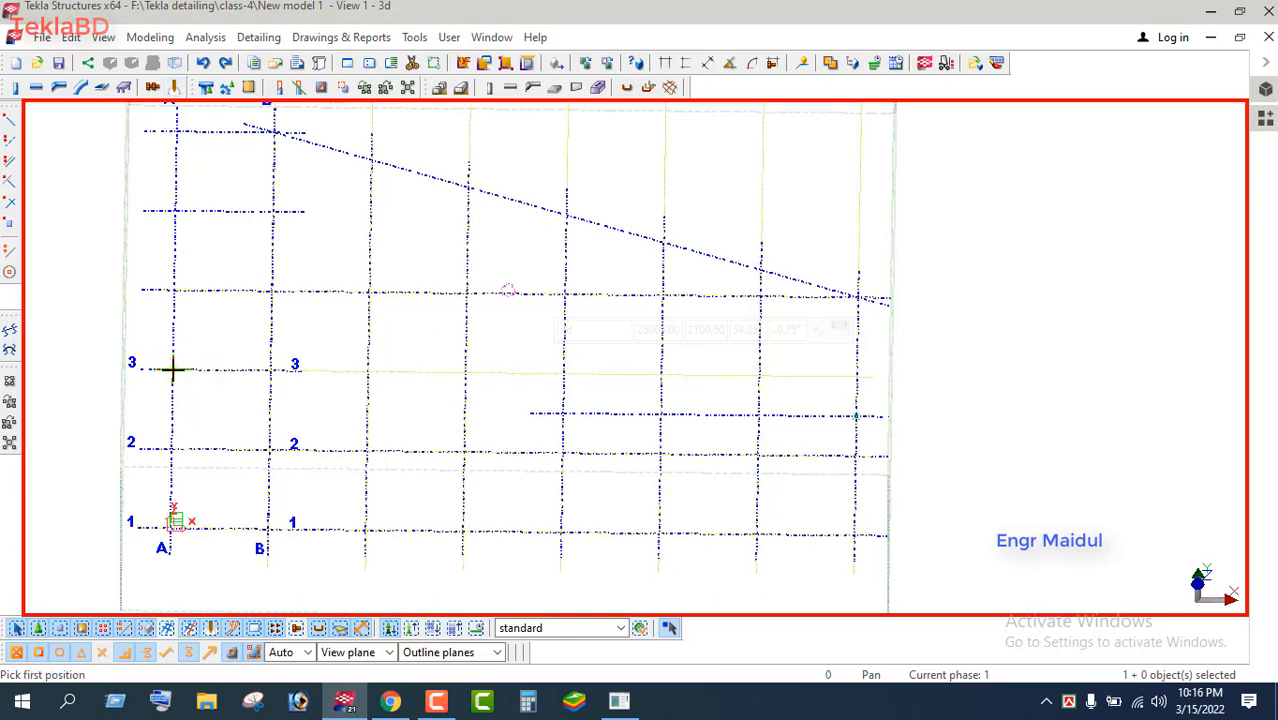
left_click(172, 369)
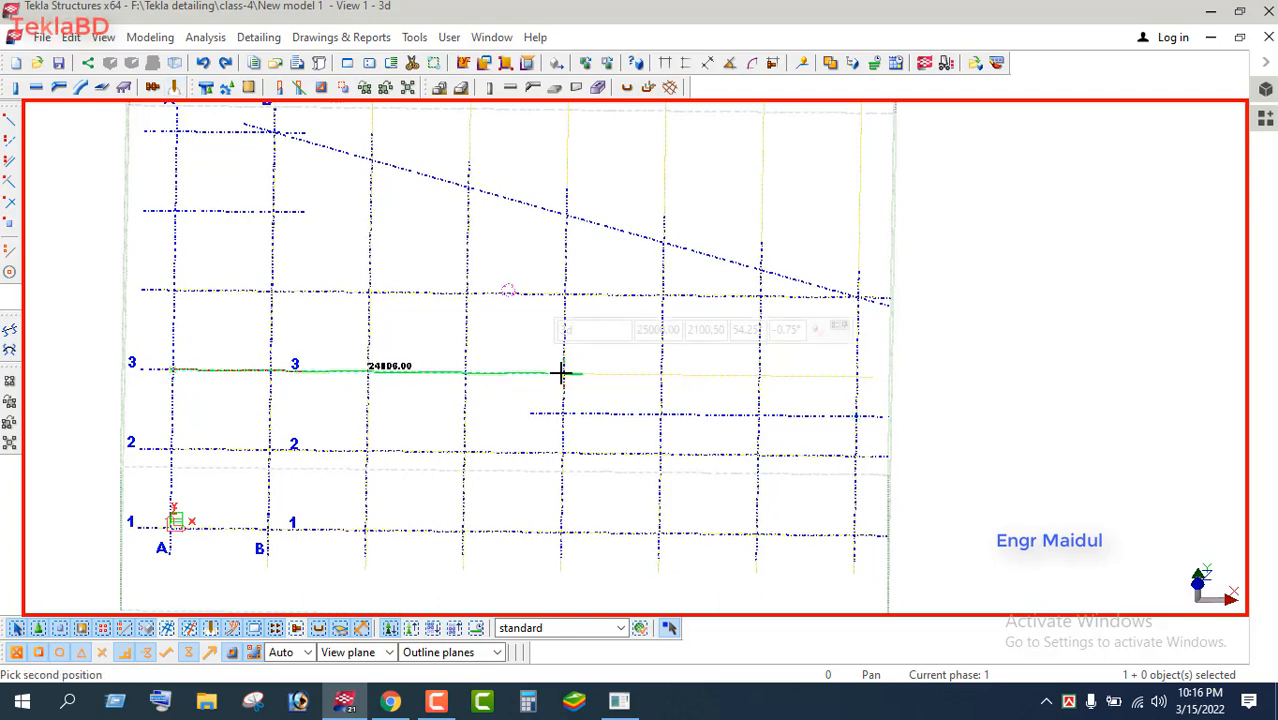
left_click(560, 373)
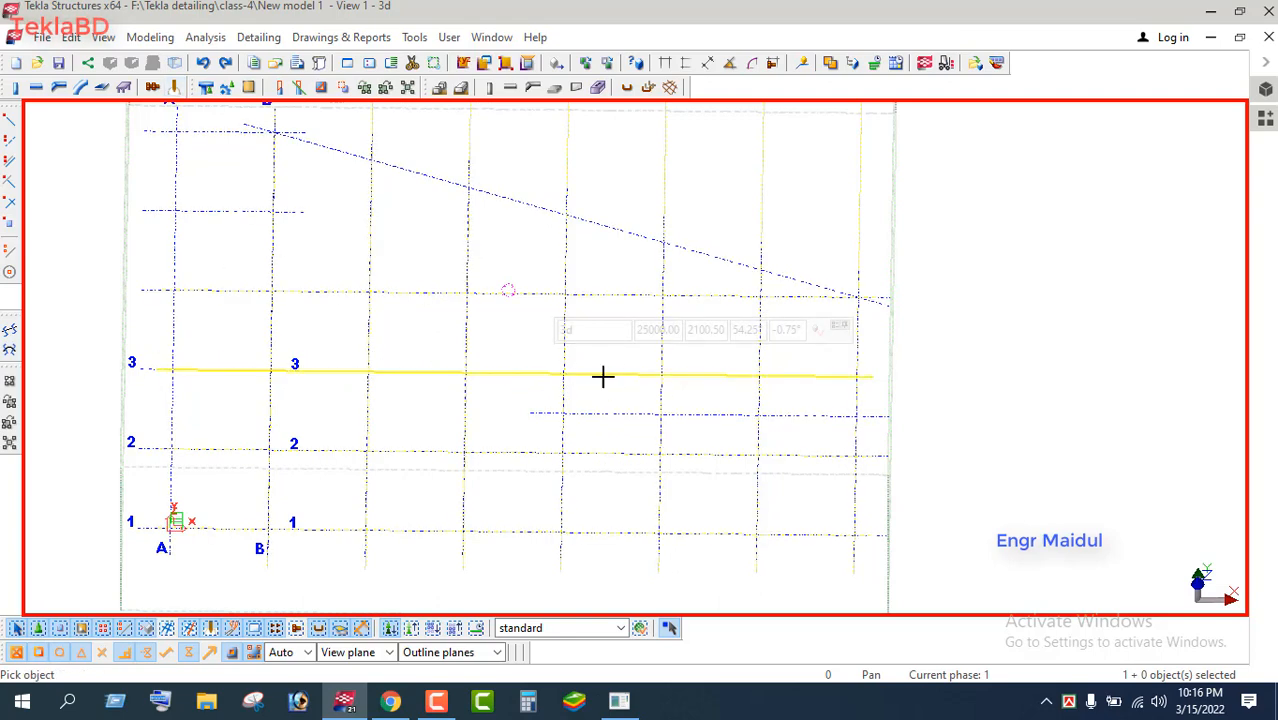
right_click(1018, 259)
left_click(1026, 270)
left_click(600, 416)
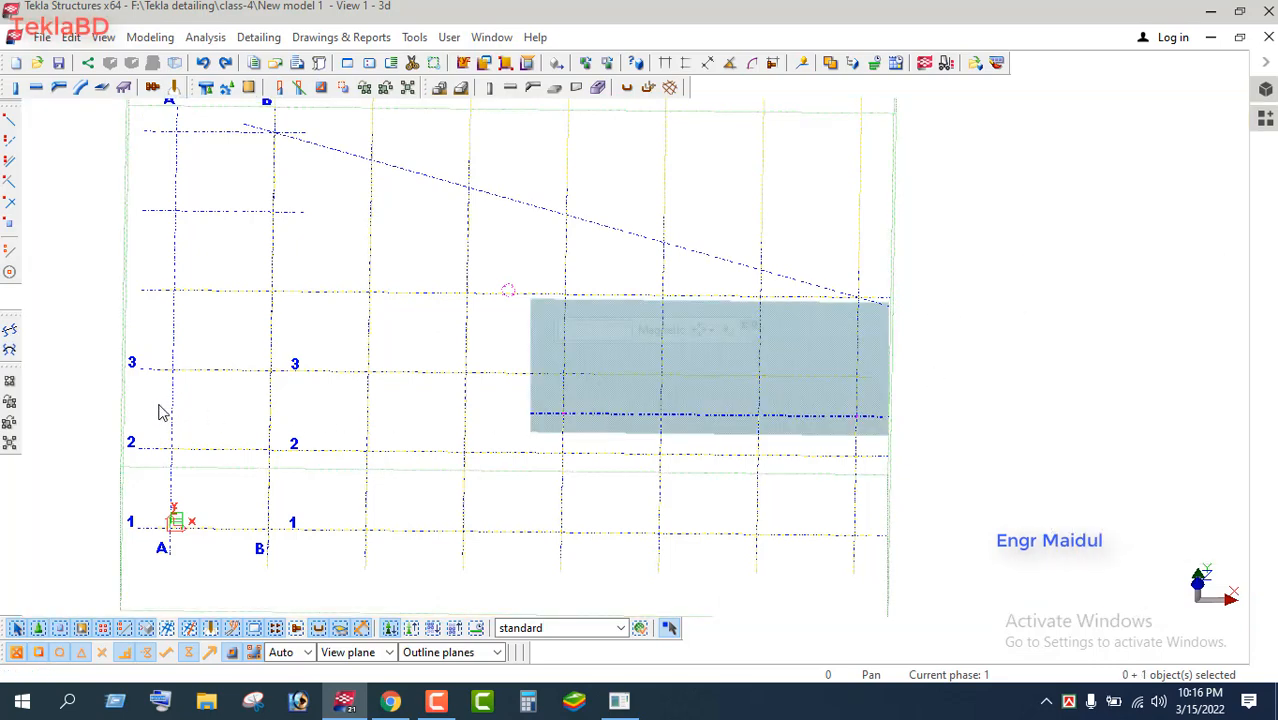
left_click(937, 320)
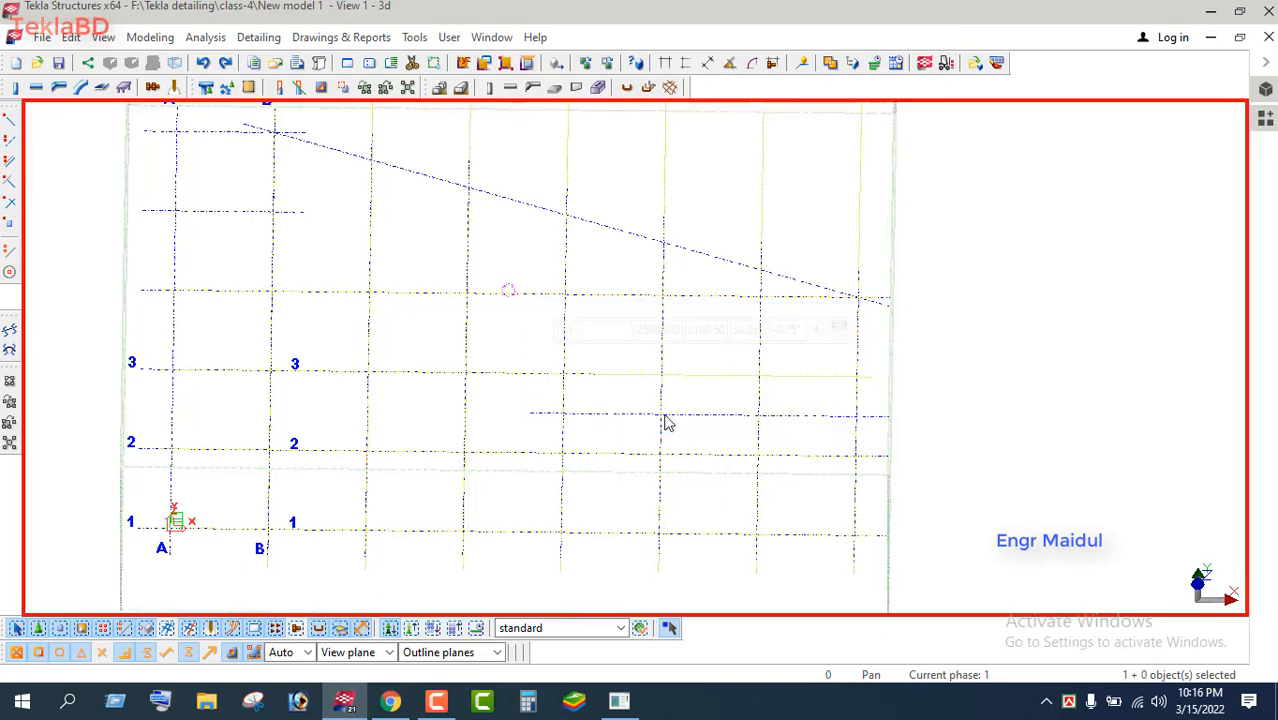
scroll(657, 420, "down", 2)
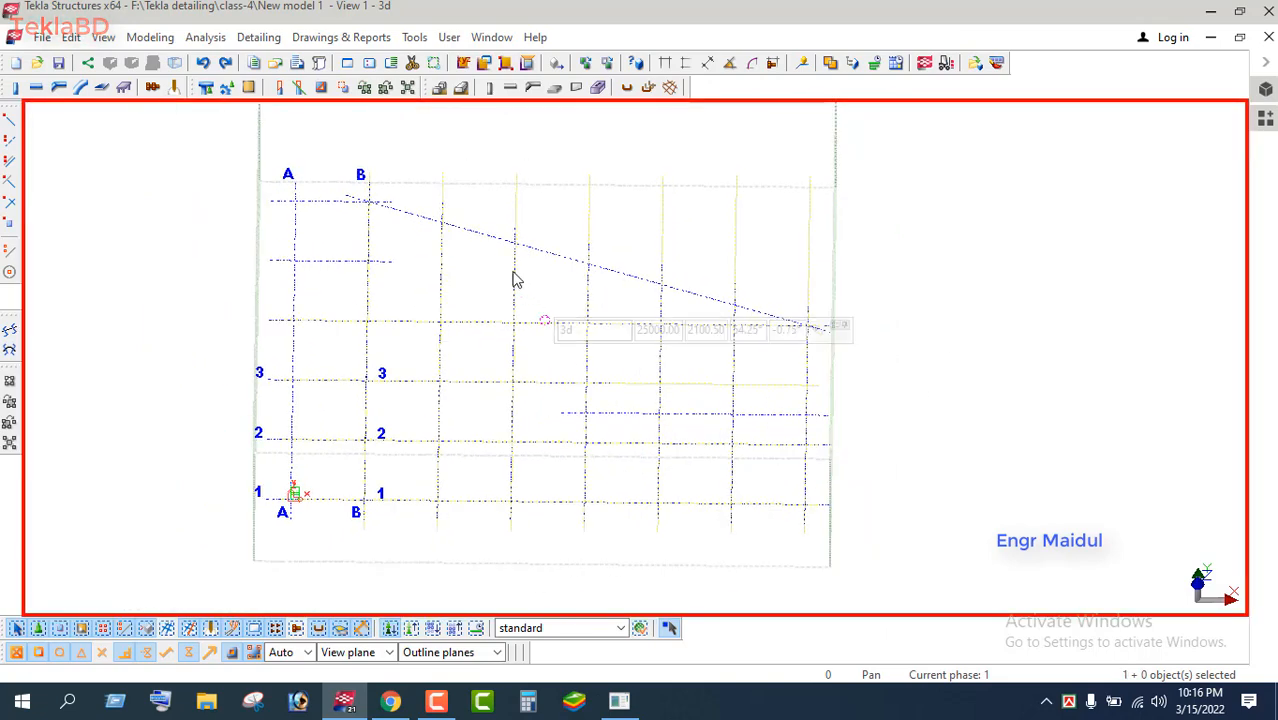
scroll(476, 248, "up", 2)
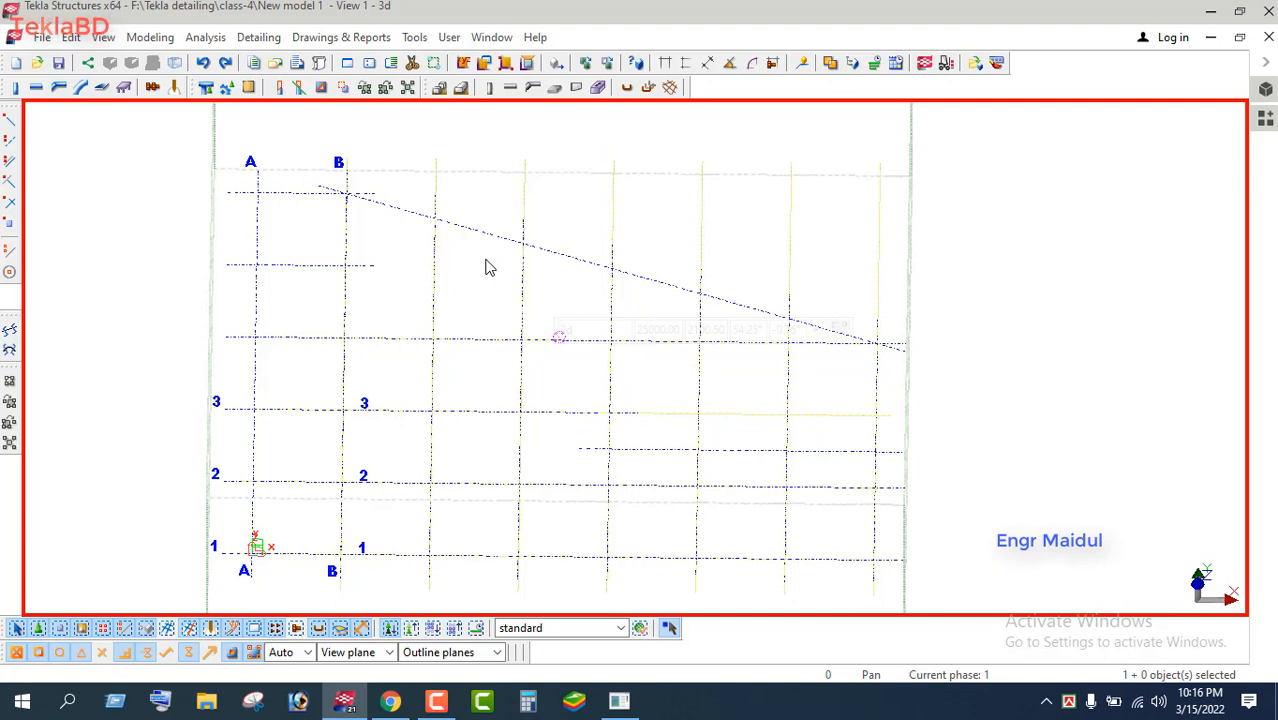
Add a grid line along the second-highest horizontal grid line, from grid line A to its intersection with the sloped grid line
left_click(307, 266)
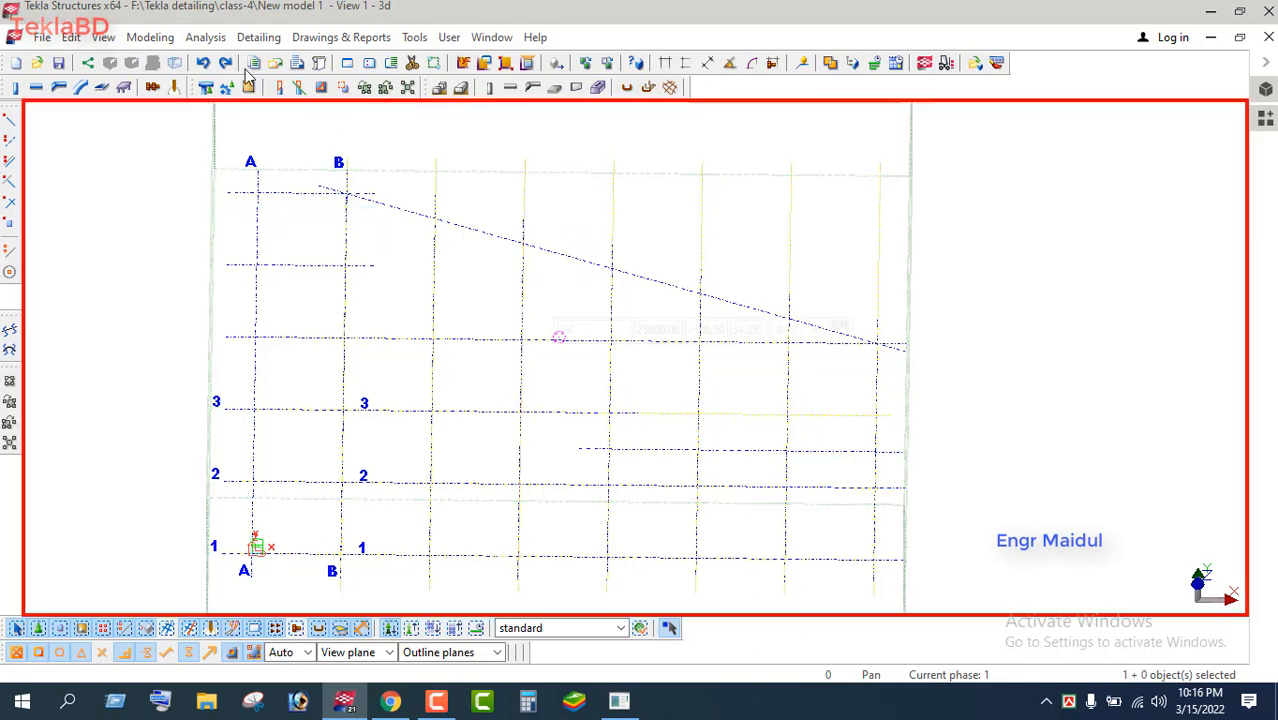
left_click(150, 37)
left_click(194, 87)
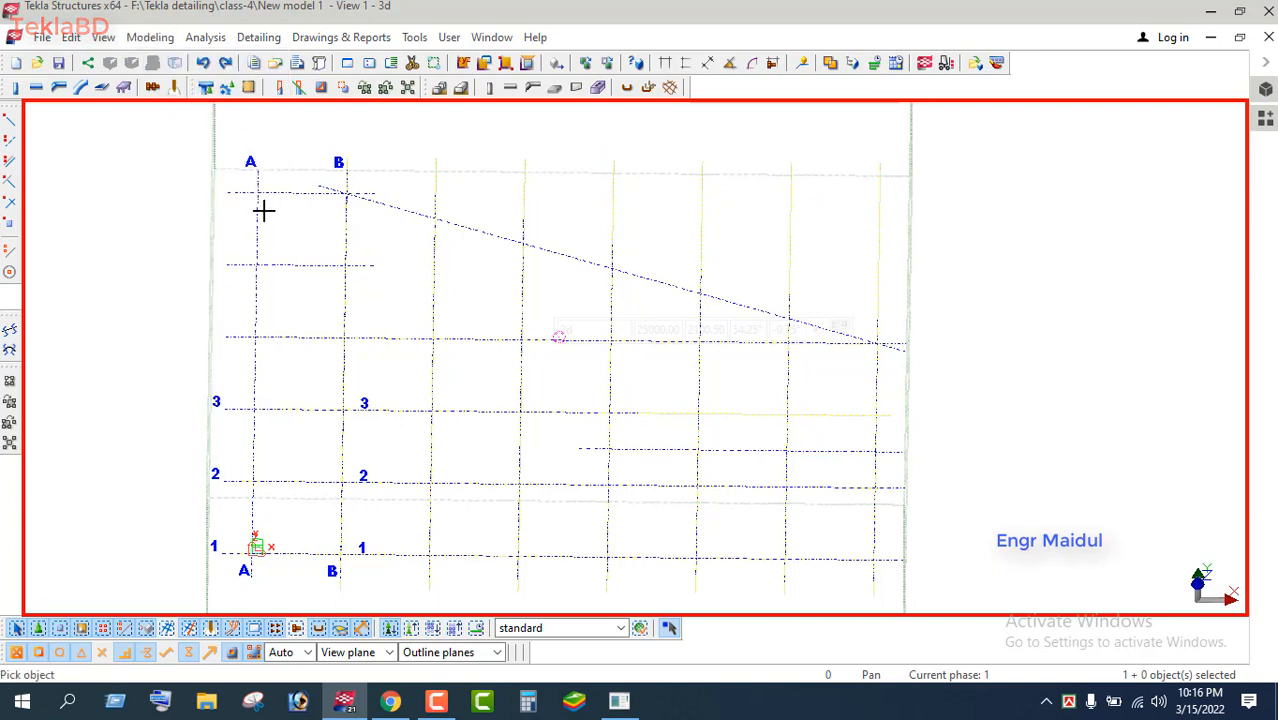
left_click(256, 265)
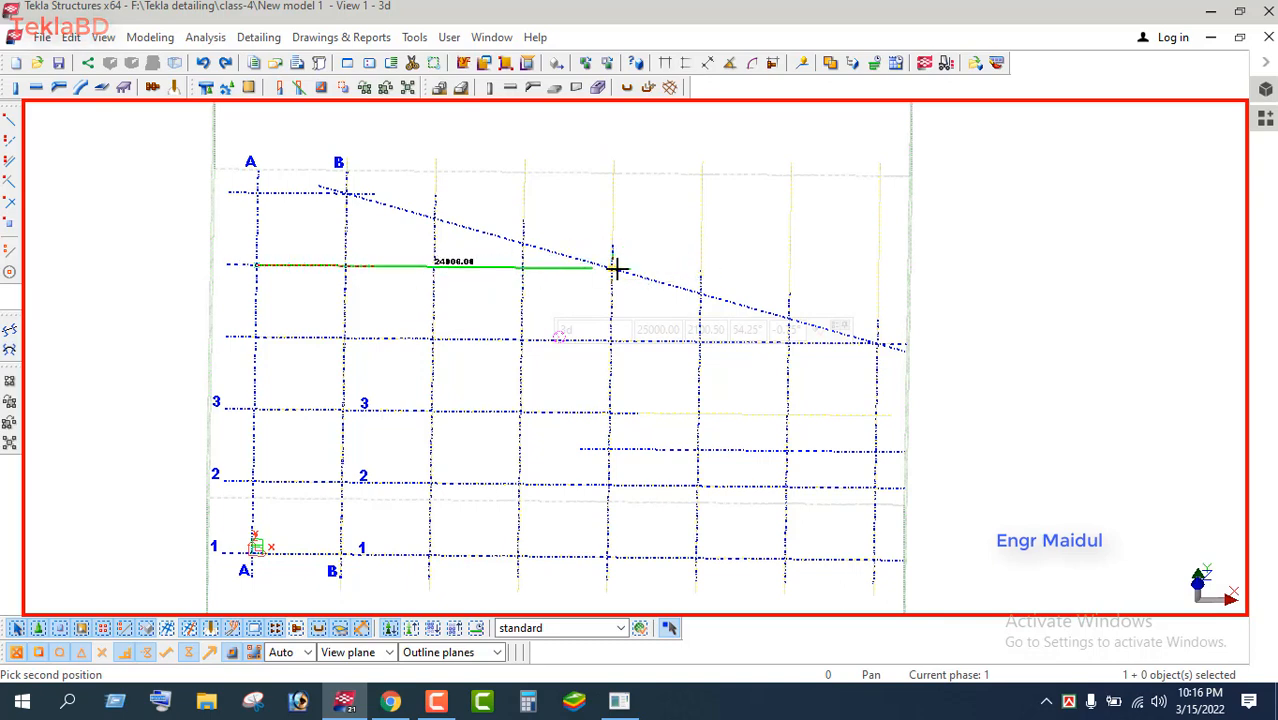
key("Escape")
right_click(660, 188)
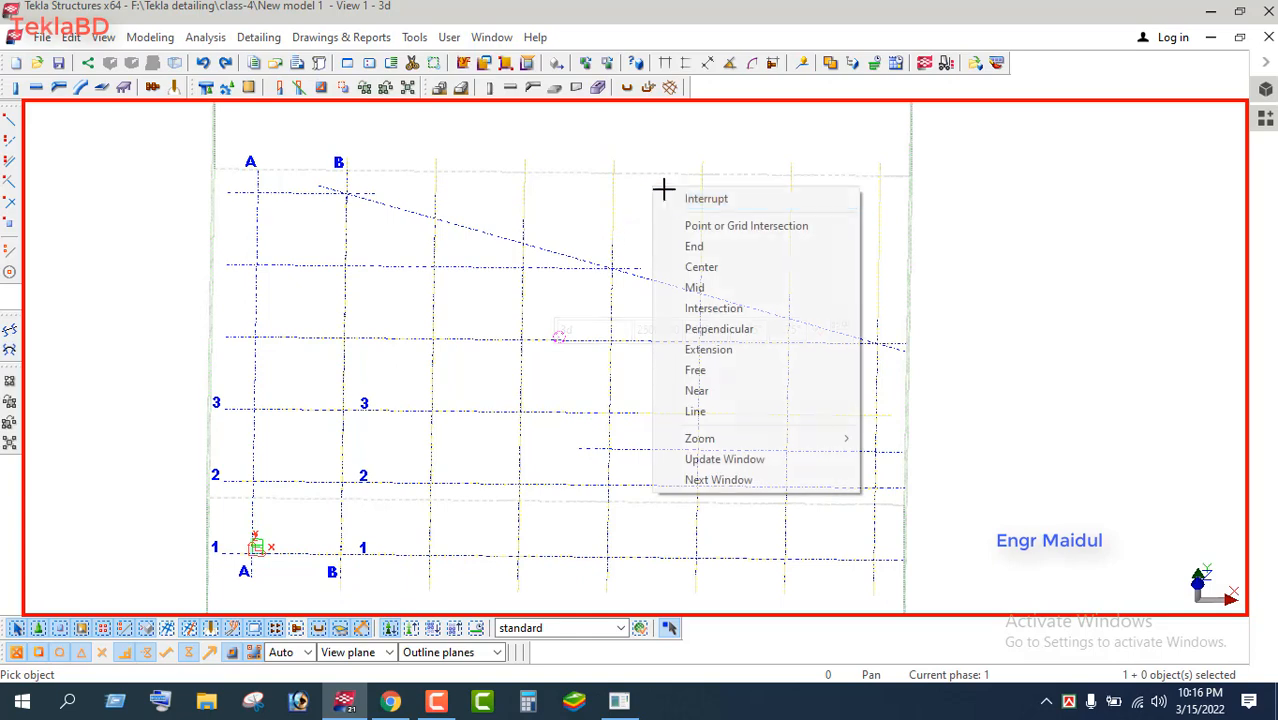
left_click(700, 194)
Delete the six vertical construction lines beyond grid line B, keeping the grid lines along them
scroll(522, 186, "down", 3)
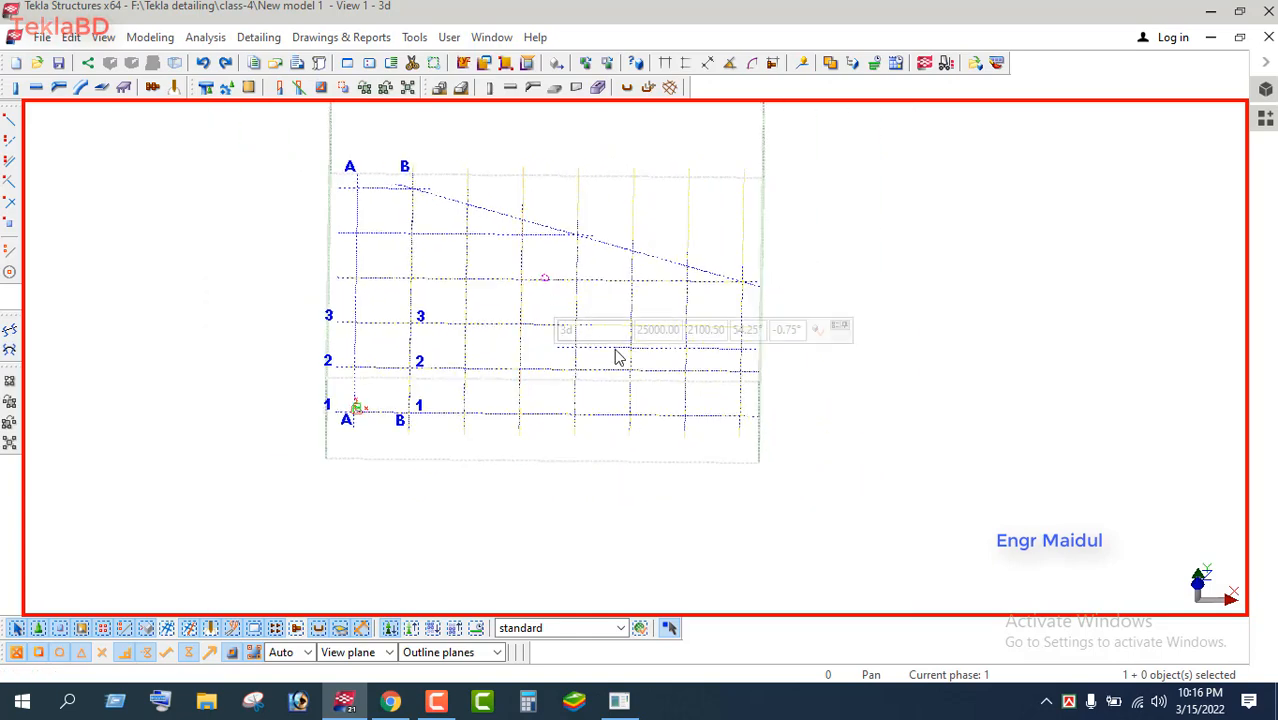
scroll(613, 357, "up", 1)
scroll(499, 442, "down", 1)
scroll(610, 258, "up", 1)
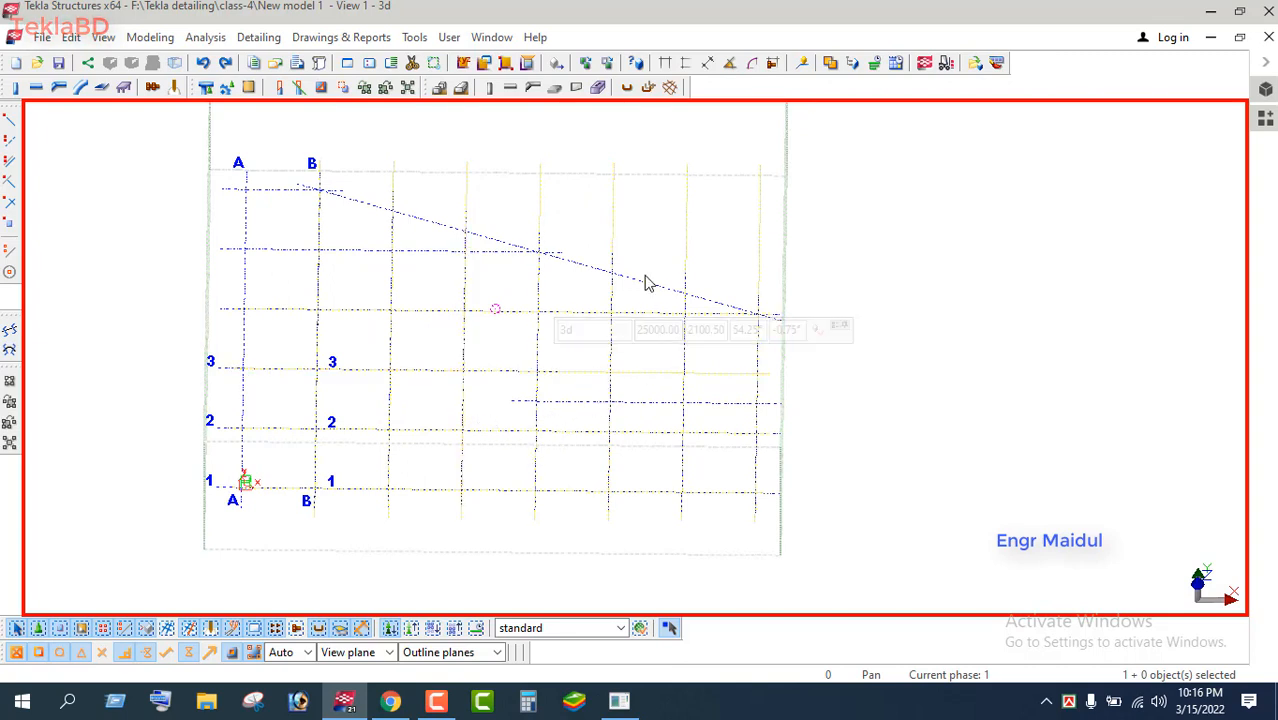
left_click_drag(766, 242, 610, 205)
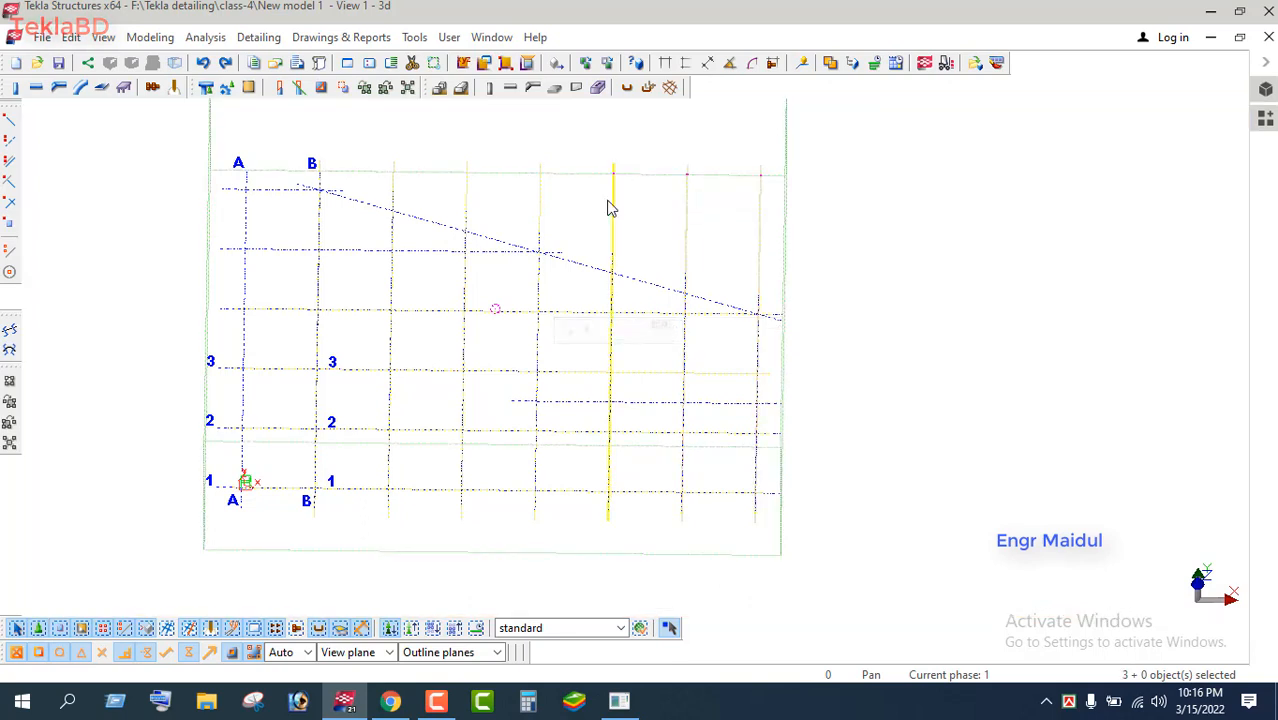
left_click(688, 218)
left_click(746, 218)
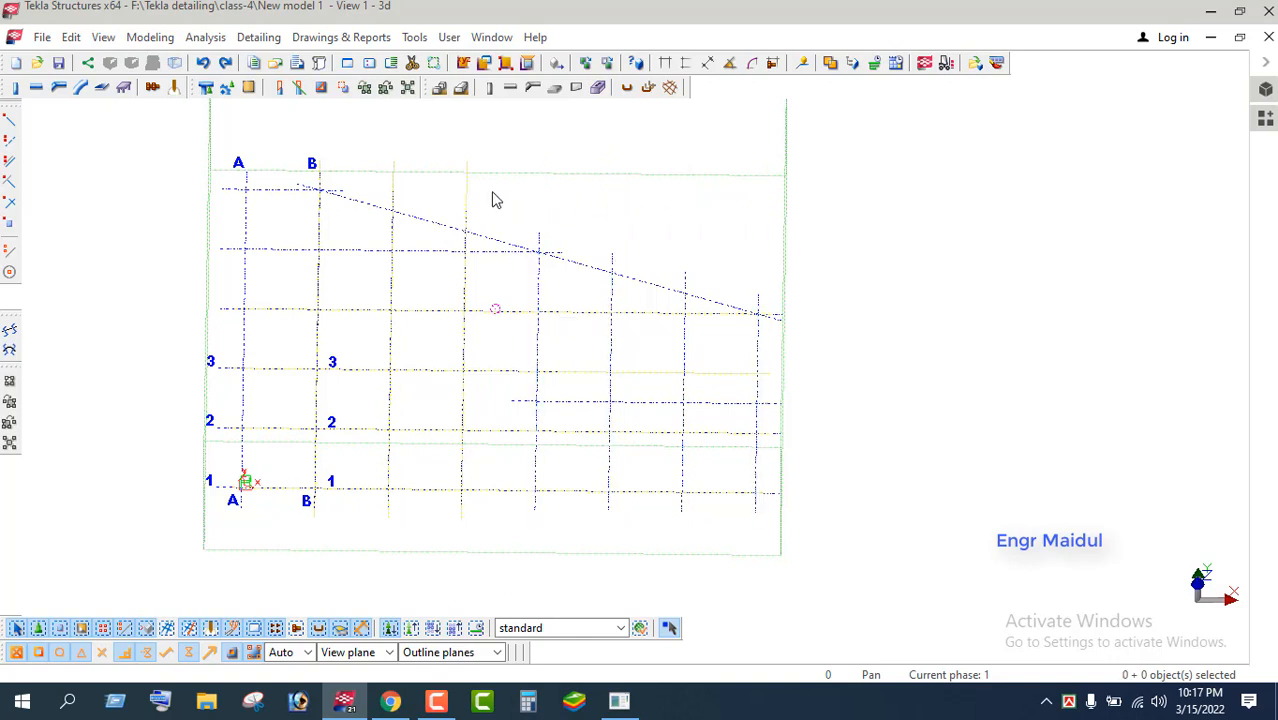
left_click(395, 194)
left_click(380, 196)
Delete the construction line along grid line 3, keeping the grid line
left_click(587, 374)
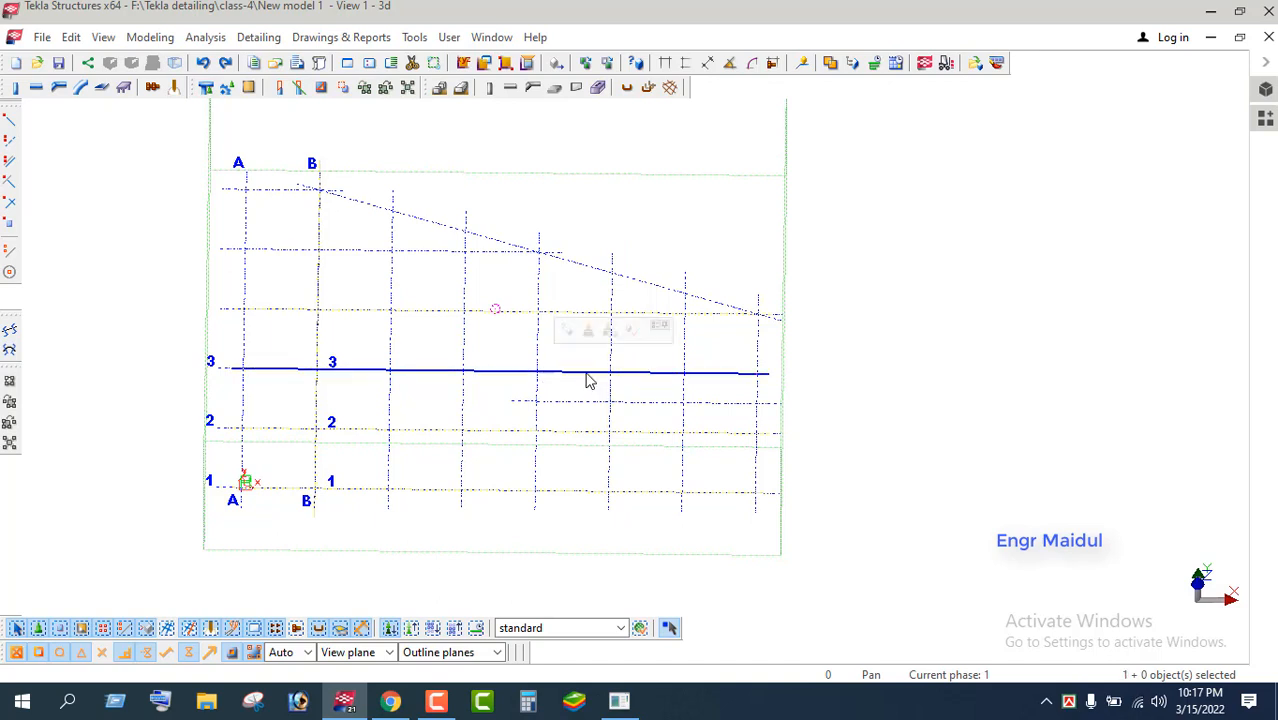
key("Delete")
left_click(574, 440)
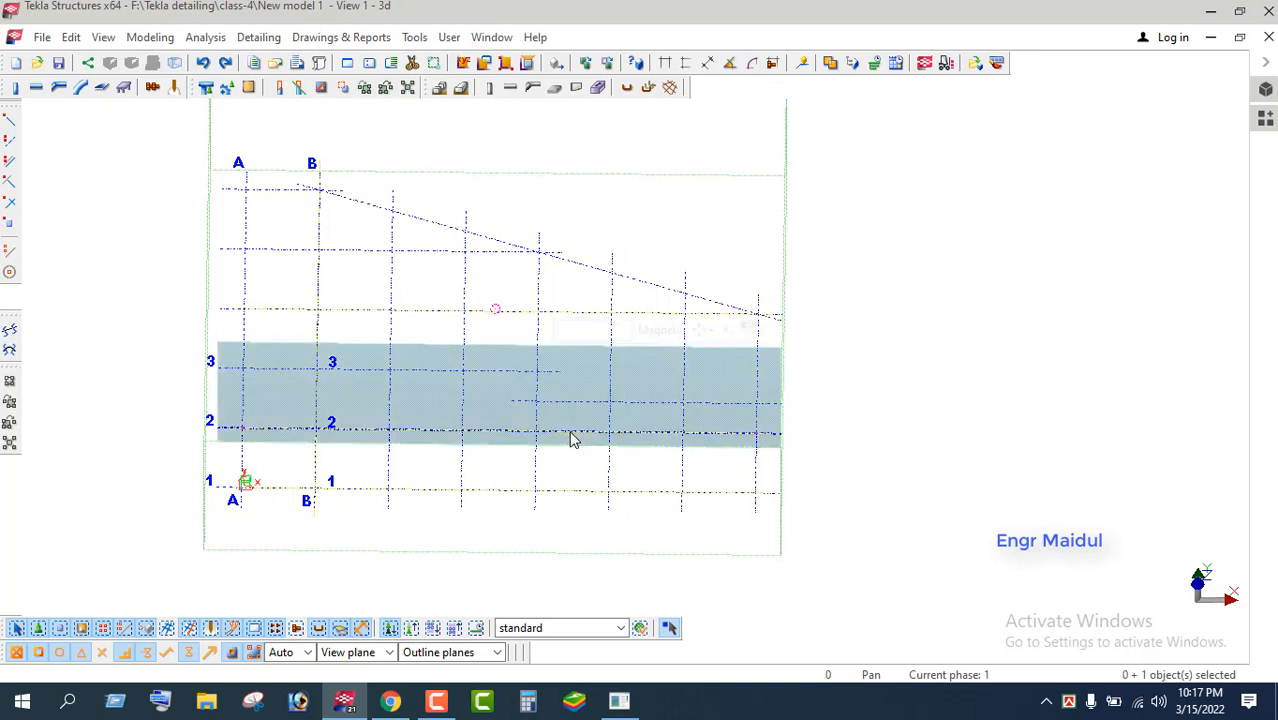
left_click(800, 506)
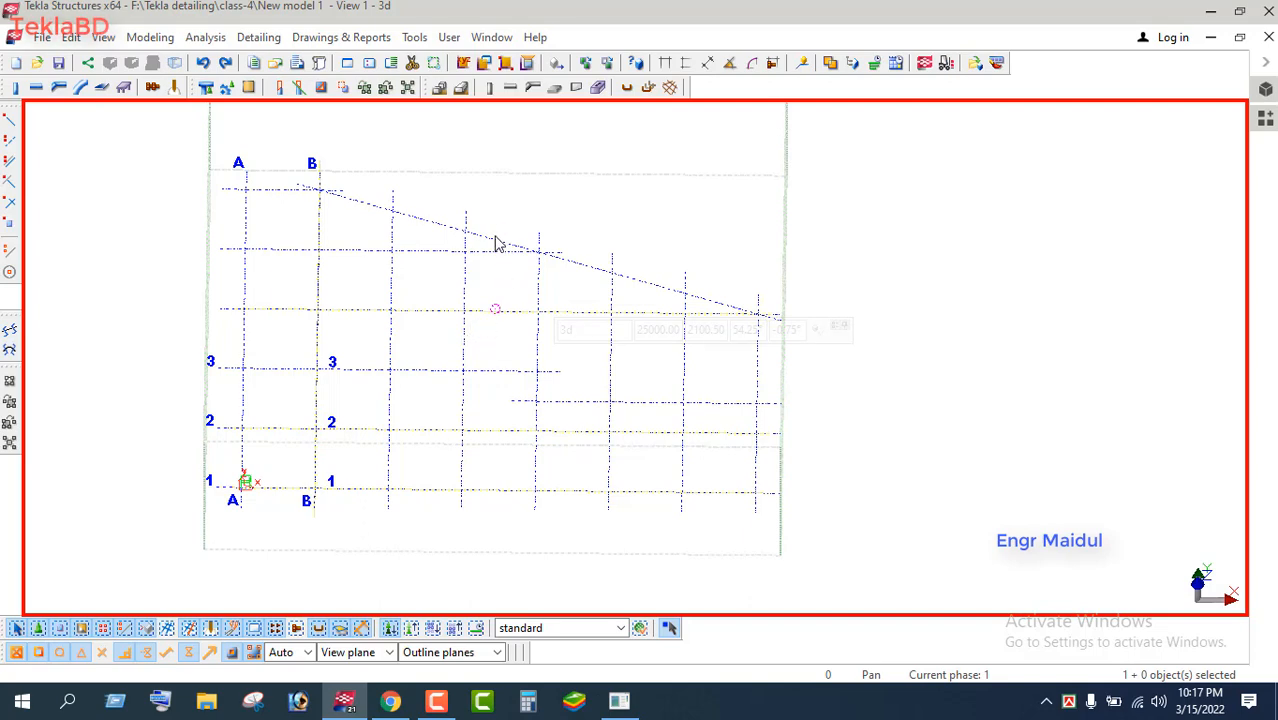
Delete the original short grid lines 2 and 3 and the two unlabelled short ones above them between grid lines A and B
scroll(497, 243, "down", 2)
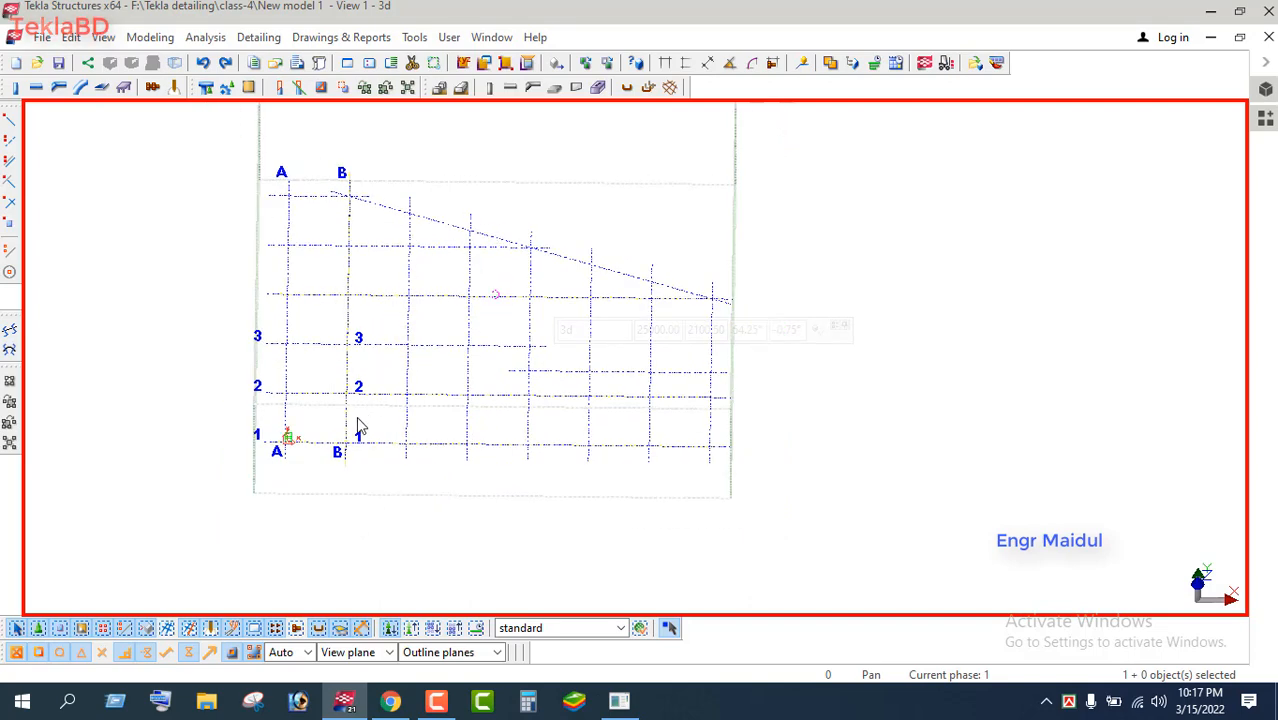
scroll(360, 427, "up", 1)
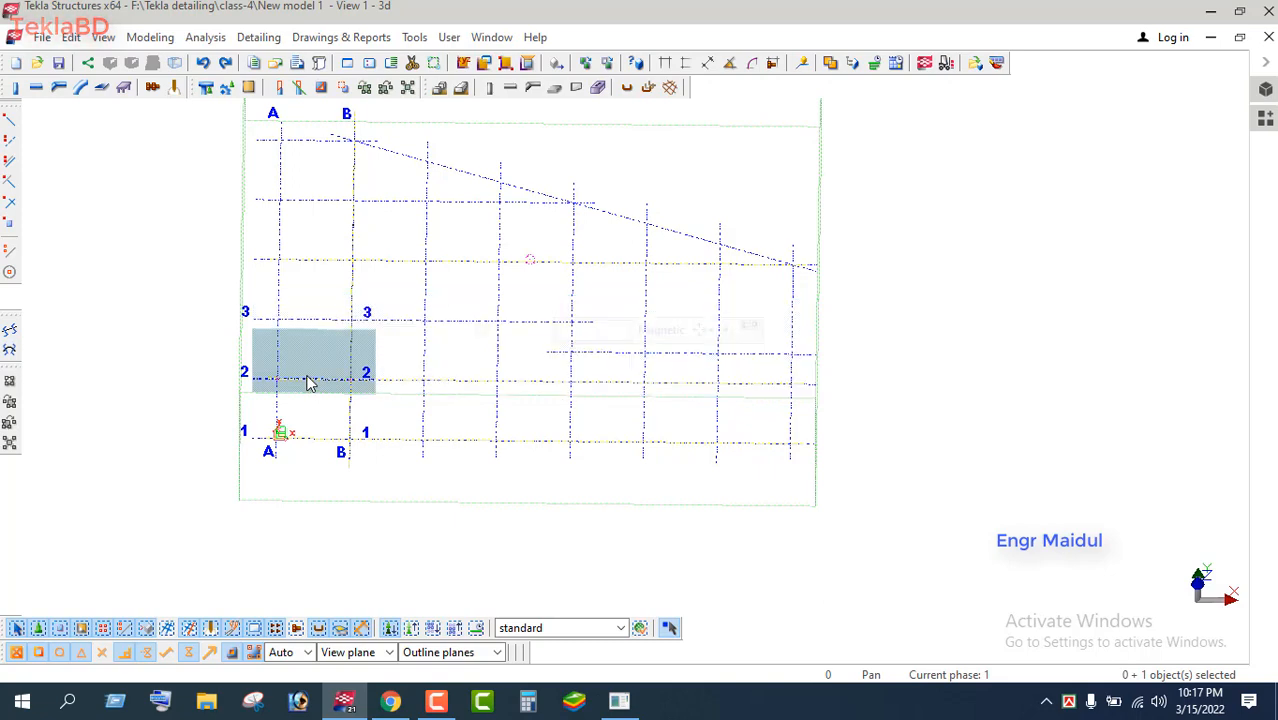
key("Delete")
left_click(592, 388)
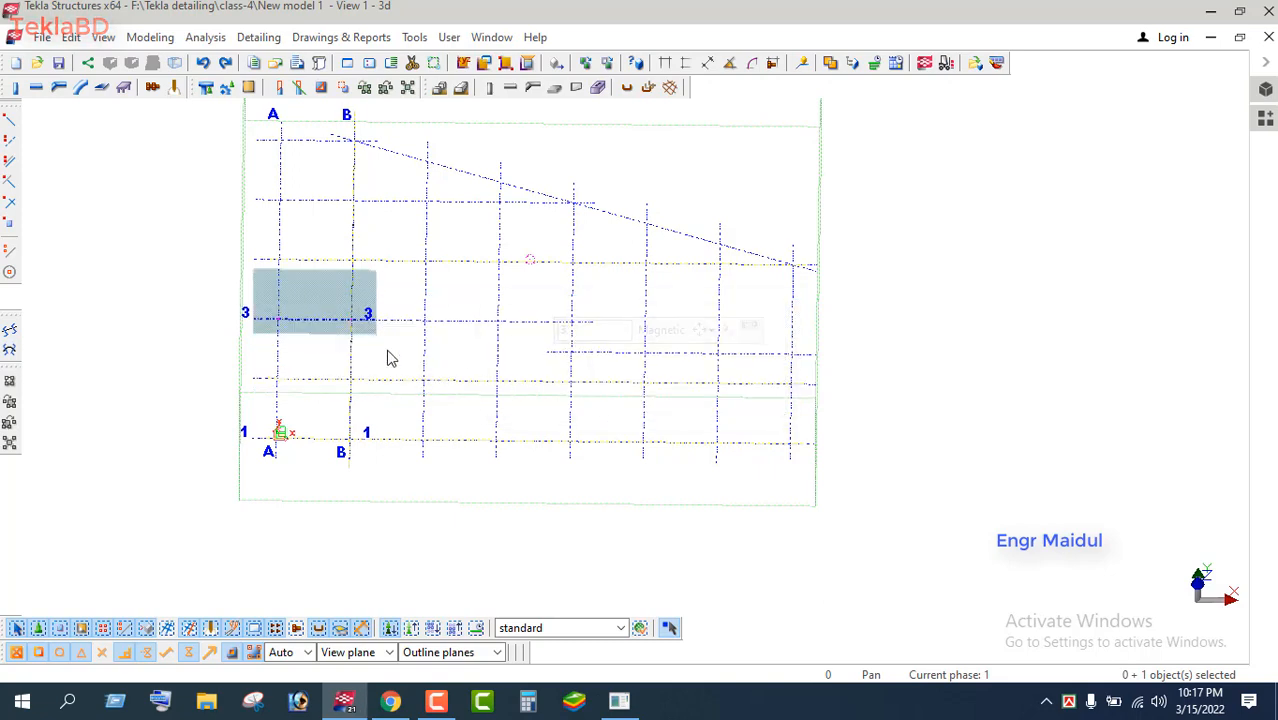
key("Delete")
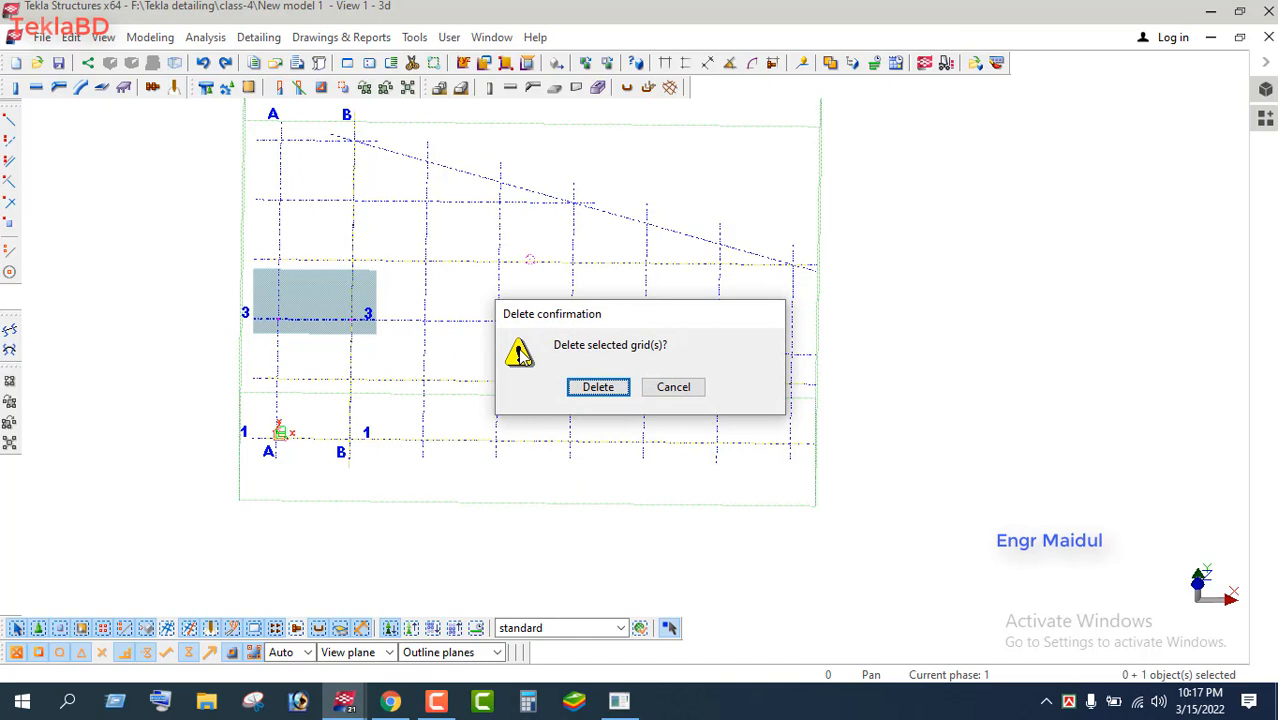
left_click(608, 388)
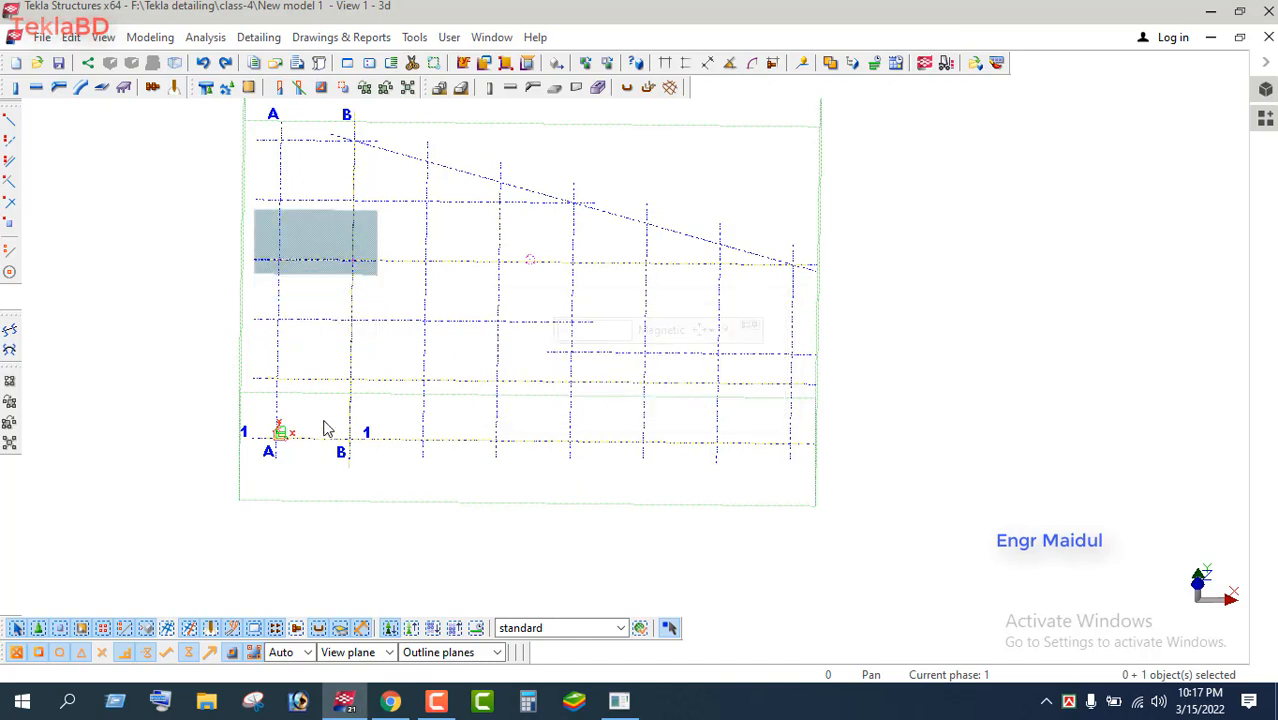
key("Delete")
left_click(610, 389)
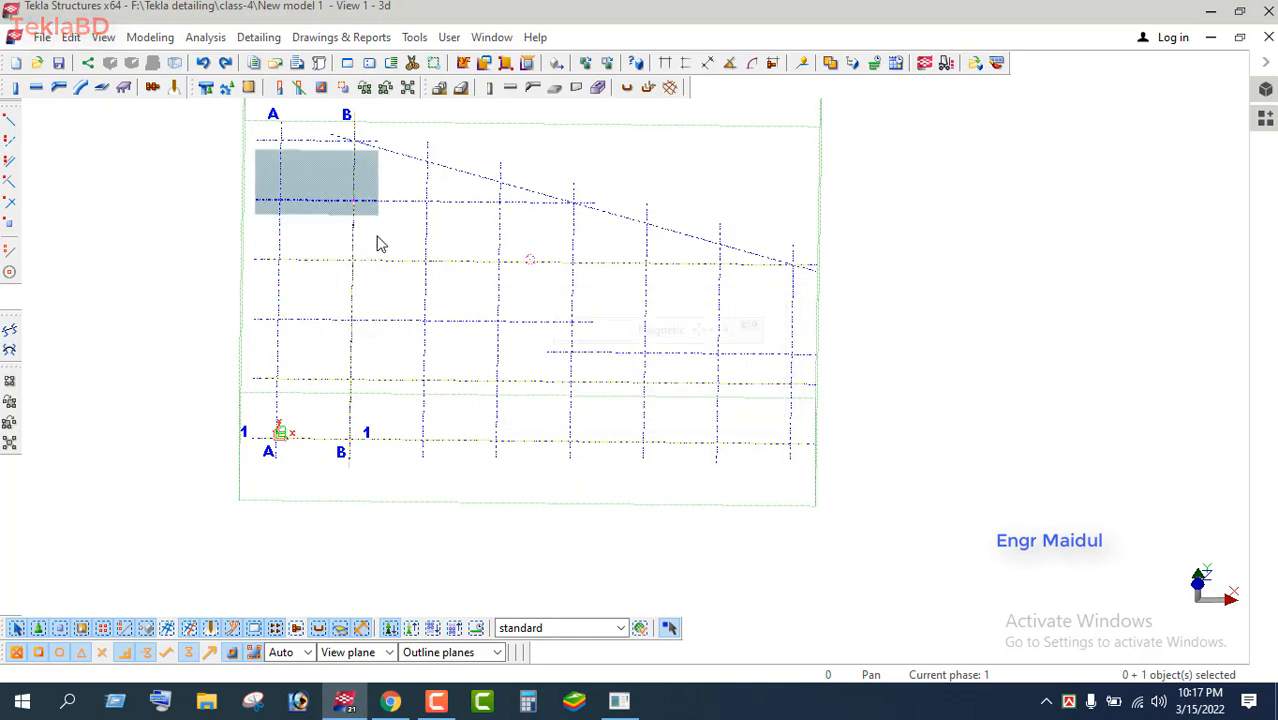
key("Delete")
left_click(606, 388)
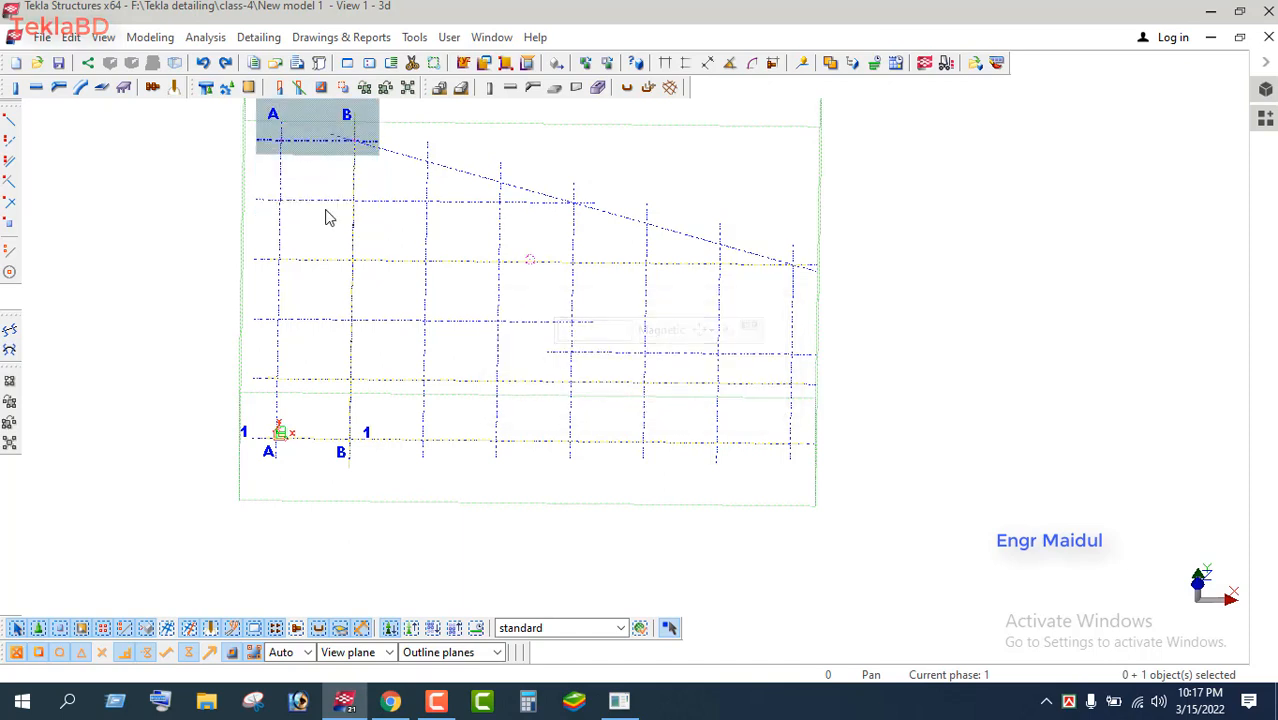
Try deleting the topmost short grid line between A and B, and undo that deletion
key("Delete")
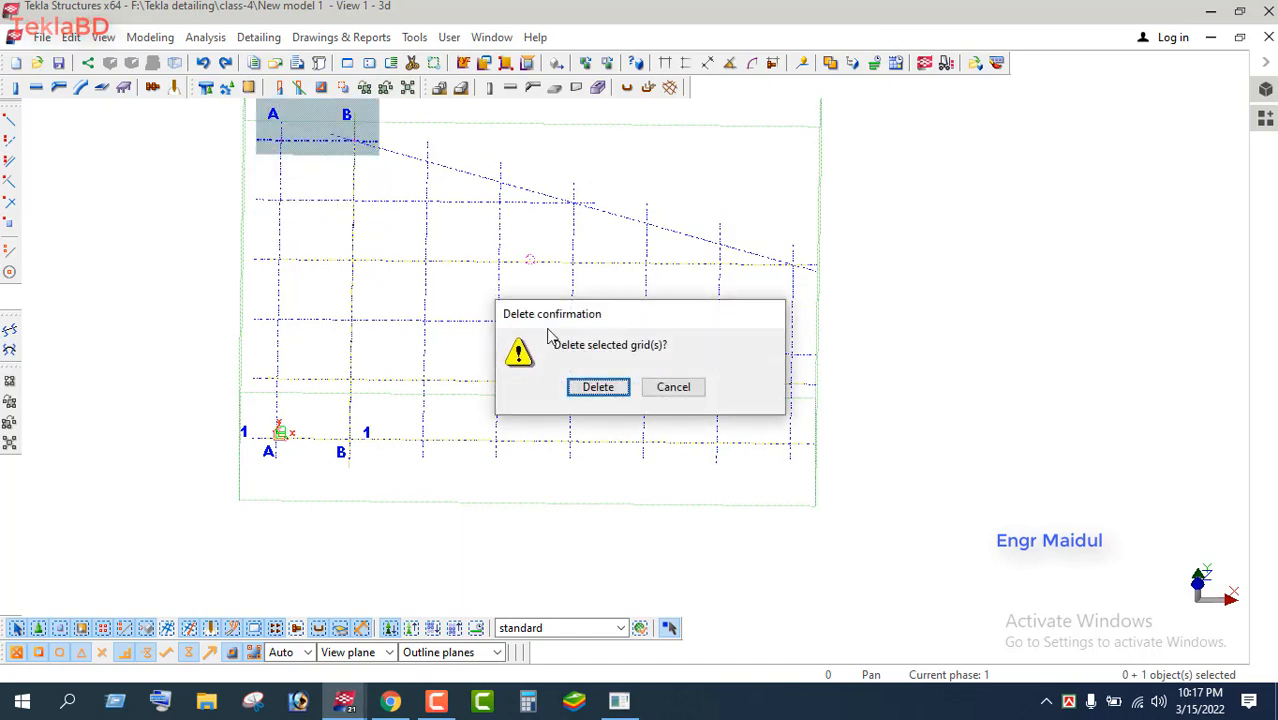
left_click(597, 387)
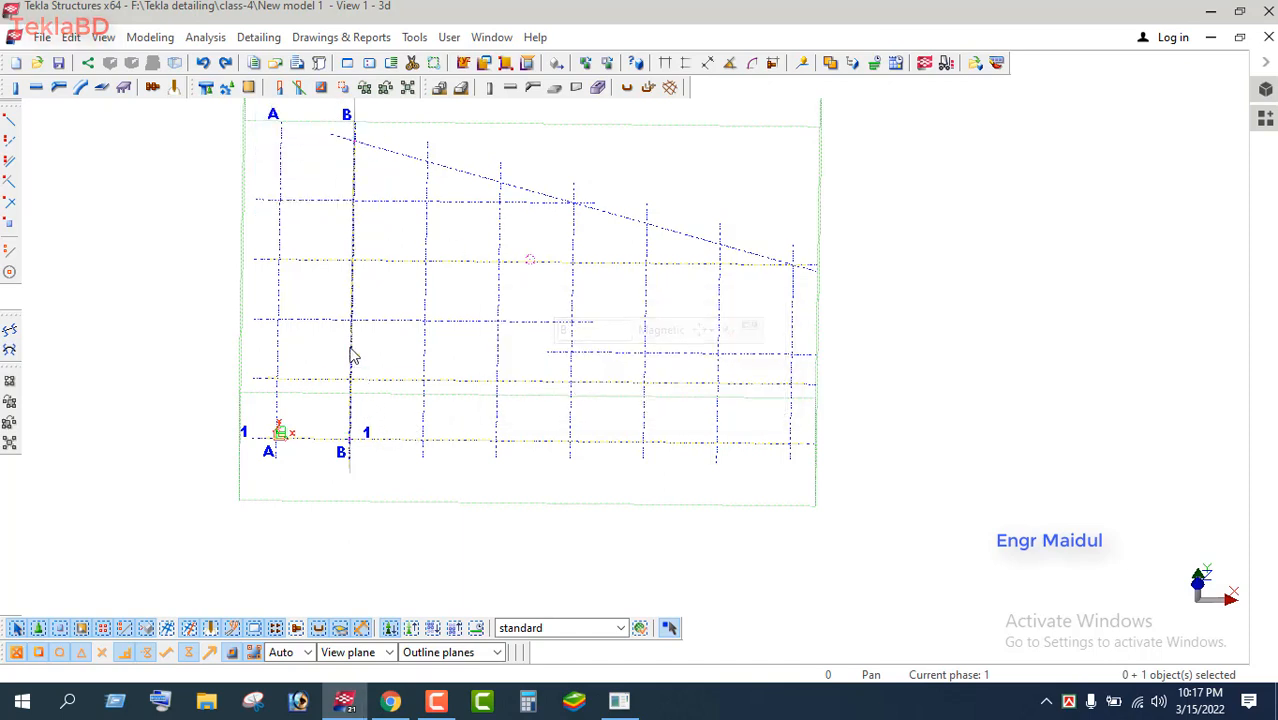
key("ctrl+z")
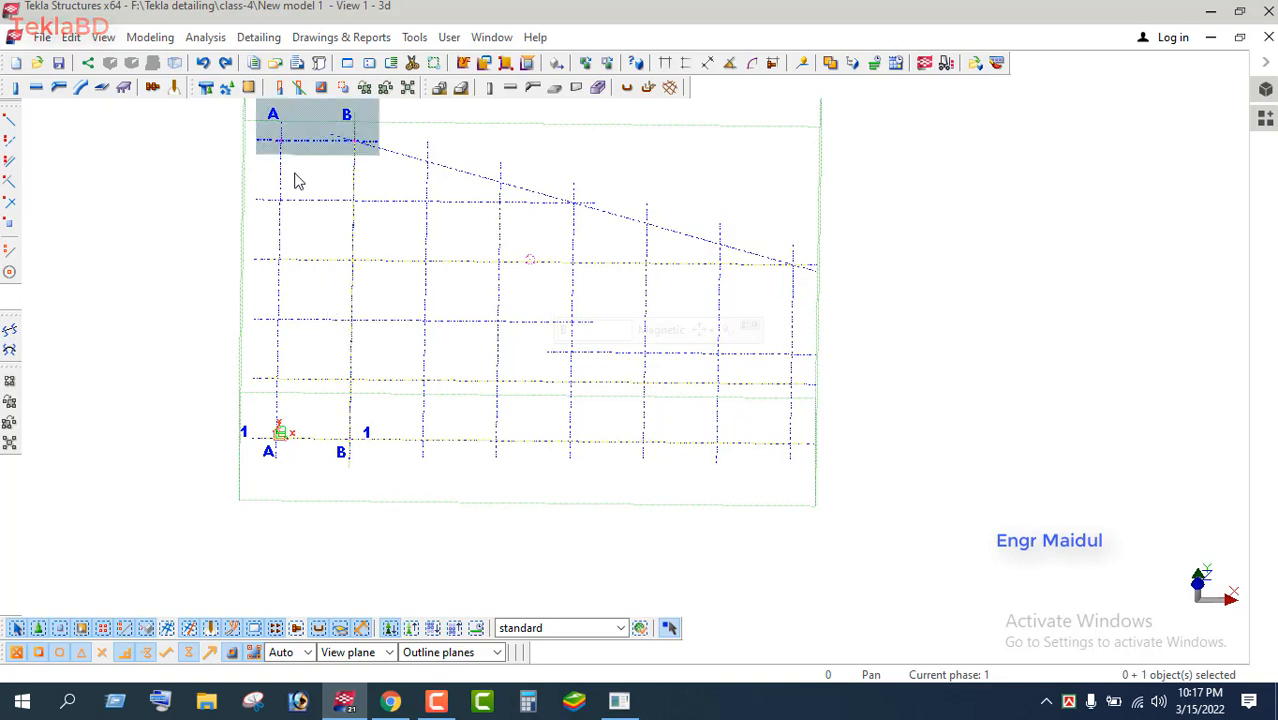
Delete the original short grid line 1 between A and B, keeping the full-length line along it
left_click(311, 446)
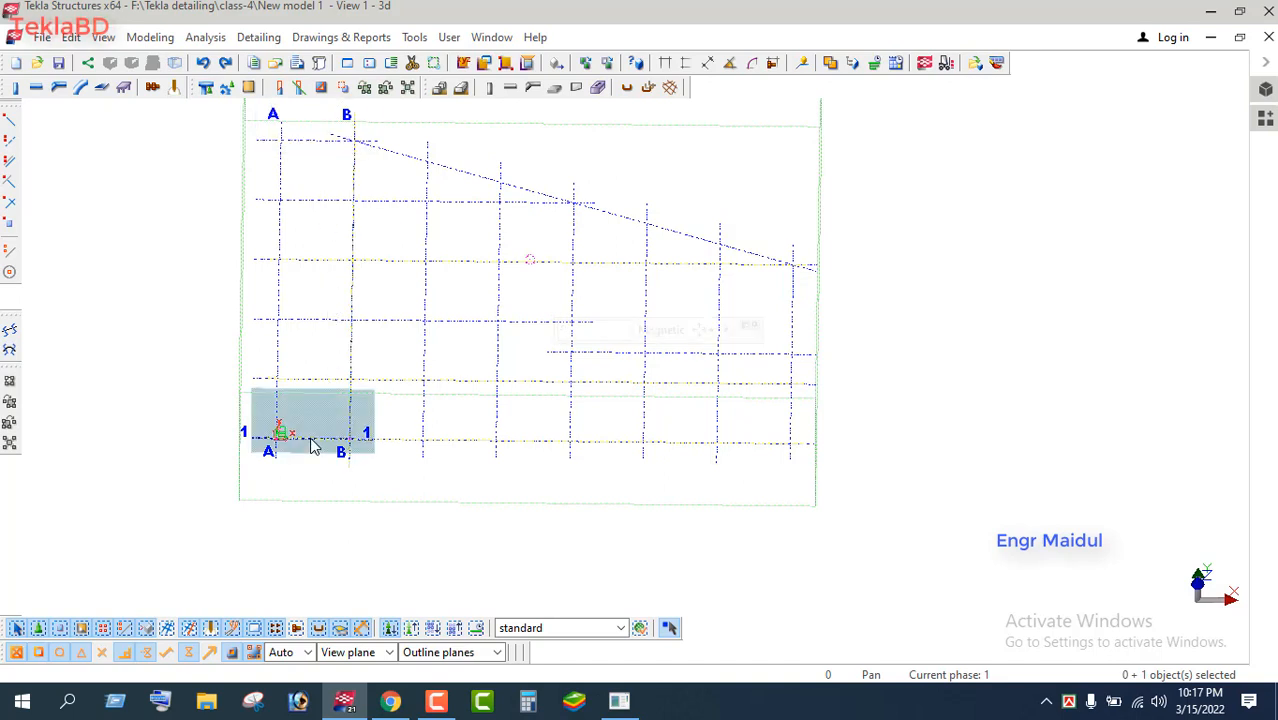
key("Delete")
left_click(605, 389)
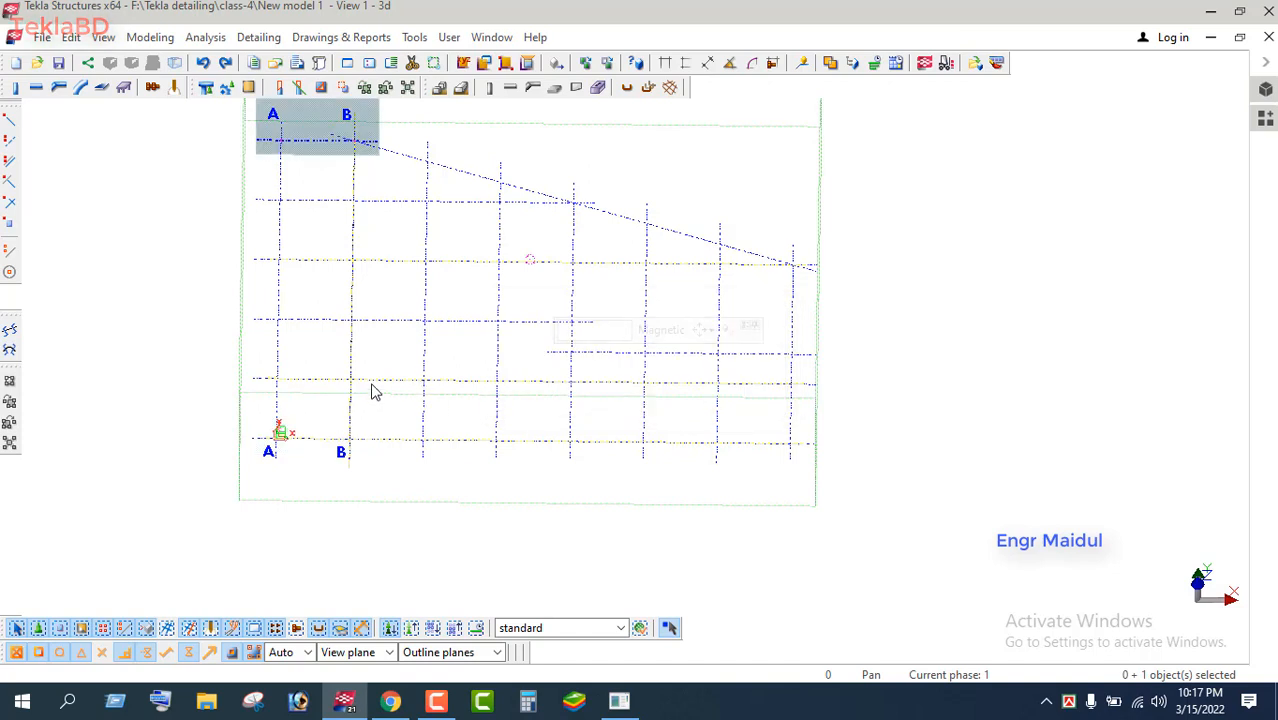
key("ctrl+z")
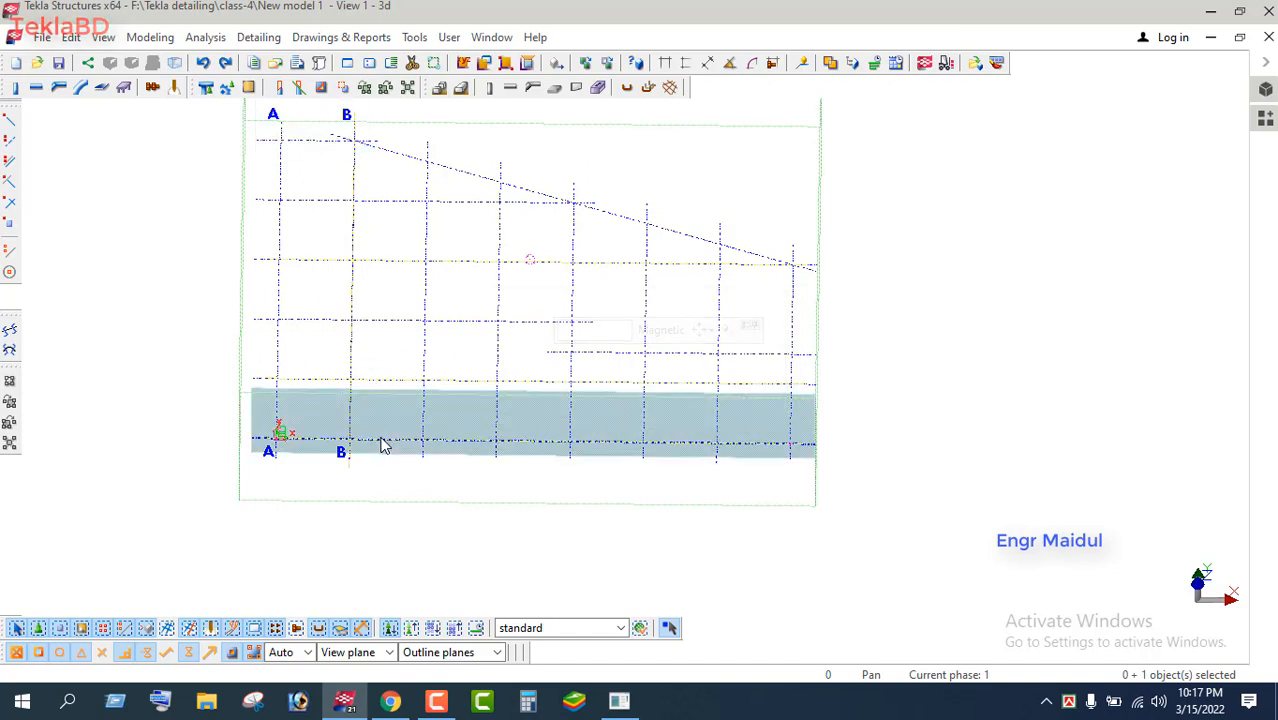
Label the lowest full-length horizontal grid line A
double_click(383, 446)
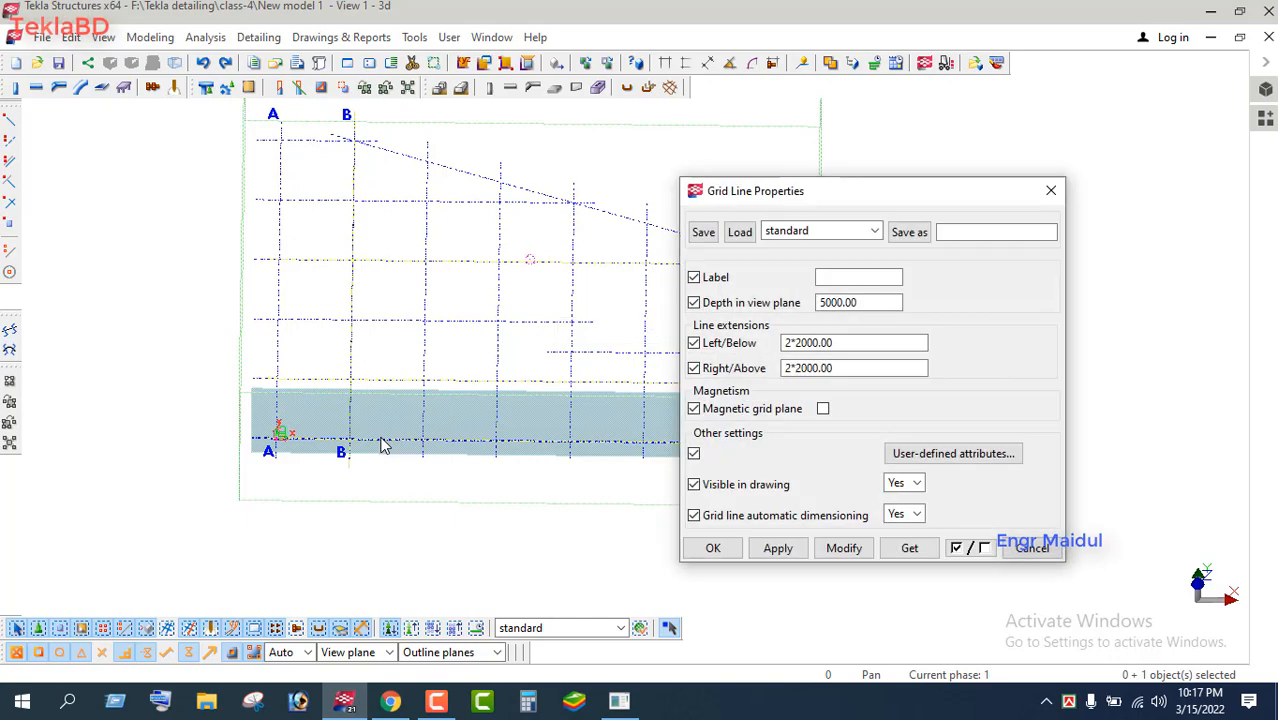
left_click(855, 277)
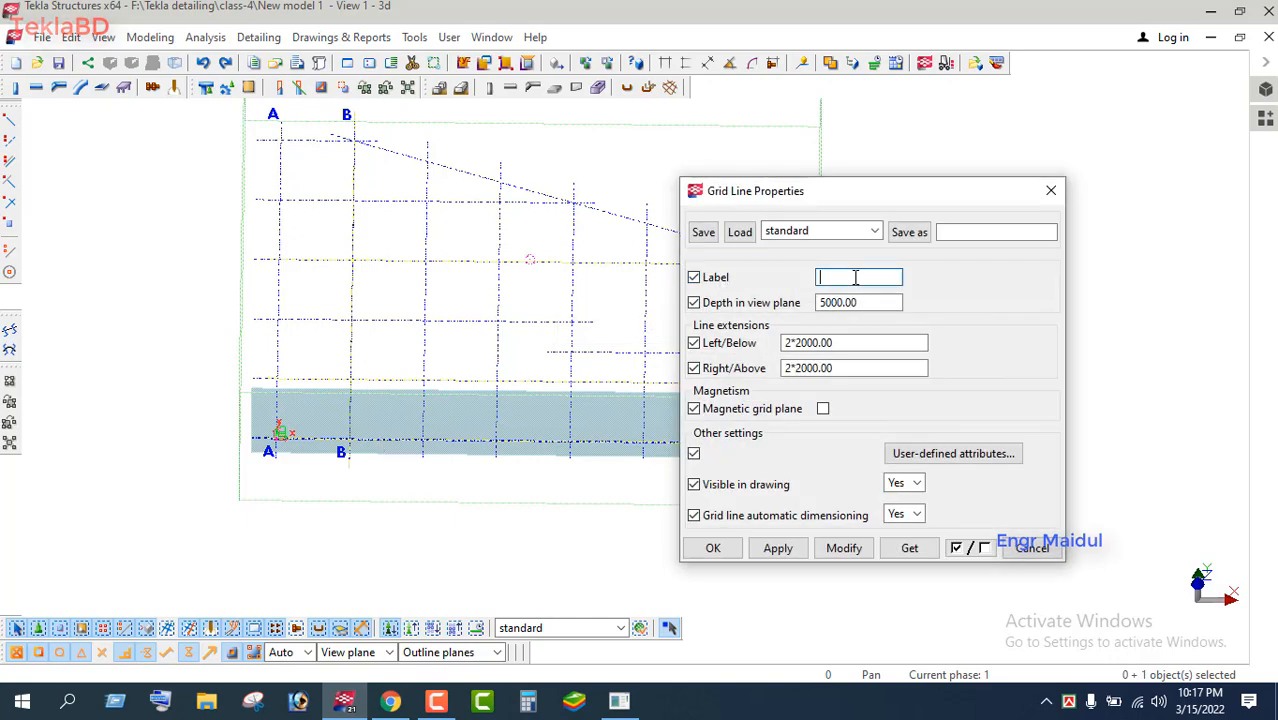
type("A")
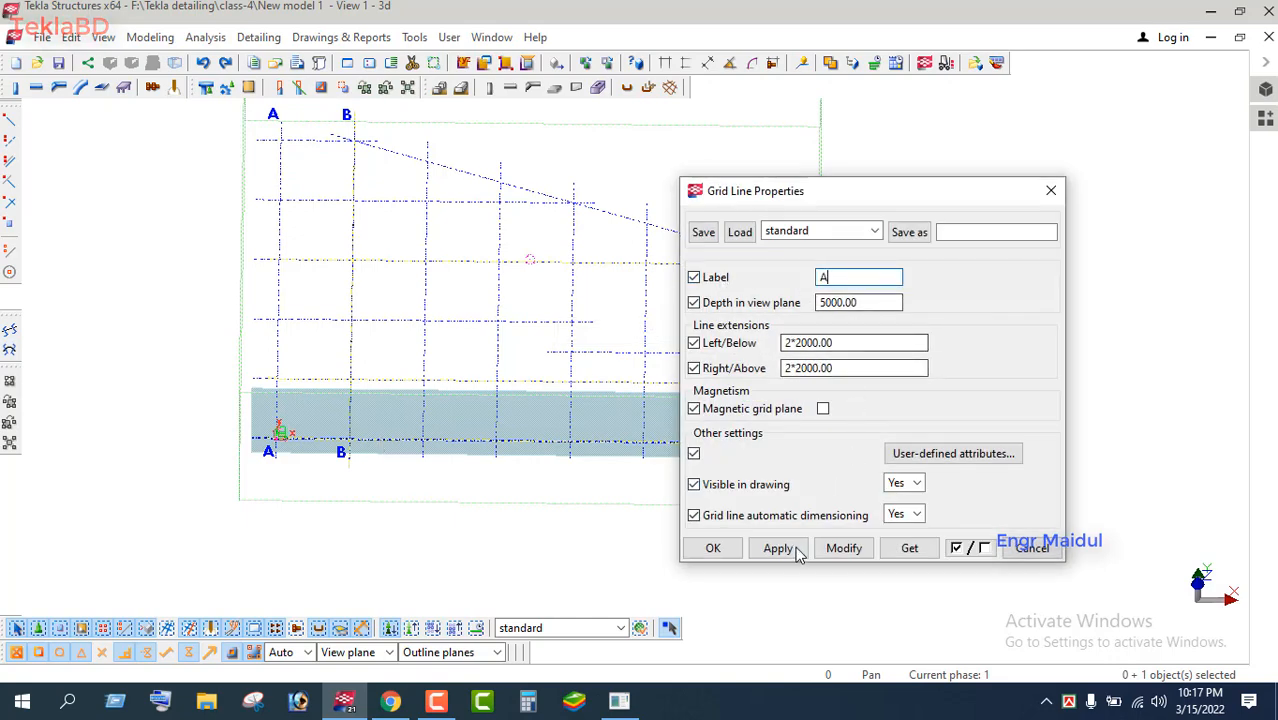
left_click(844, 548)
left_click(735, 549)
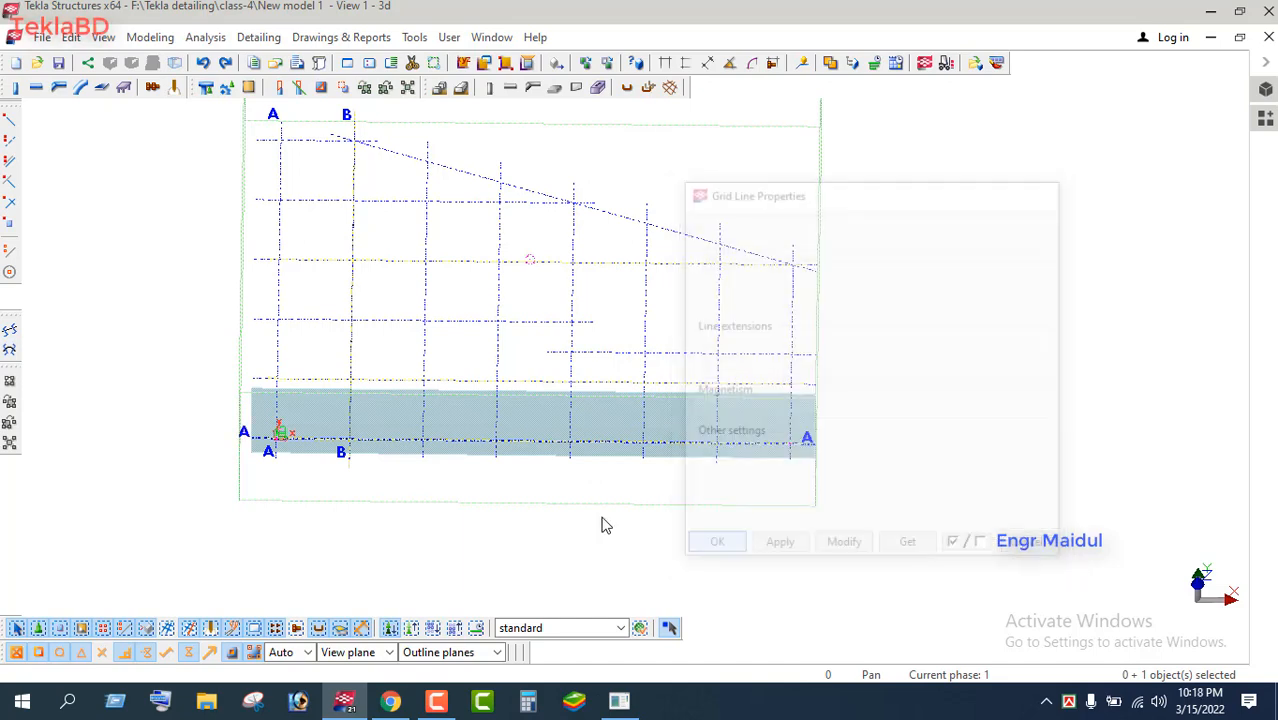
left_click(433, 484)
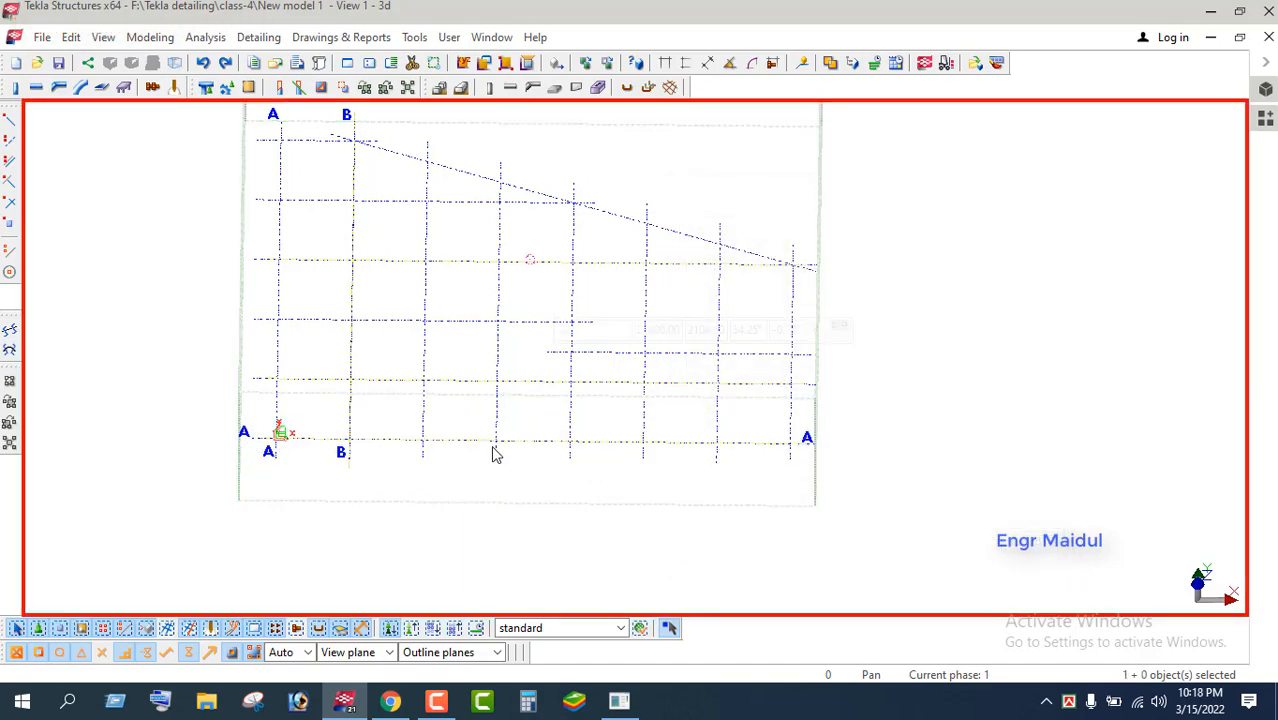
Set the label of the lowest horizontal grid line to 1
double_click(463, 447)
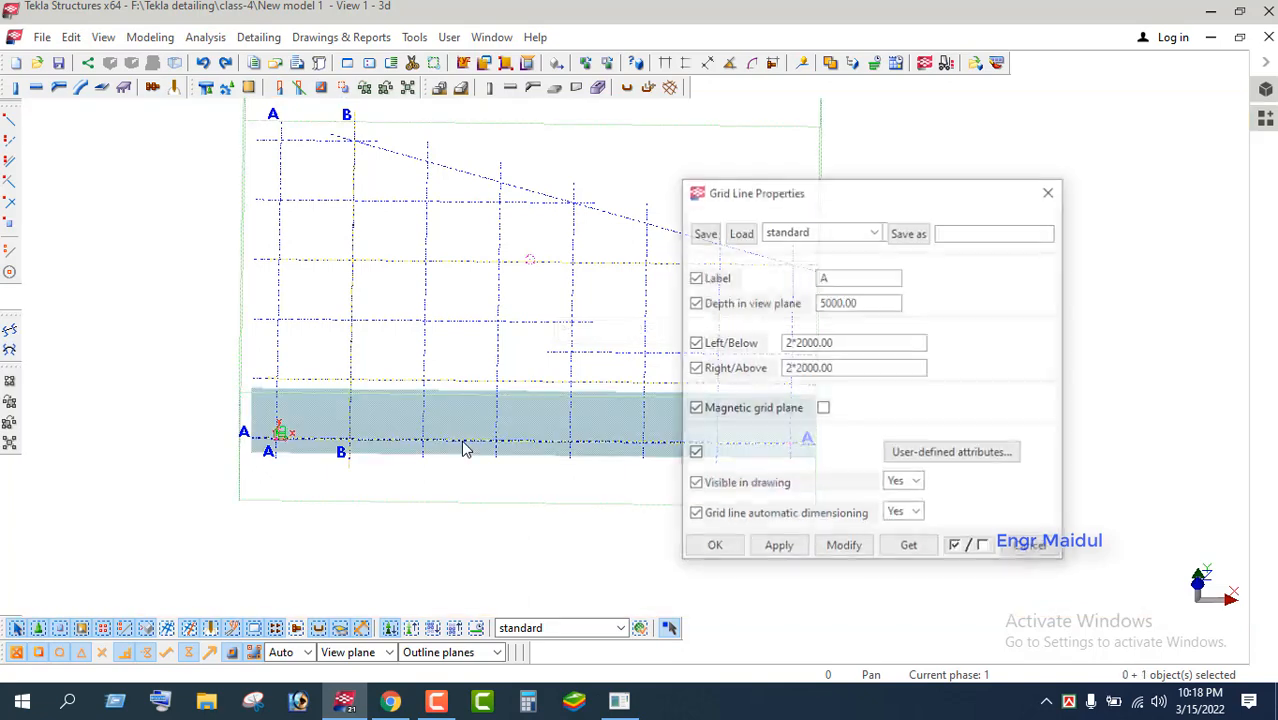
left_click_drag(890, 278, 800, 280)
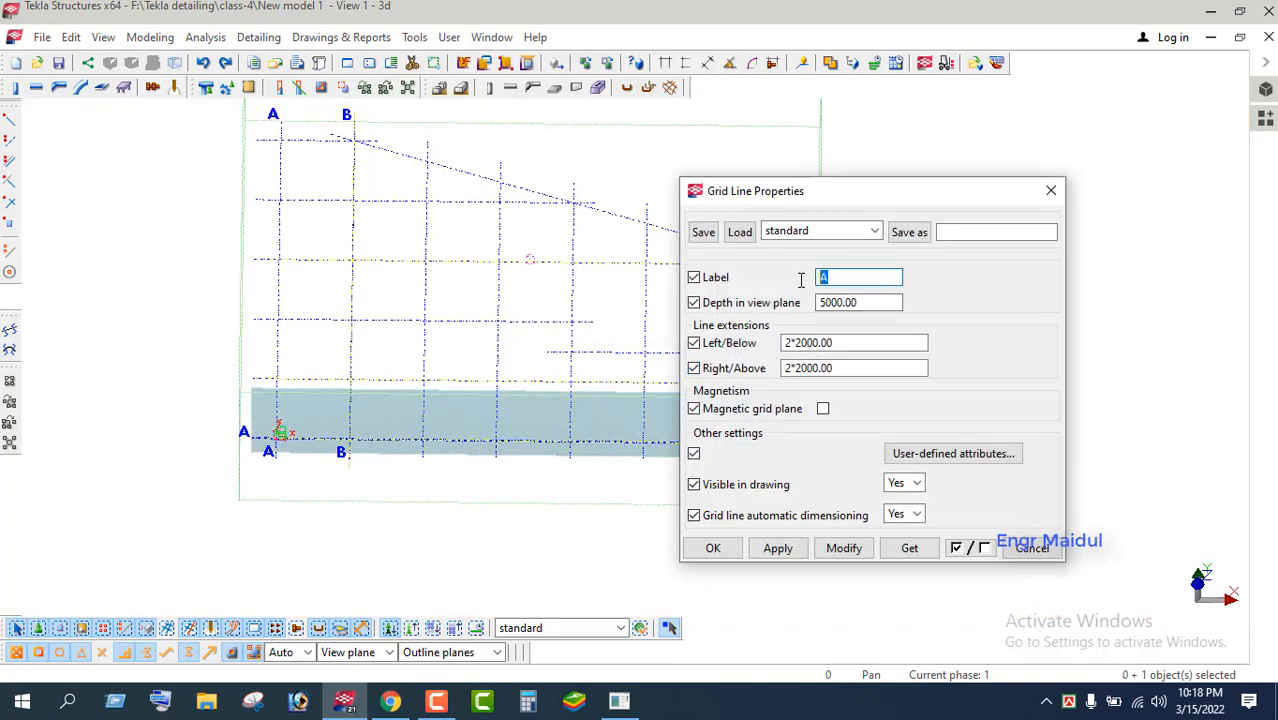
type("1")
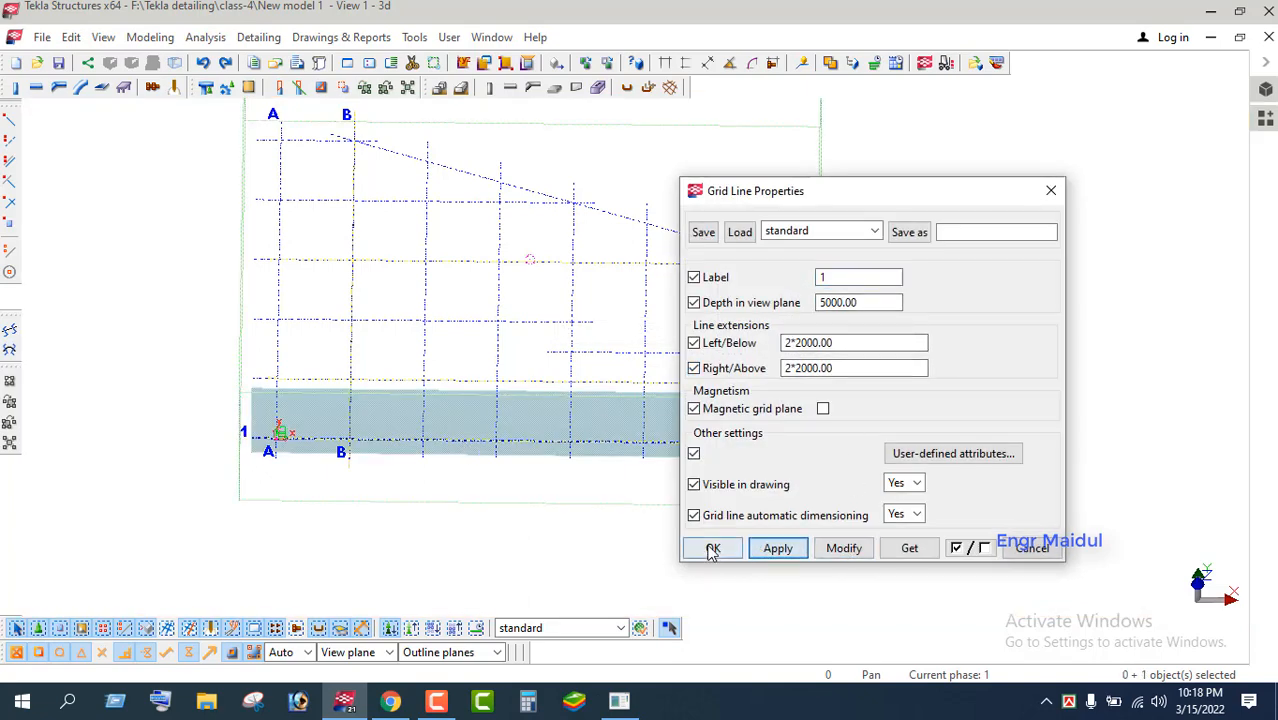
left_click(713, 549)
left_click(527, 481)
Label the second-lowest horizontal grid line 2
double_click(398, 381)
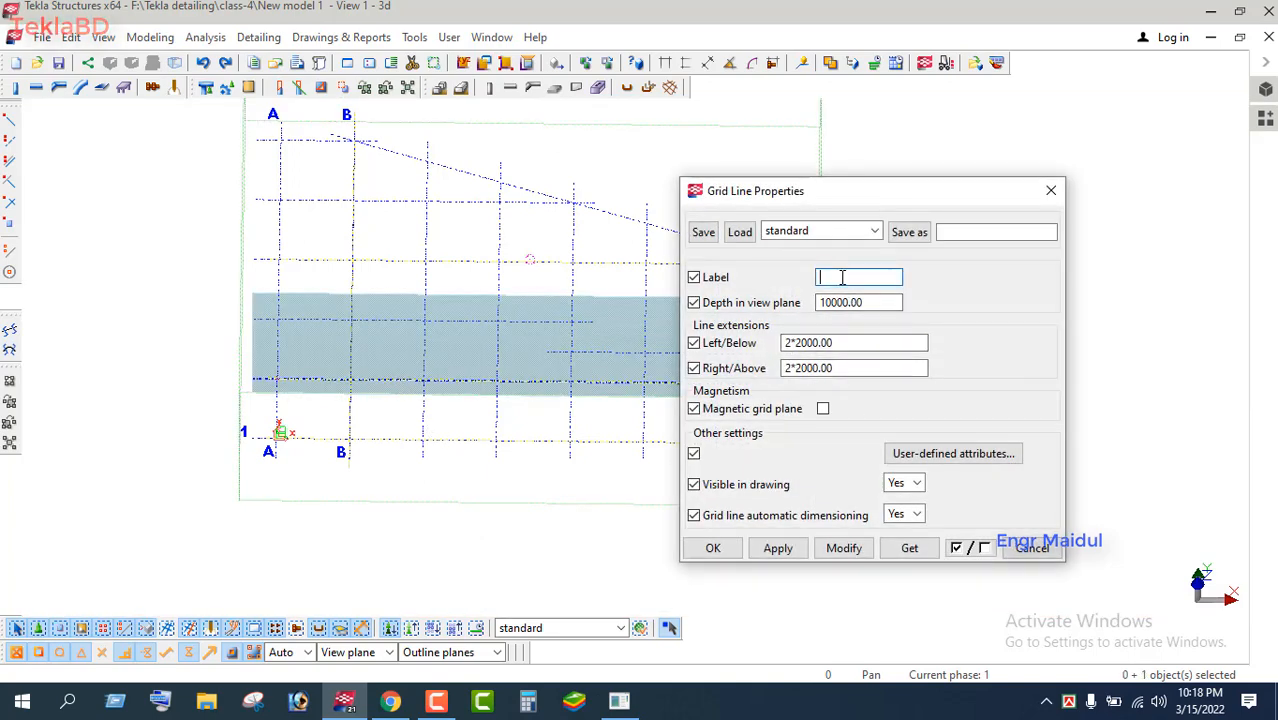
left_click(844, 548)
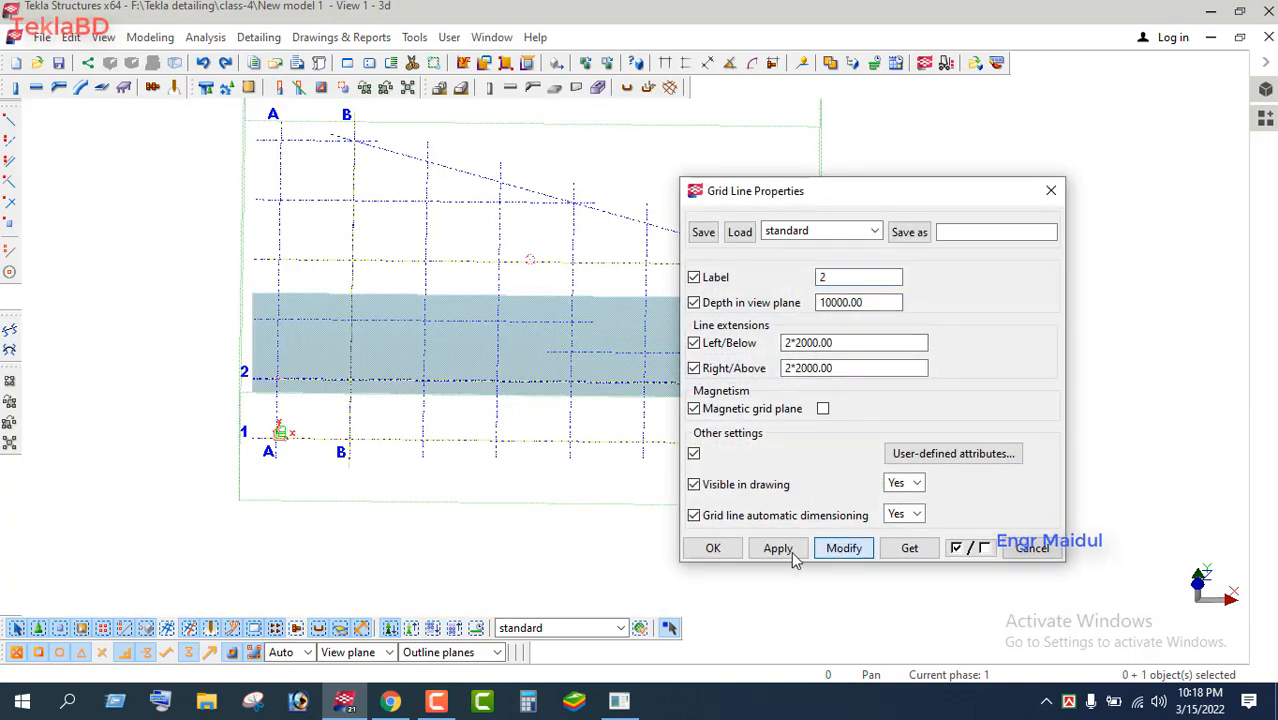
left_click(713, 548)
left_click(531, 470)
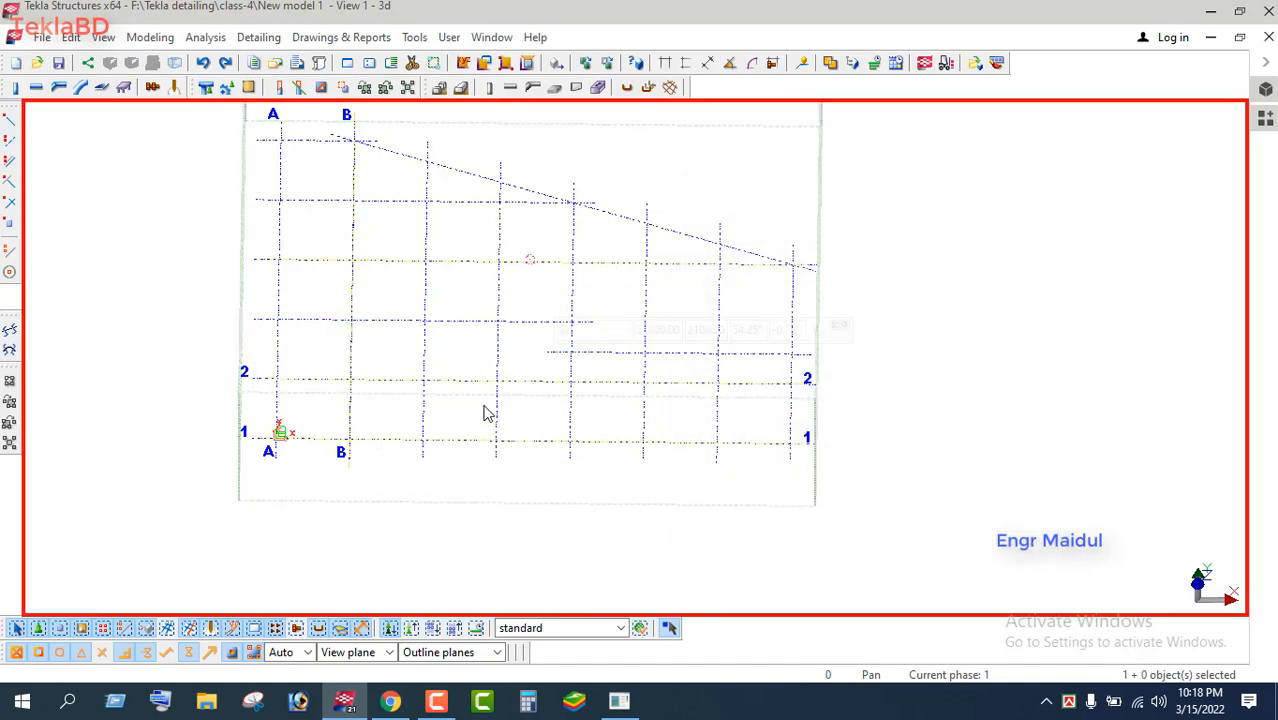
Label the shortened third horizontal grid line, directly above grid line 2 at grid line A, as 3
double_click(394, 321)
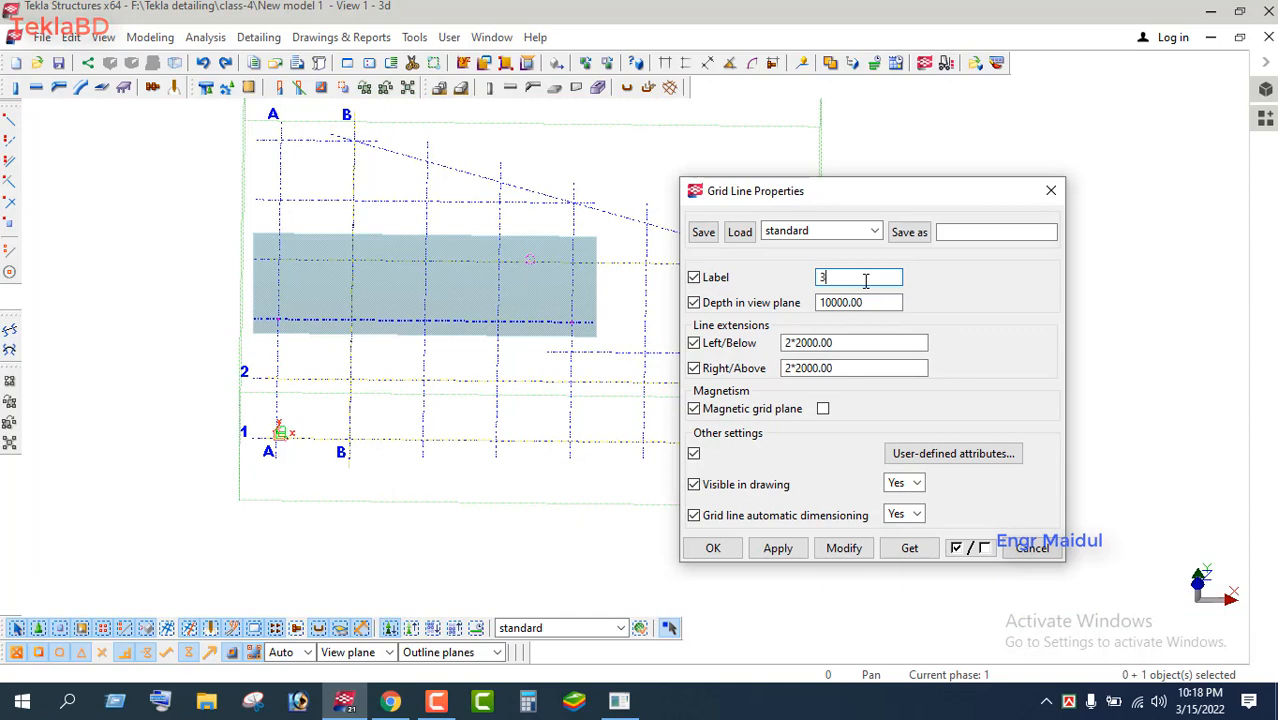
left_click(845, 548)
left_click(713, 548)
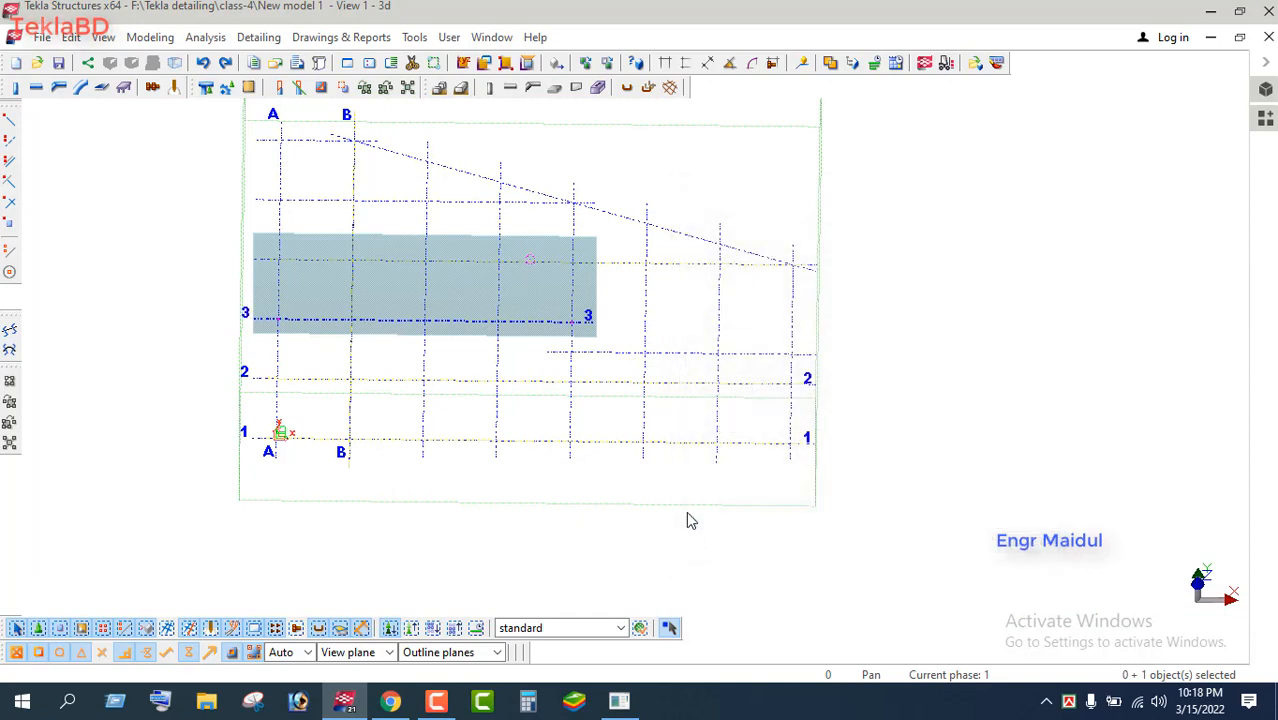
left_click(687, 305)
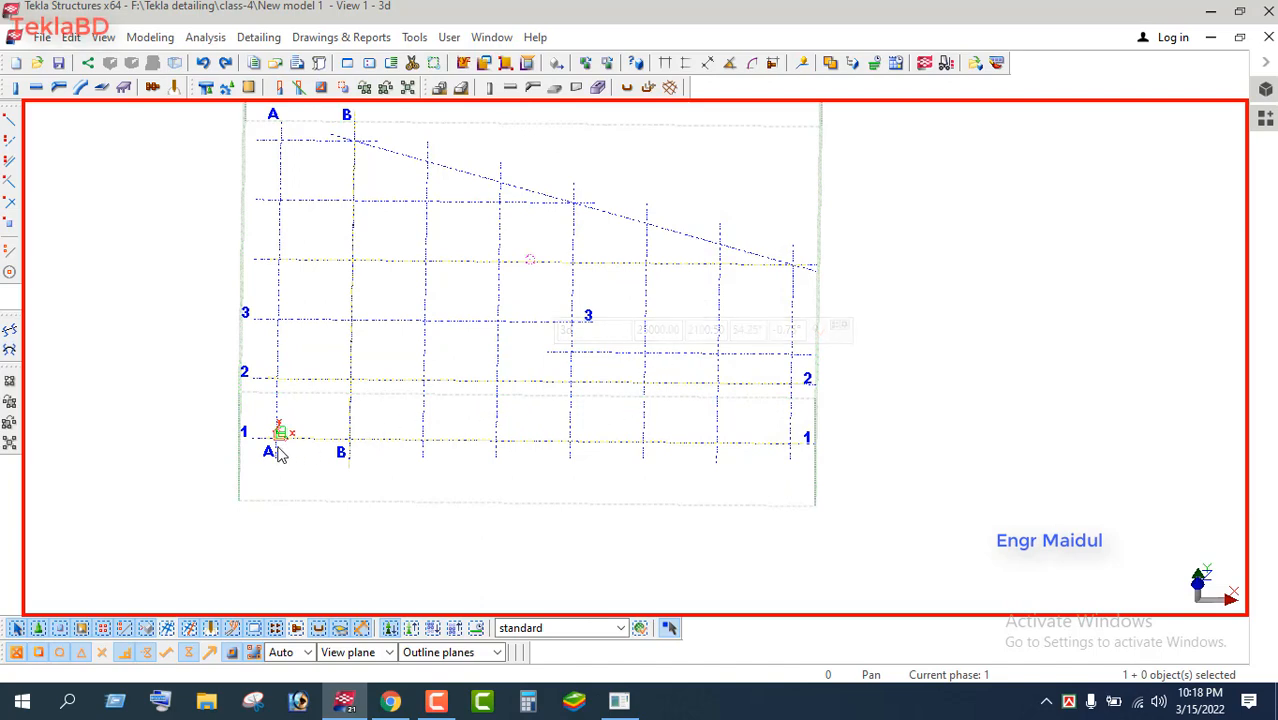
Label the first vertical grid line beyond B as C
double_click(426, 416)
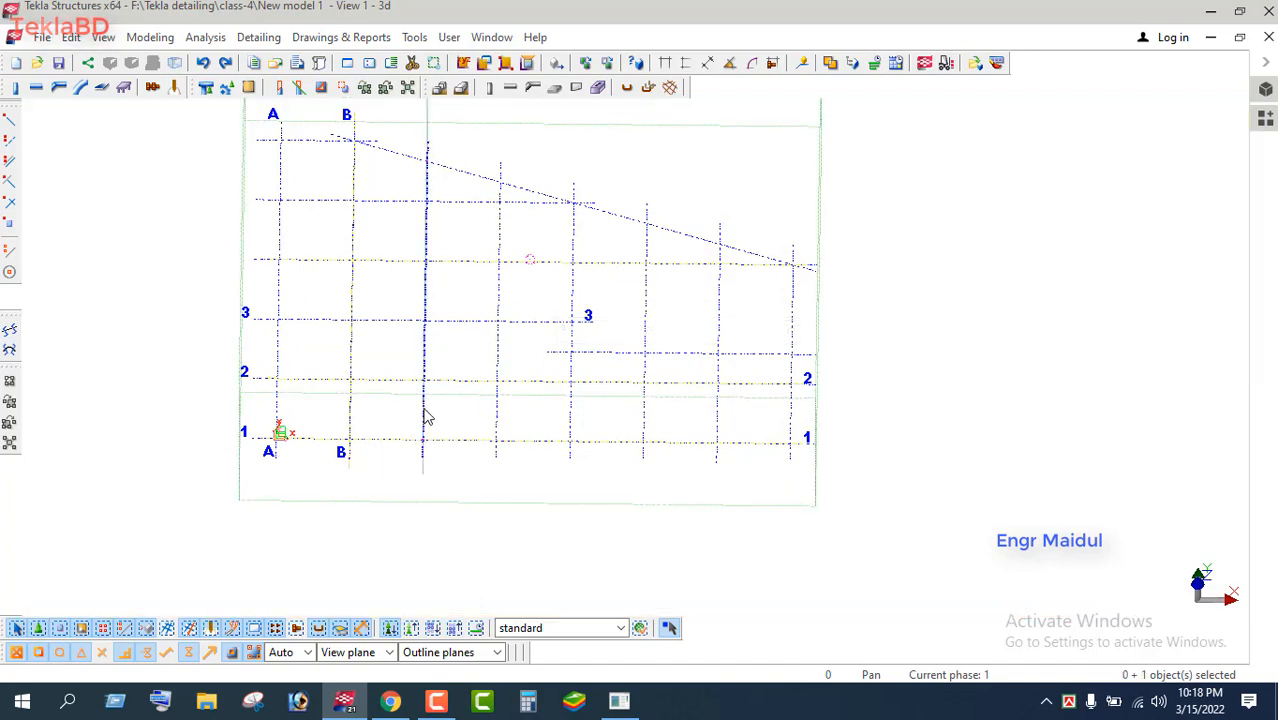
left_click(841, 275)
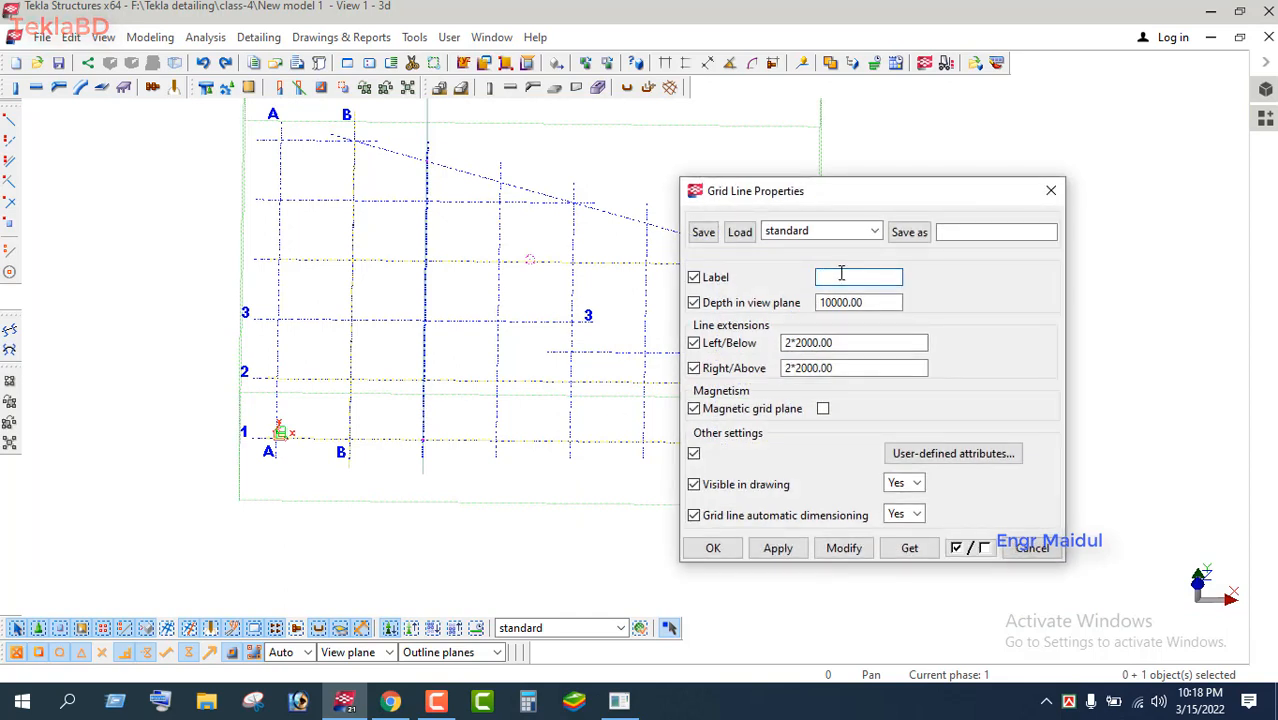
type("C")
left_click(843, 548)
left_click(696, 548)
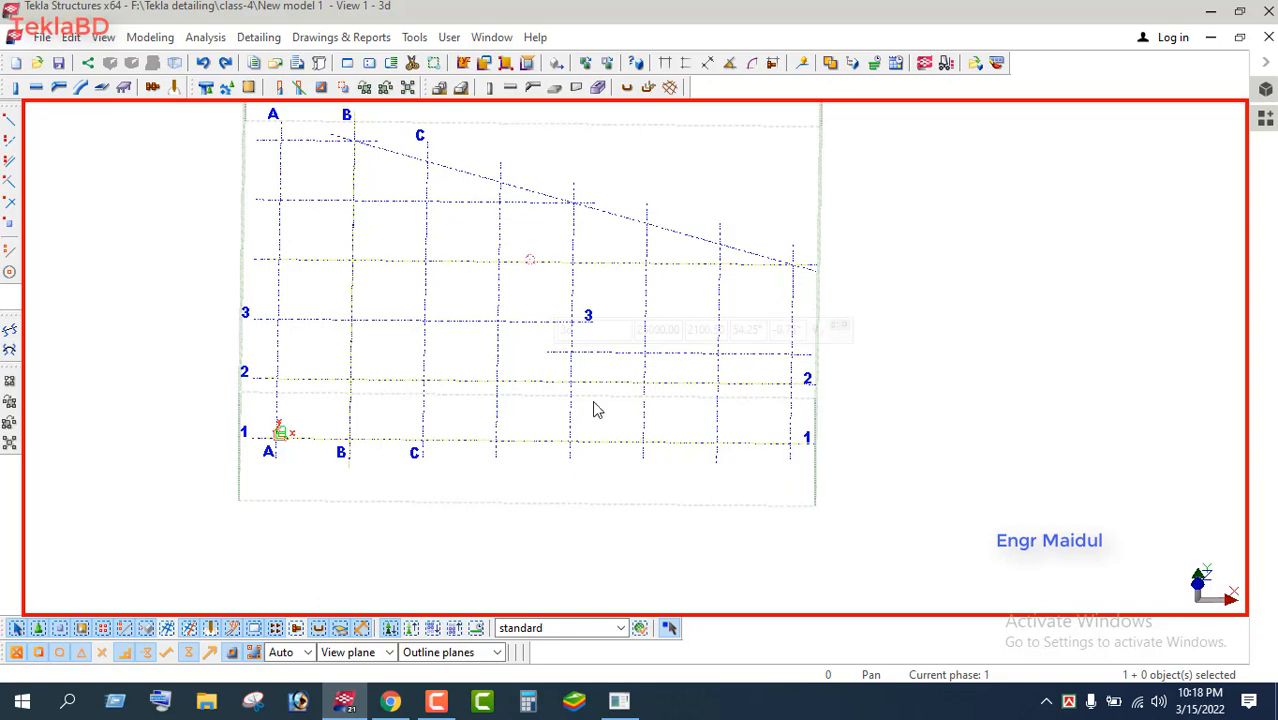
middle_click_drag(594, 409, 598, 454)
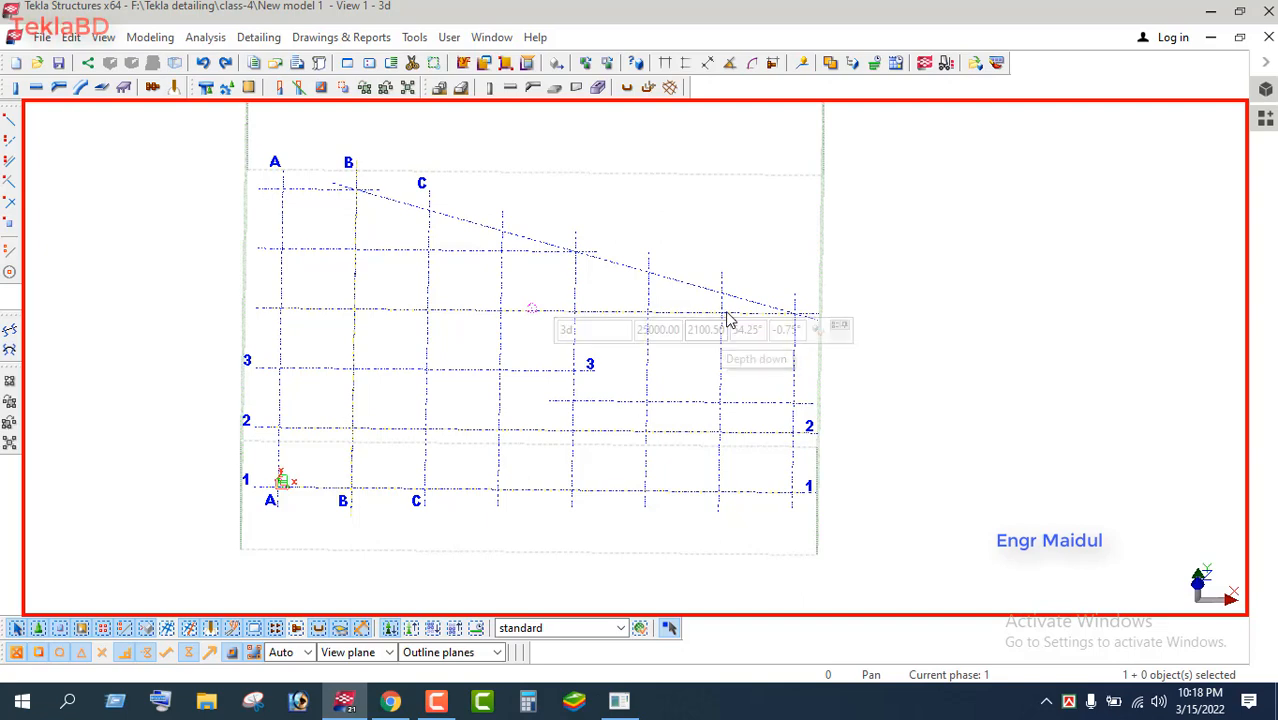
Switch to the browser and look through the uploaded videos on the YouTube channel's page
left_click(1210, 11)
scroll(760, 392, "up", 10)
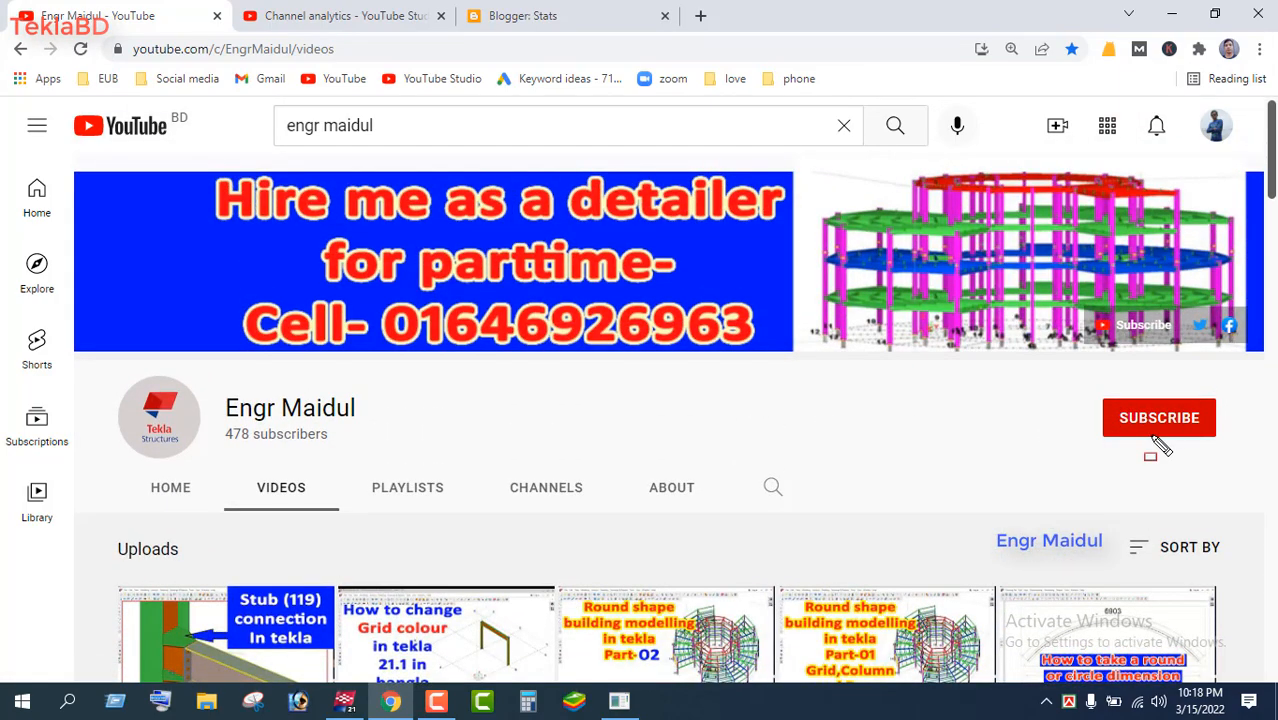
left_click_drag(1082, 384, 1232, 455)
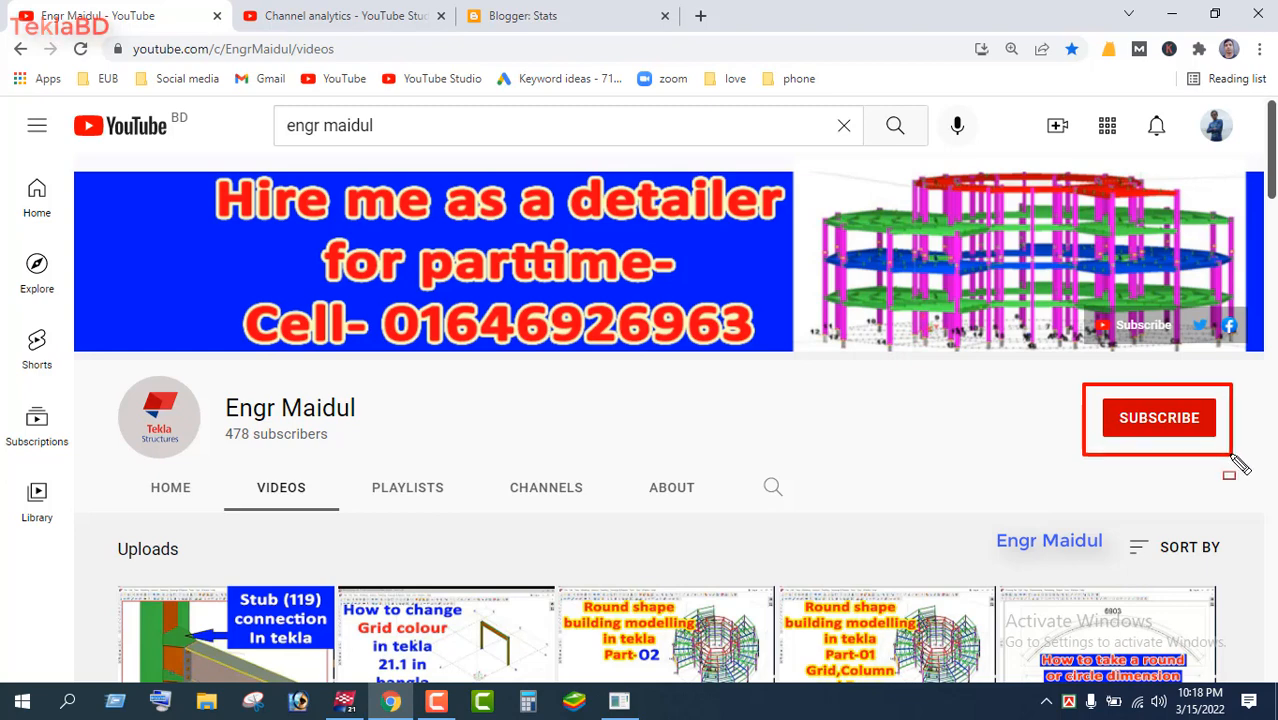
key("Escape")
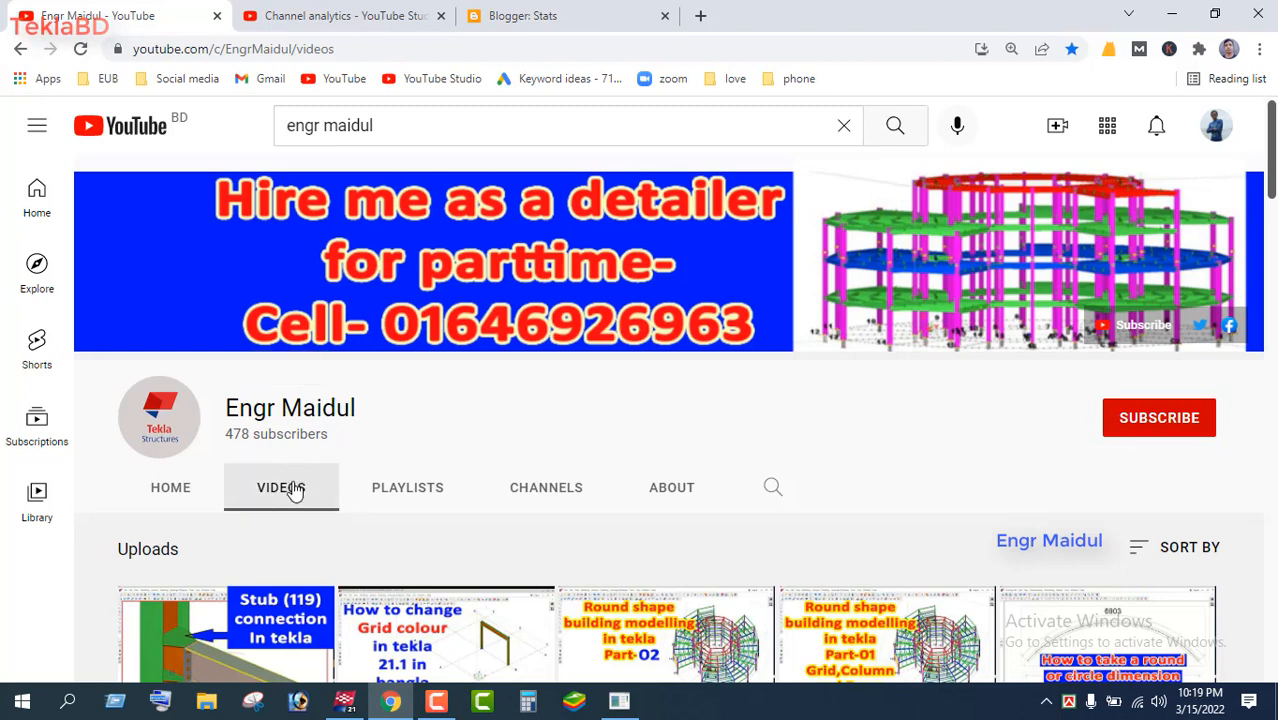
key("ctrl+2")
mouse_move(218, 461)
left_mouse_down()
mouse_move(352, 536)
mouse_move(350, 518)
left_mouse_up()
key("Escape")
scroll(508, 434, "down", 3)
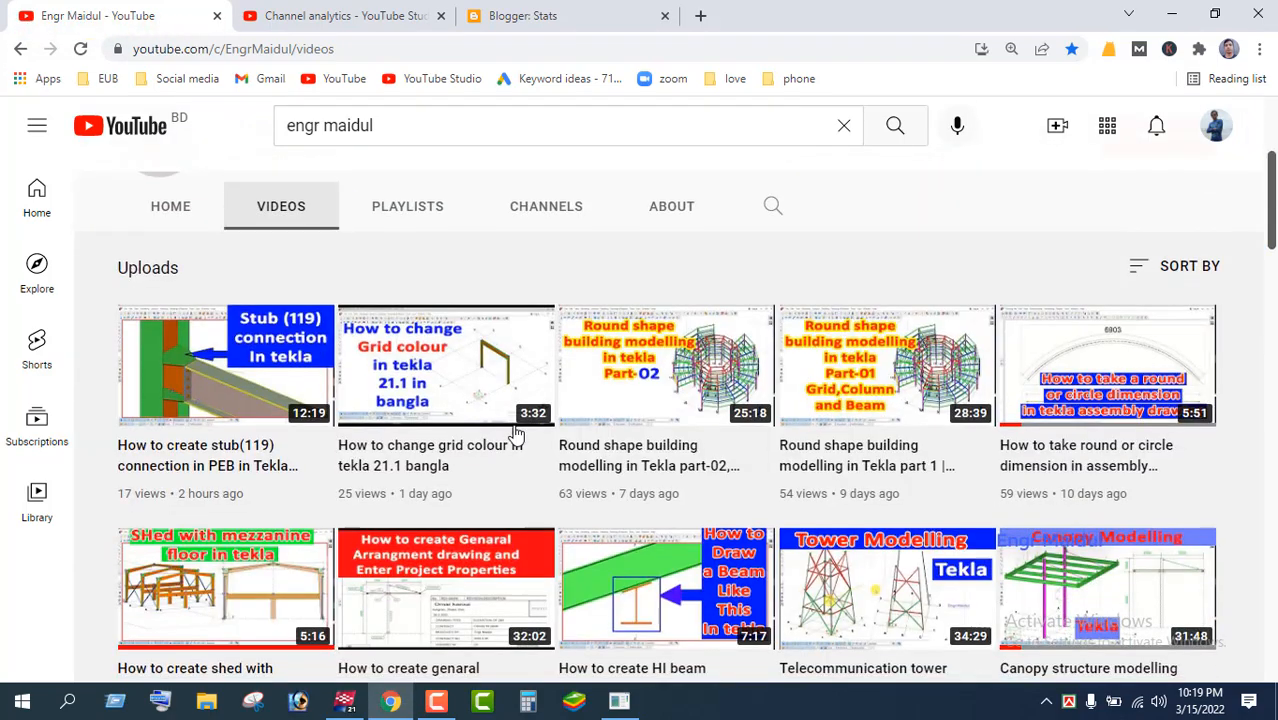
scroll(545, 400, "down", 4)
scroll(548, 410, "down", 6)
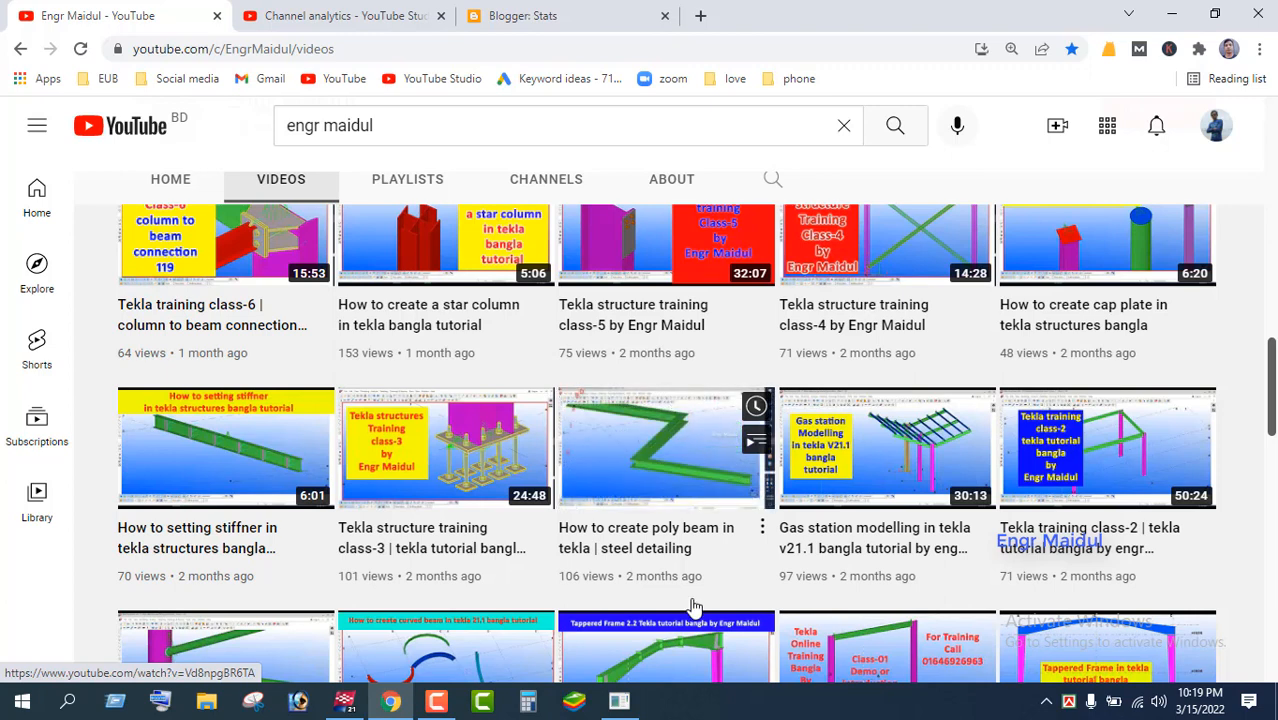
left_click(436, 700)
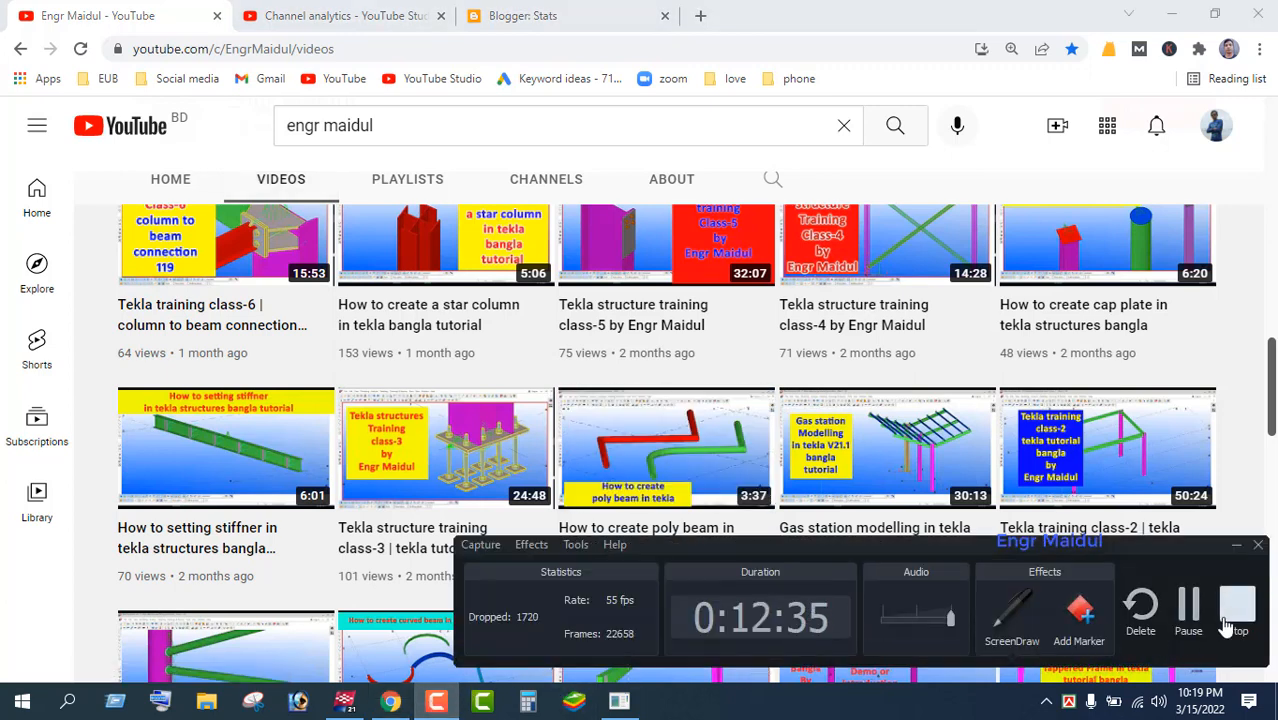